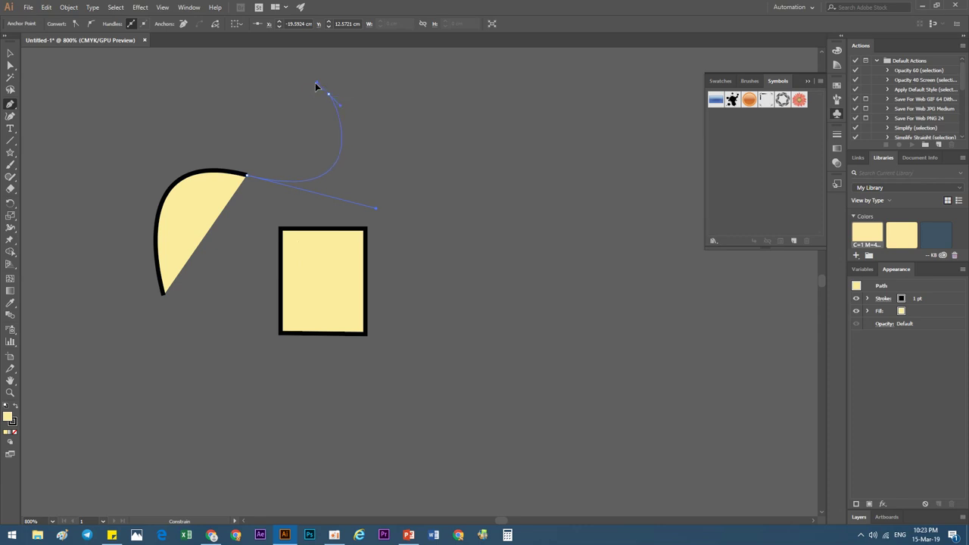
# Finish the curved Pen tool path as a closed teardrop shape with a rounded head and a thin pointed tail, and deselect it.
pyautogui.moveTo(317, 85); pyautogui.dragTo(161, 148)
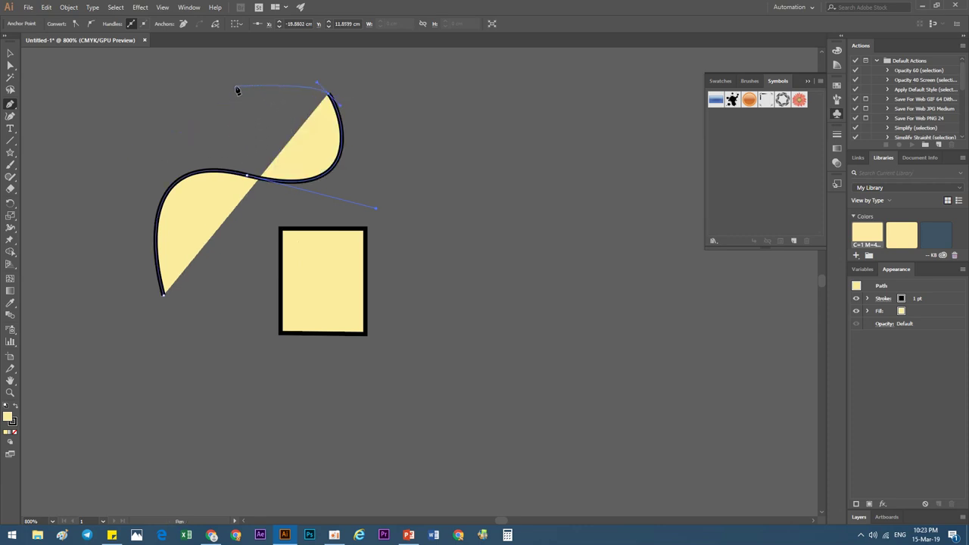
pyautogui.moveTo(235, 86); pyautogui.dragTo(222, 104)
pyautogui.moveTo(201, 152); pyautogui.dragTo(205, 125)
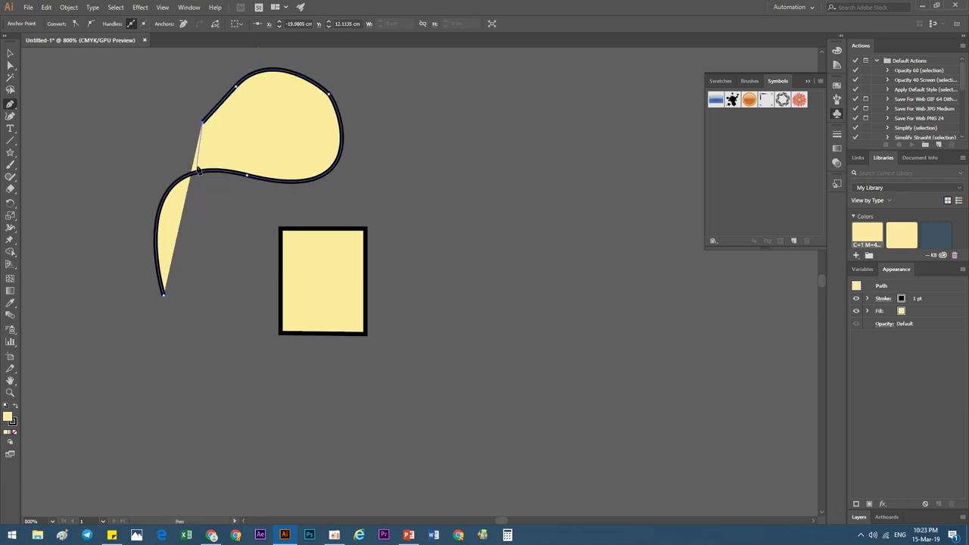
pyautogui.moveTo(163, 294); pyautogui.dragTo(222, 383)
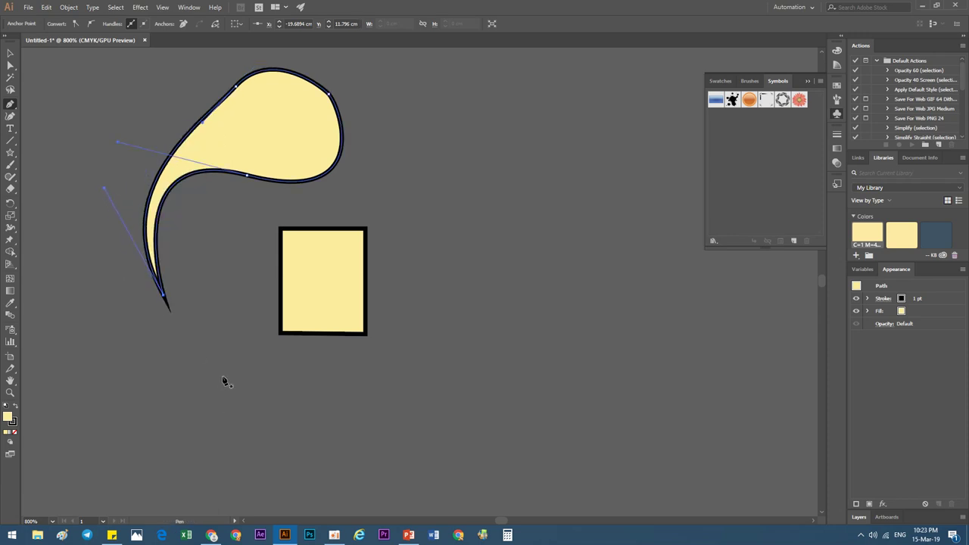
pyautogui.click(10, 53)
pyautogui.click(224, 340)
pyautogui.scroll(-1, 224, 341)
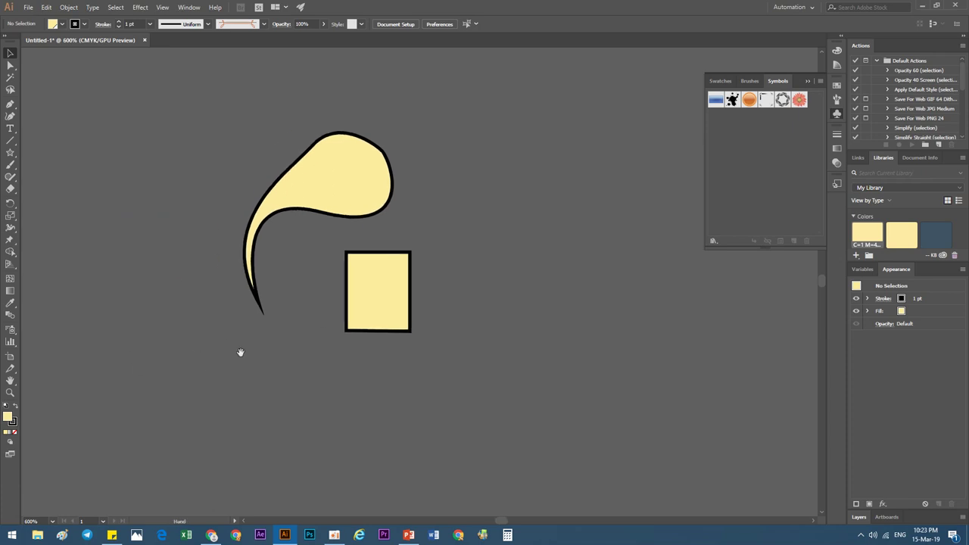
# Add an anchor point on the upper-left edge of the teardrop shape with the Add Anchor Point tool.
pyautogui.click(303, 190)
pyautogui.click(277, 349)
pyautogui.scroll(1, 287, 214)
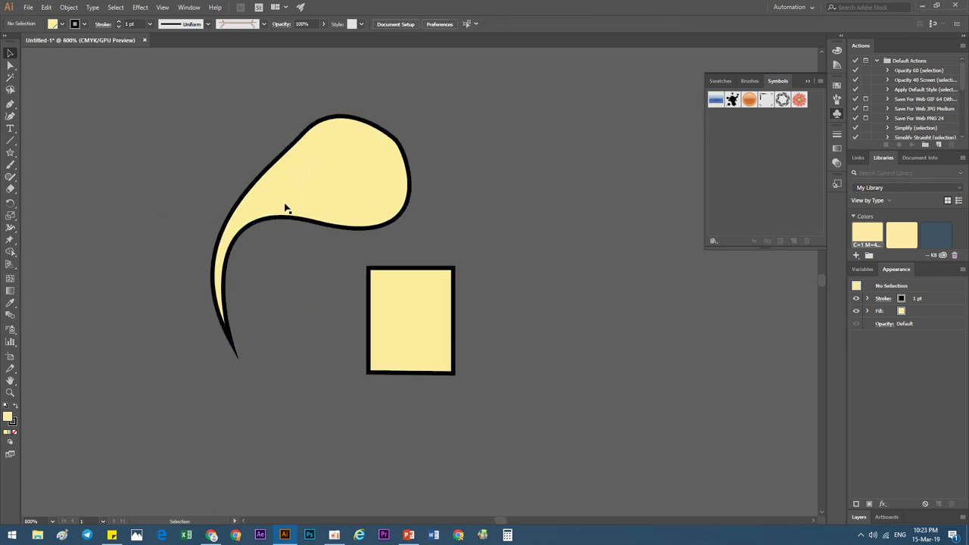
pyautogui.click(238, 336)
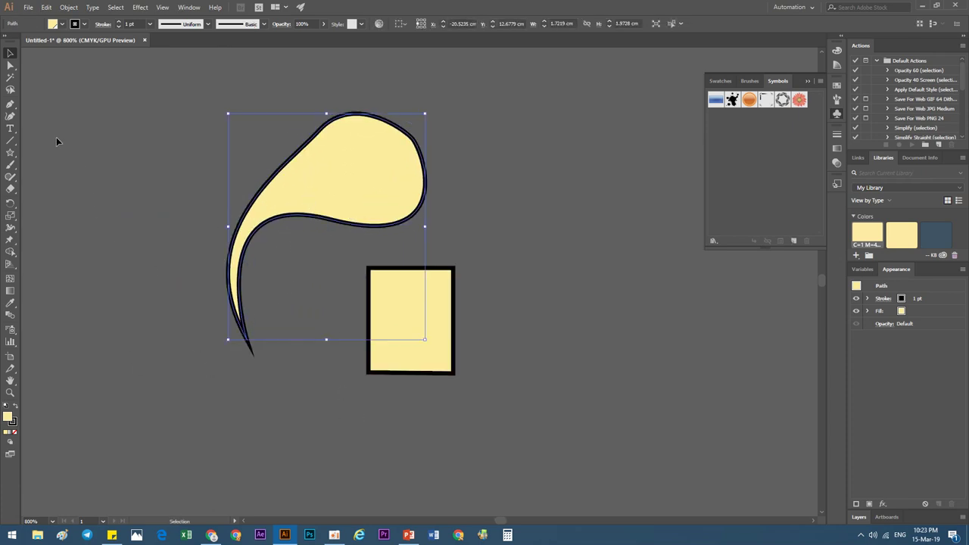
pyautogui.click(9, 104)
pyautogui.click(57, 113)
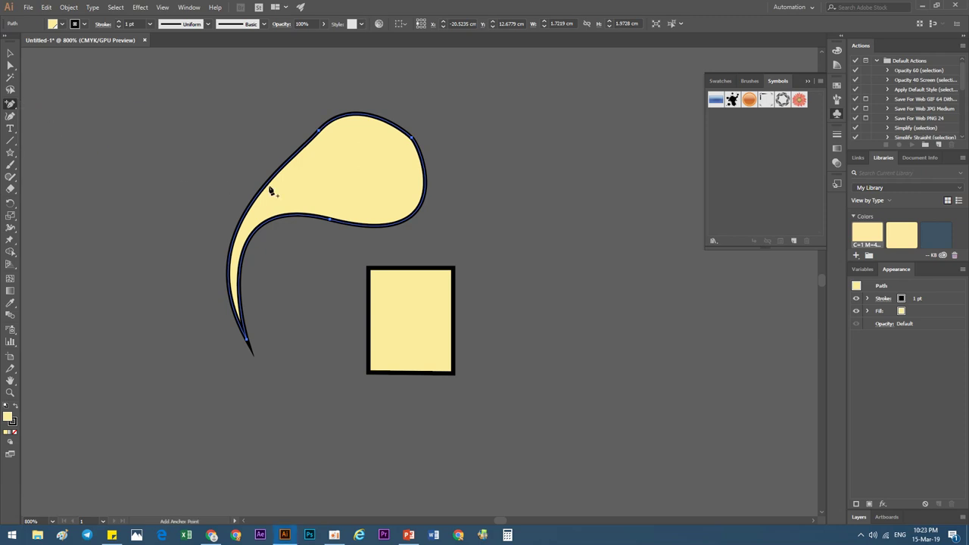
pyautogui.click(269, 183)
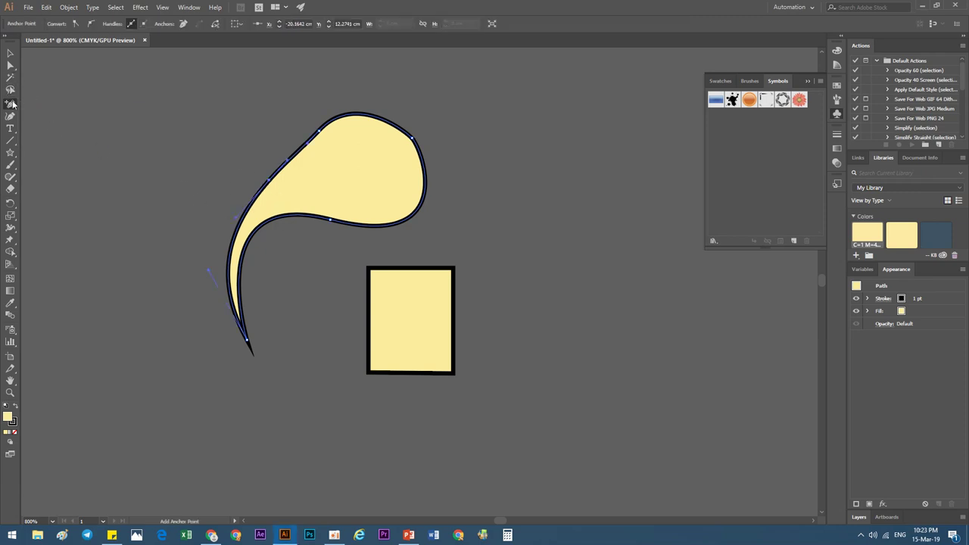
# Try deleting an anchor point on the teardrop's upper-left edge with the Delete Anchor Point tool, and undo the deletion.
pyautogui.click(10, 104)
pyautogui.click(57, 127)
pyautogui.click(269, 186)
pyautogui.click(580, 280)
pyautogui.press('+')
pyautogui.scroll(3, 268, 192)
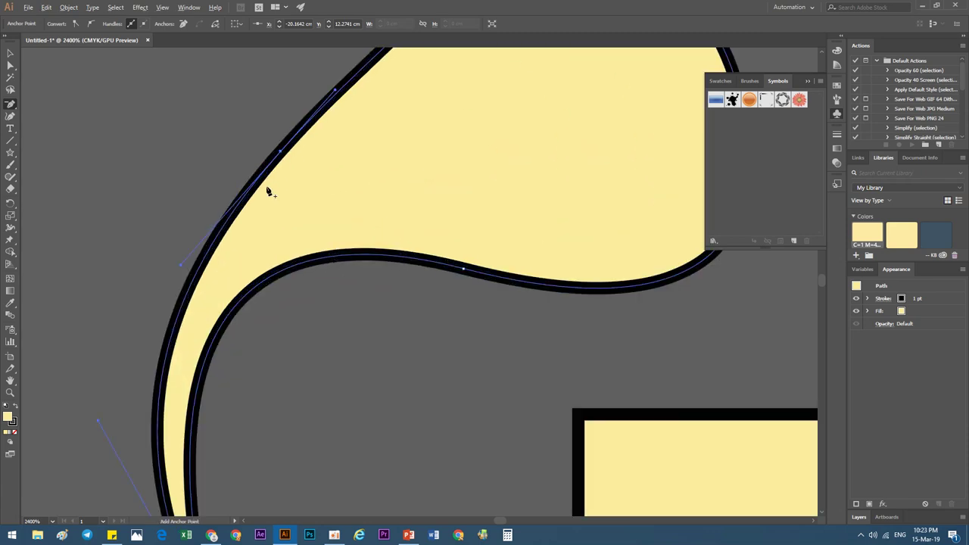
pyautogui.scroll(2, 331, 102)
pyautogui.press('-')
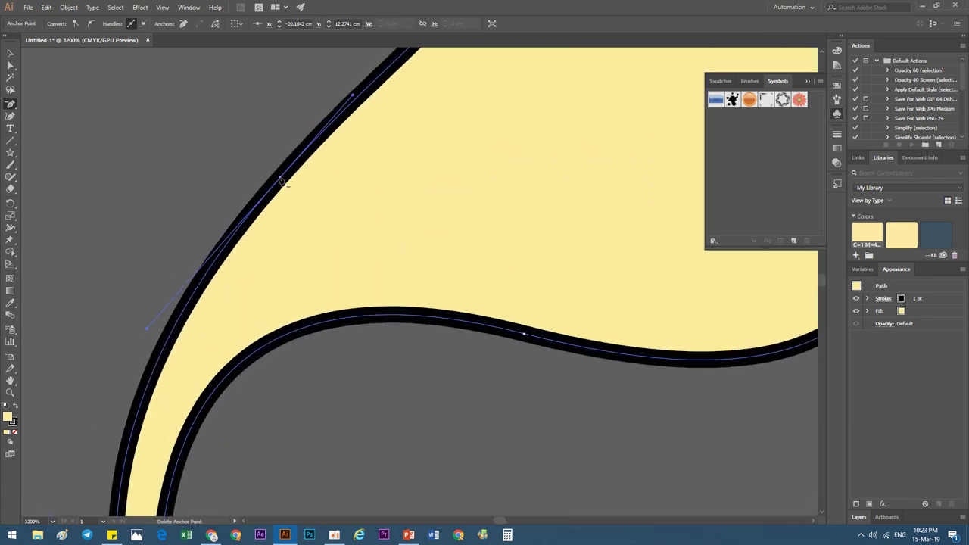
pyautogui.click(280, 180)
pyautogui.scroll(-4, 275, 201)
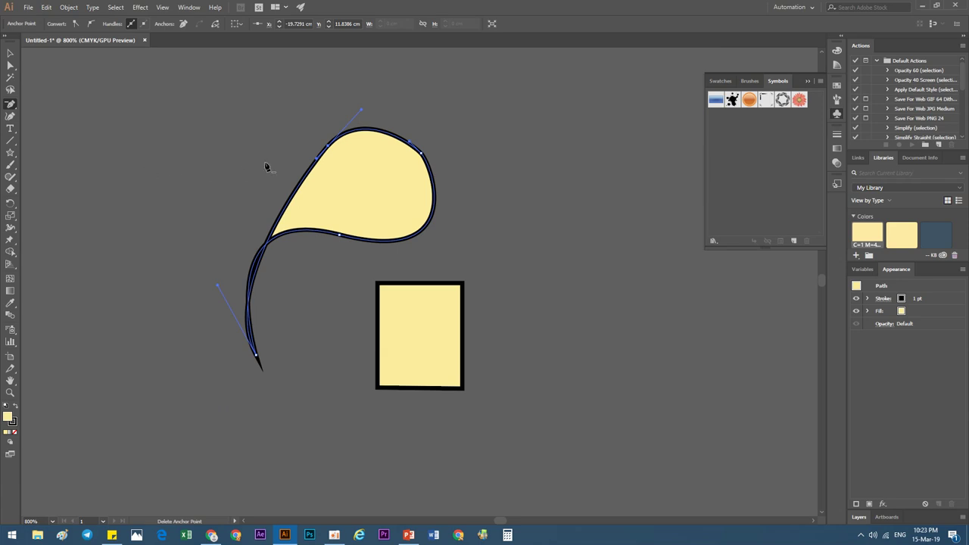
pyautogui.hotkey('ctrl', 'z')
# Reshape the teardrop with the Anchor Point tool, pulling curve handles from its upper-left and lower-edge anchors, and deselect it.
pyautogui.click(11, 105)
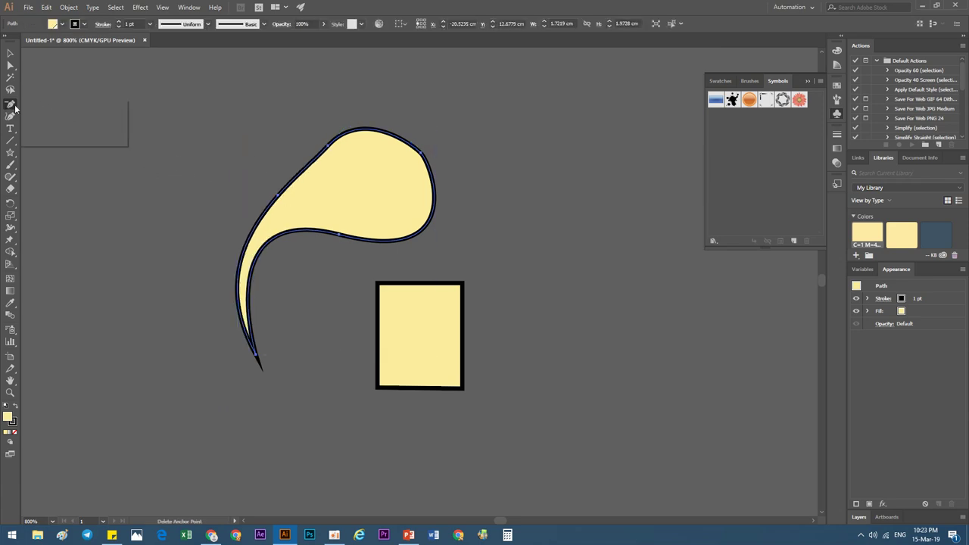
pyautogui.click(46, 139)
pyautogui.scroll(3, 276, 201)
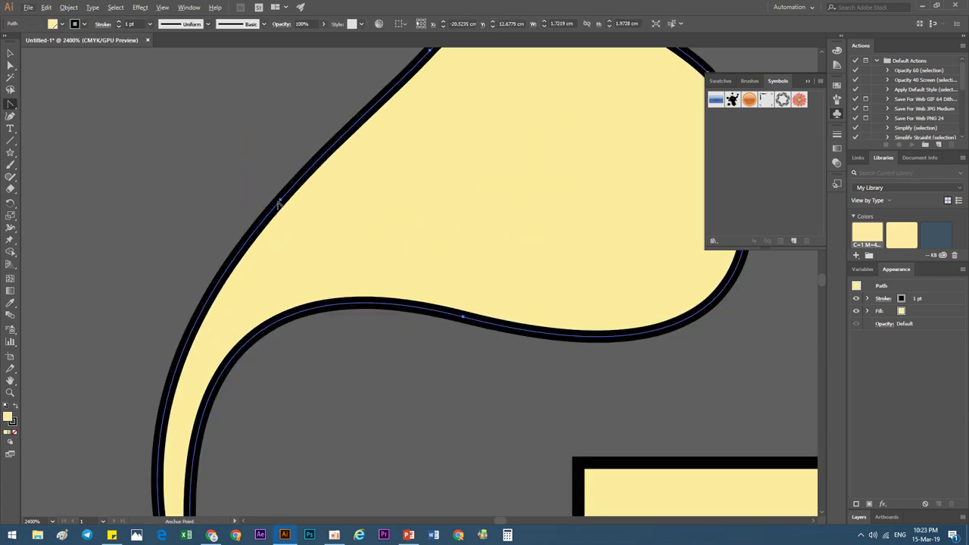
pyautogui.moveTo(280, 201); pyautogui.dragTo(197, 208)
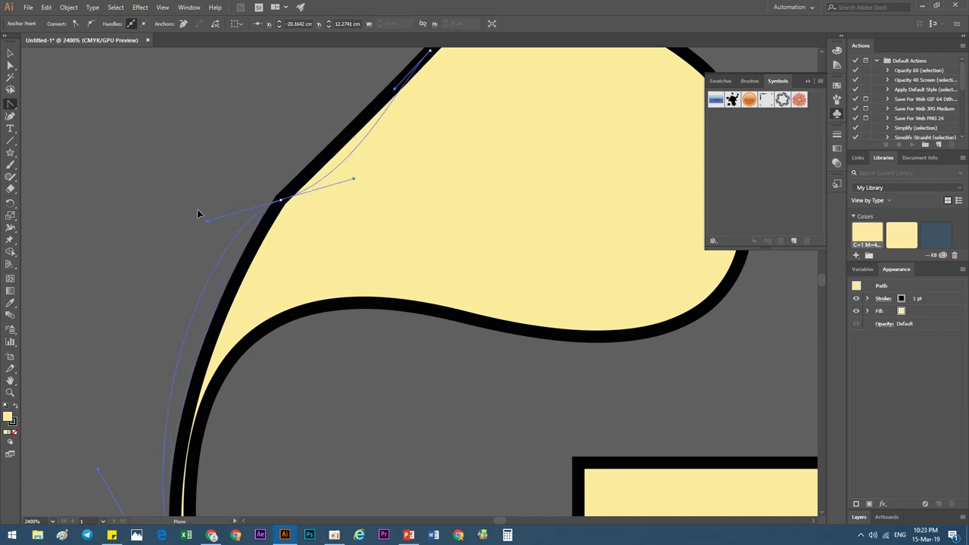
pyautogui.scroll(-3, 236, 201)
pyautogui.scroll(1, 321, 247)
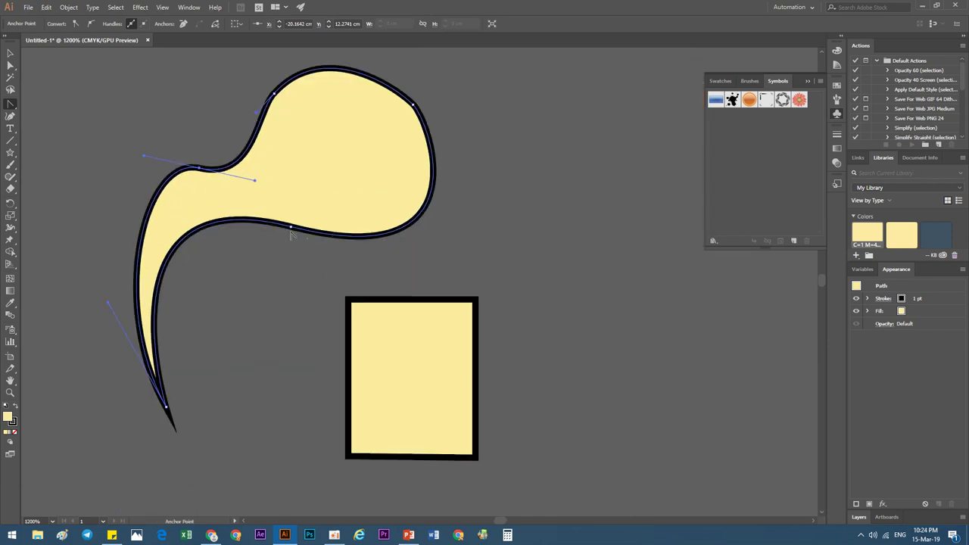
pyautogui.moveTo(290, 228); pyautogui.dragTo(480, 286)
pyautogui.click(11, 53)
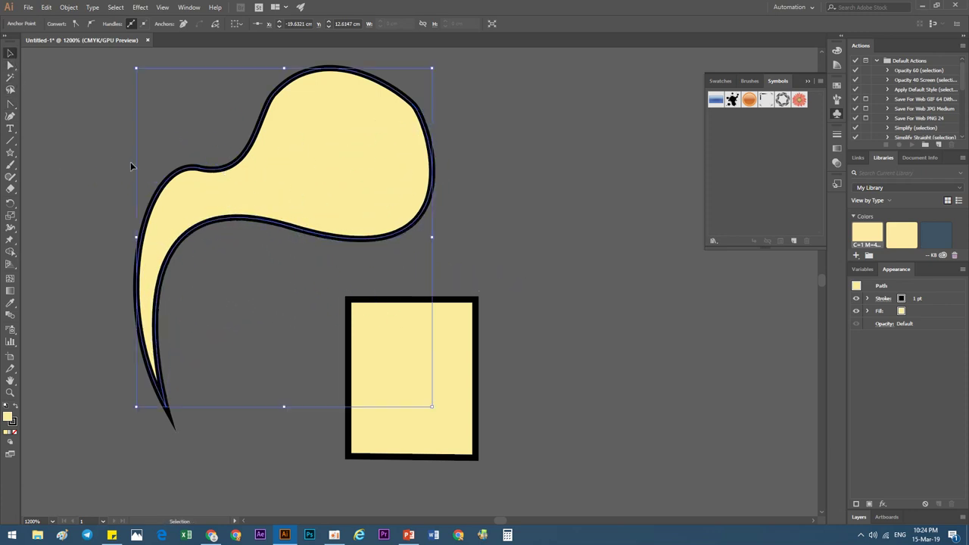
pyautogui.click(268, 322)
# Round all four corners of the rectangle to a radius of about 0.36 cm.
pyautogui.scroll(-1, 131, 305)
pyautogui.click(300, 314)
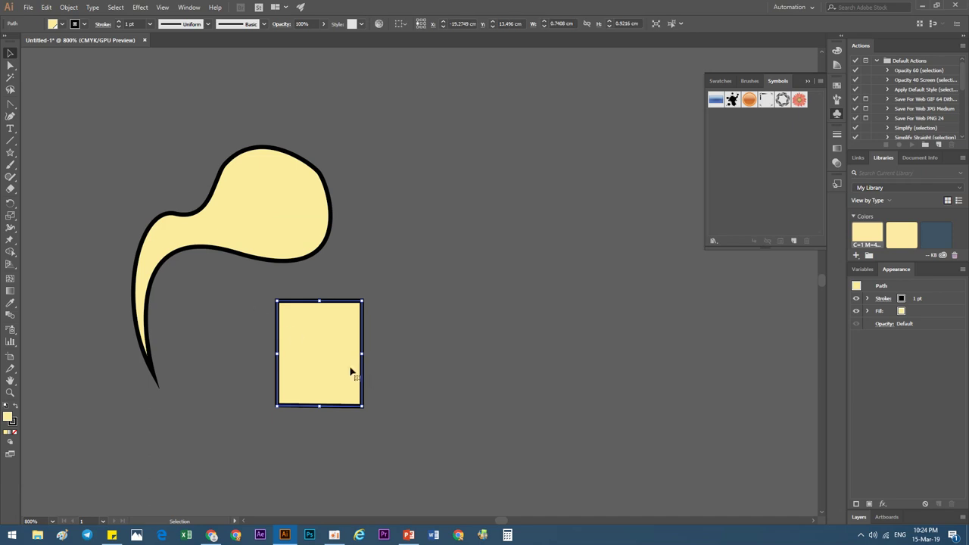
pyautogui.press('a')
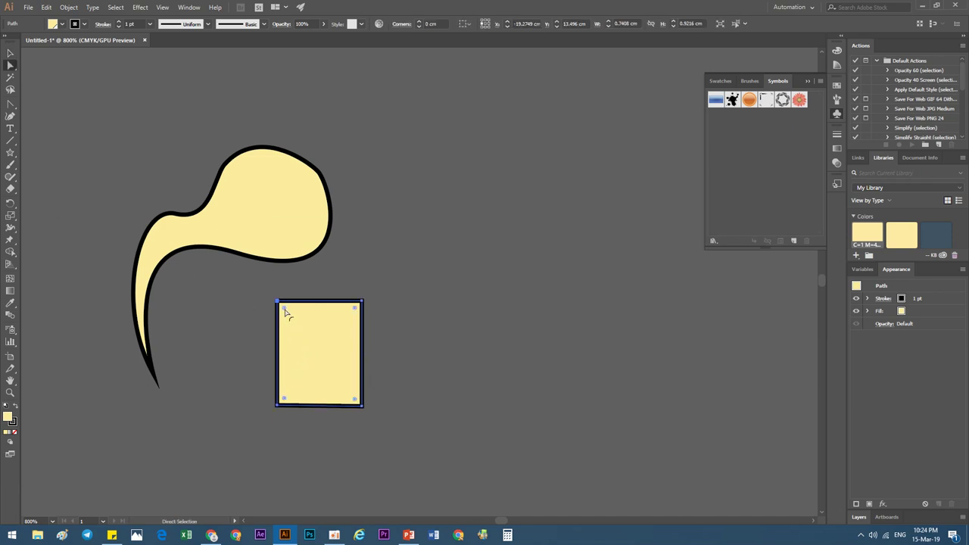
pyautogui.moveTo(286, 311); pyautogui.dragTo(371, 418)
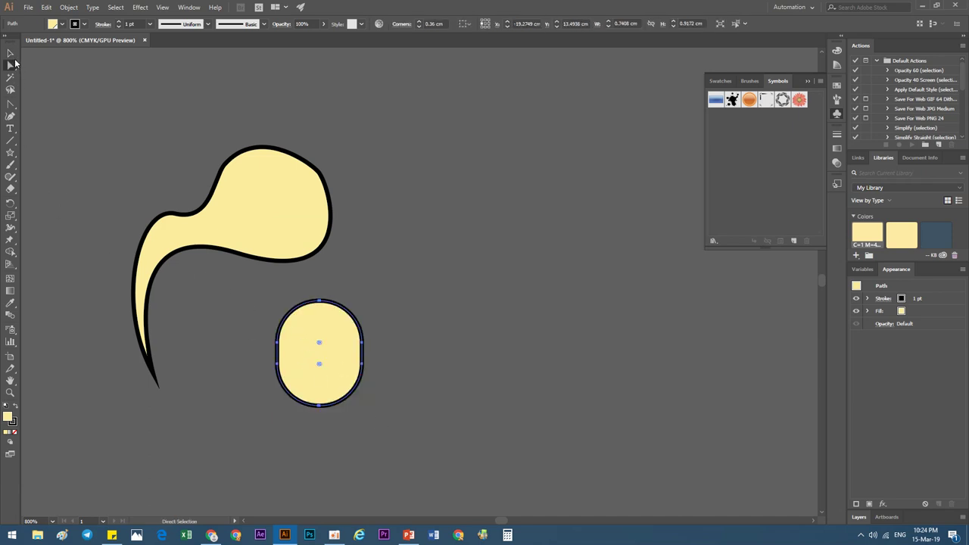
# Scale the rounded rectangle down to about 0.13 by 0.16 cm and place it inside the teardrop's head as an eye.
pyautogui.doubleClick(12, 55)
pyautogui.click(534, 341)
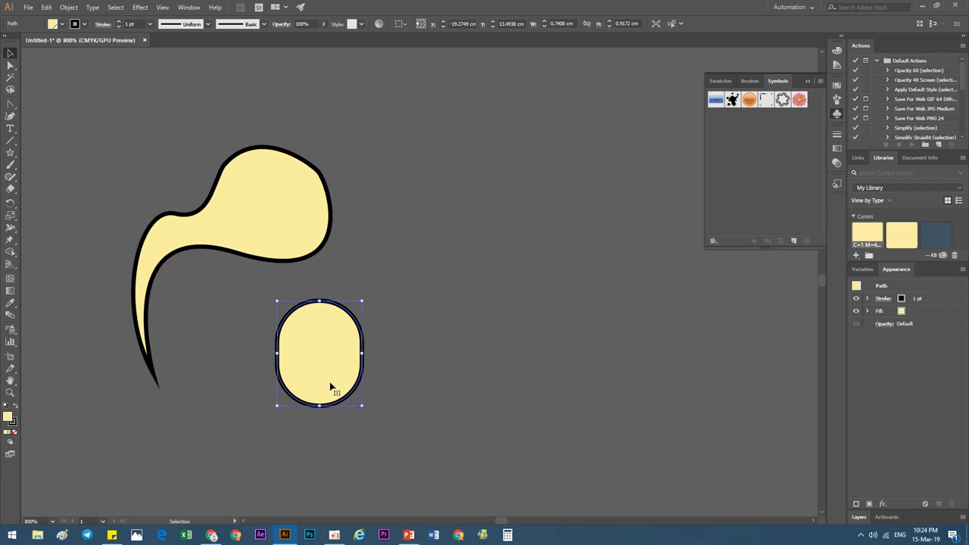
pyautogui.moveTo(364, 408); pyautogui.dragTo(292, 319)
pyautogui.moveTo(267, 193); pyautogui.dragTo(264, 175)
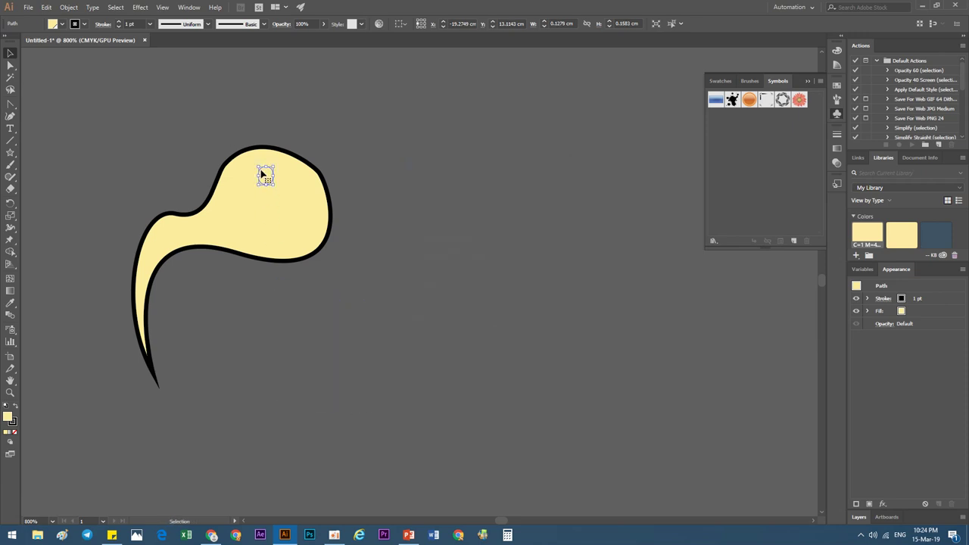
# Fill the small eye shape with white.
pyautogui.click(55, 25)
pyautogui.click(65, 71)
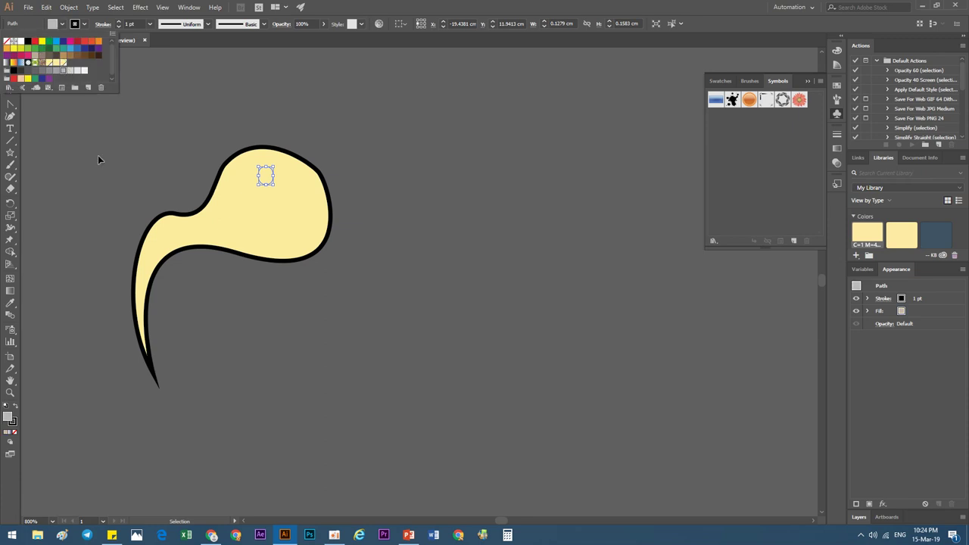
pyautogui.click(79, 71)
pyautogui.click(24, 42)
pyautogui.press('Escape')
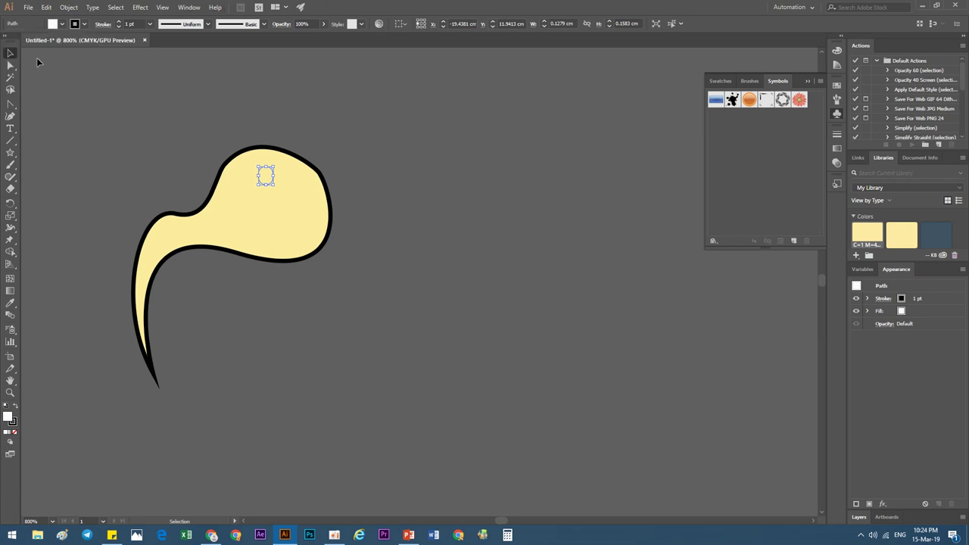
# Duplicate the eye below and to its right, and widen the copy to about 0.36 by 0.16 cm as a mouth.
pyautogui.click(12, 54)
pyautogui.click(84, 156)
pyautogui.scroll(2, 286, 205)
pyautogui.moveTo(245, 157); pyautogui.dragTo(352, 236)
pyautogui.click(471, 308)
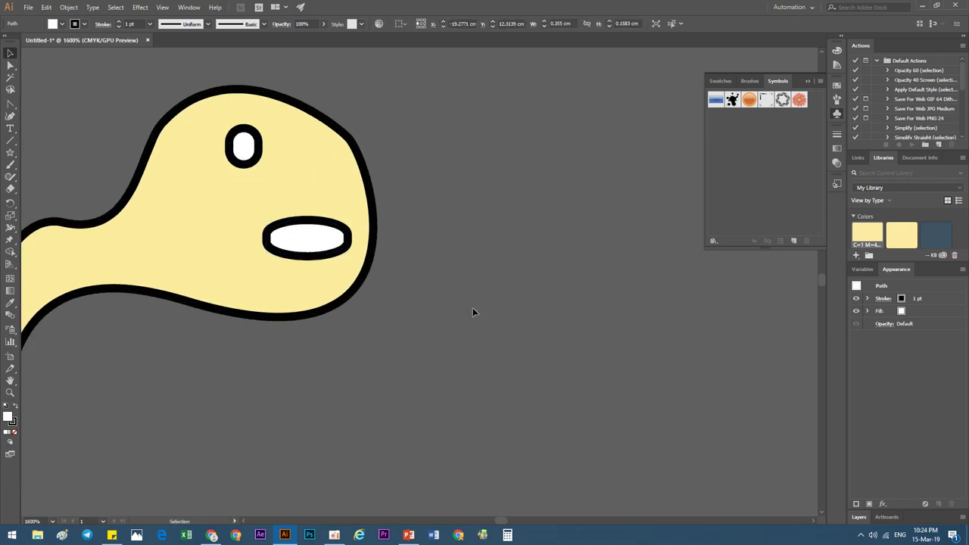
# Shift the eye slightly to the right within the character's head and leave nothing selected.
pyautogui.scroll(-1, 461, 299)
pyautogui.scroll(-2, 444, 292)
pyautogui.scroll(1, 395, 327)
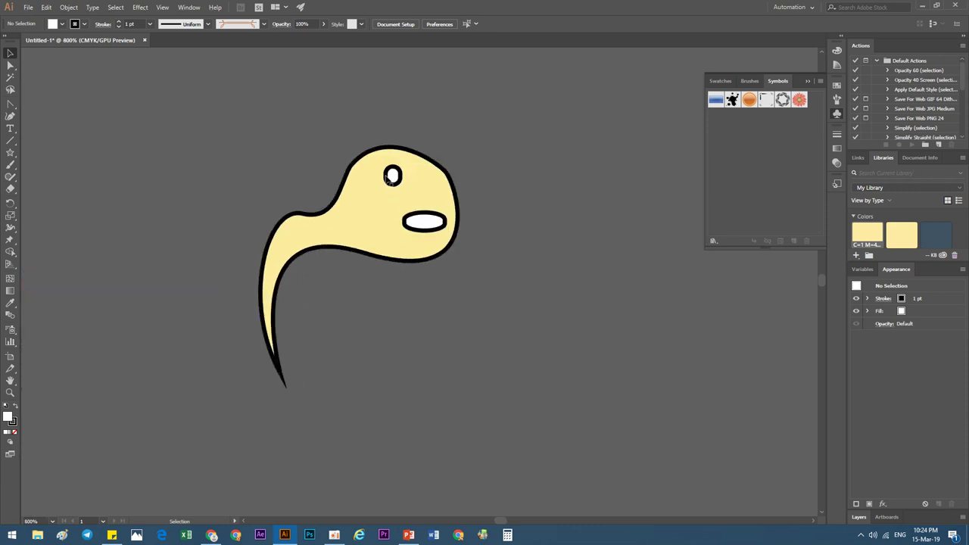
pyautogui.moveTo(369, 318); pyautogui.dragTo(372, 330)
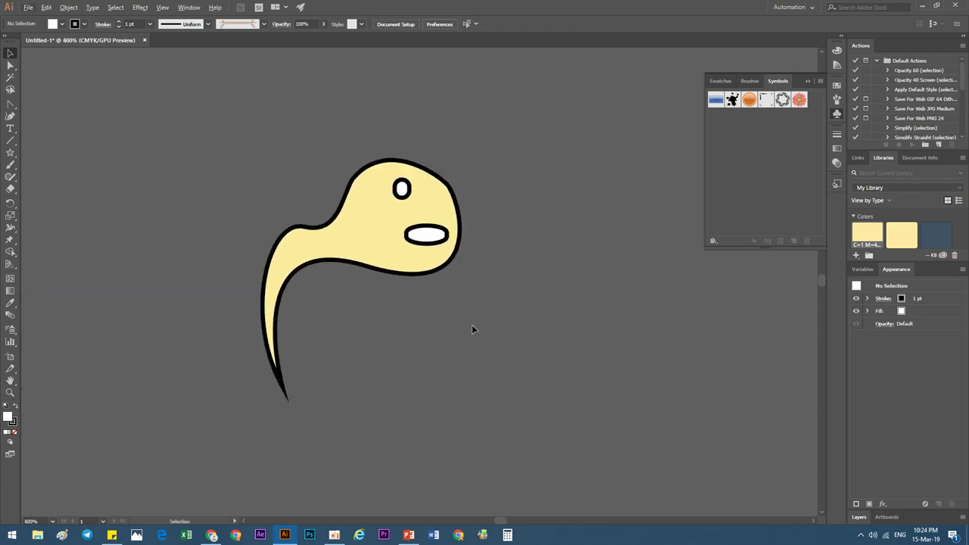
pyautogui.moveTo(367, 221); pyautogui.dragTo(226, 186)
pyautogui.click(251, 377)
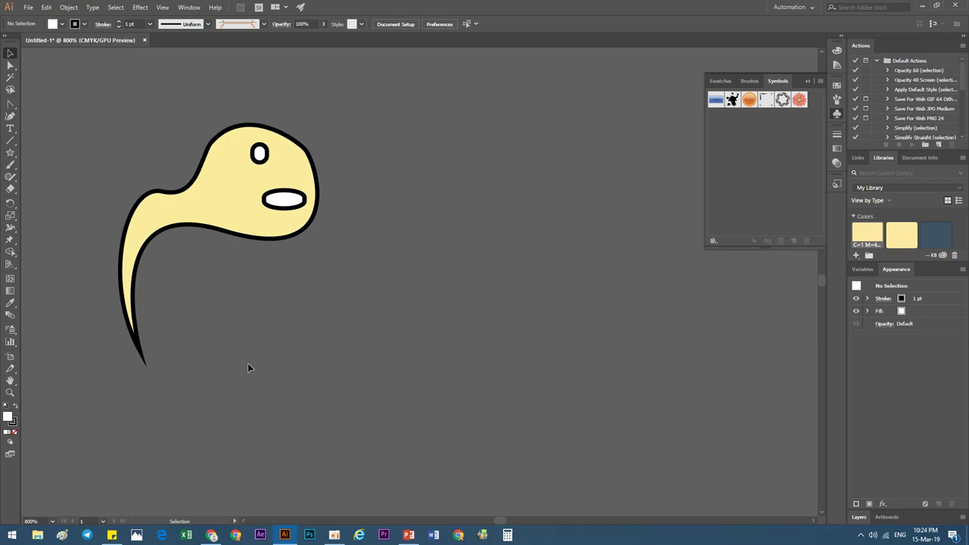
# Switch to the PowerPoint tips slide, examine the "Embrace the Appearance Panel" tip, and return to Illustrator.
pyautogui.click(407, 534)
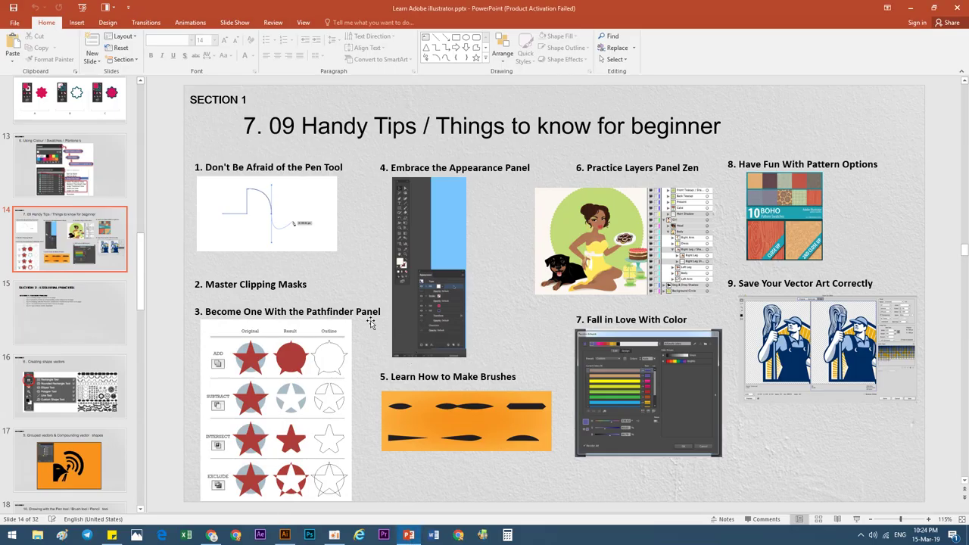
pyautogui.click(416, 229)
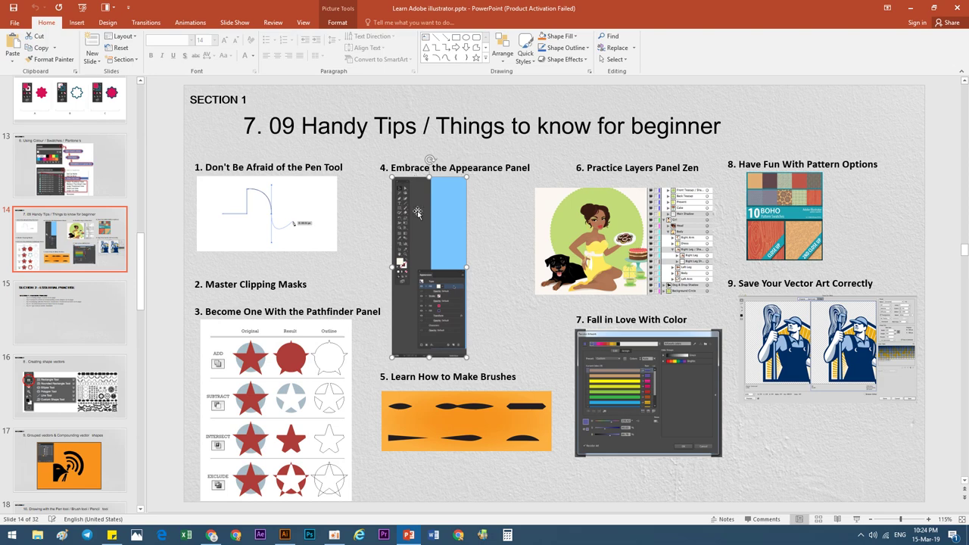
pyautogui.click(284, 534)
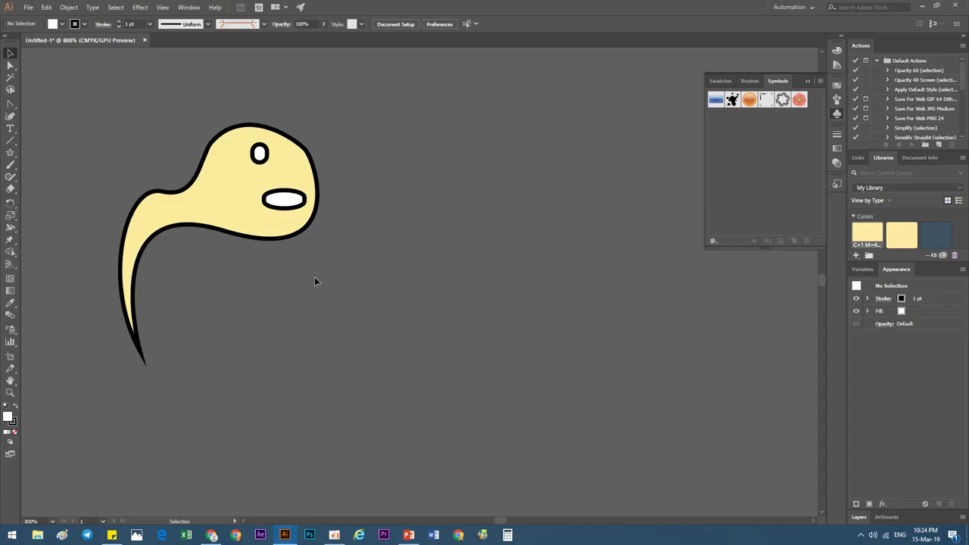
# Hide and redisplay the Appearance panel, then detach it beside the character and lengthen it.
pyautogui.click(188, 8)
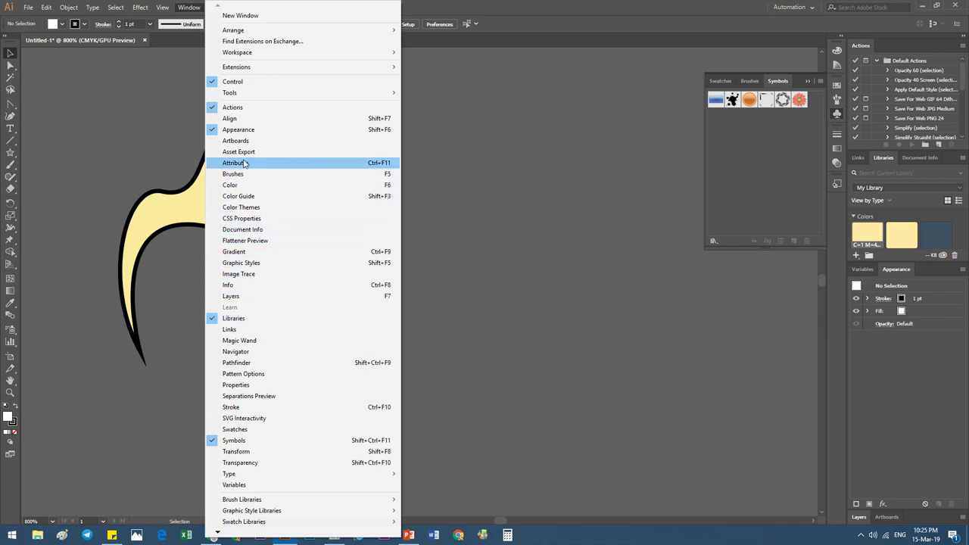
pyautogui.moveTo(162, 7)
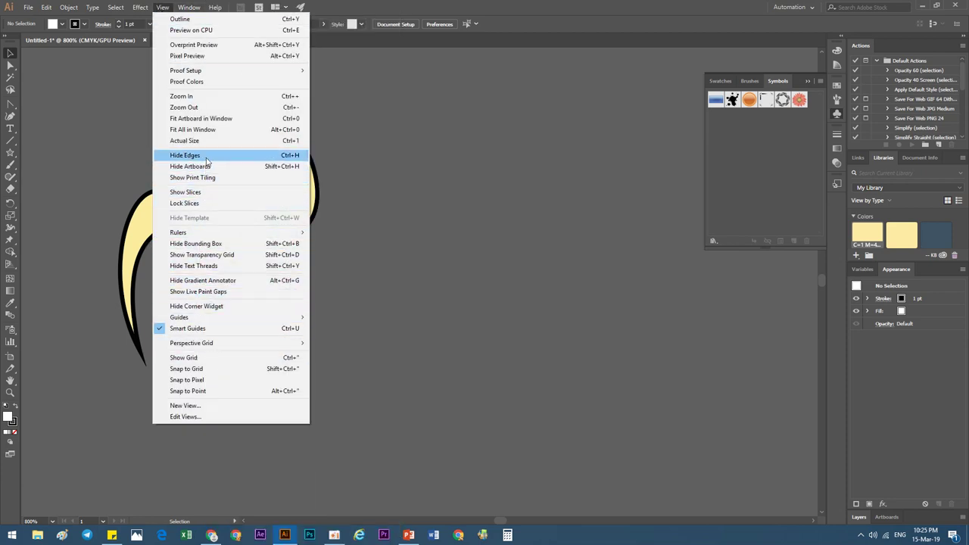
pyautogui.moveTo(193, 7)
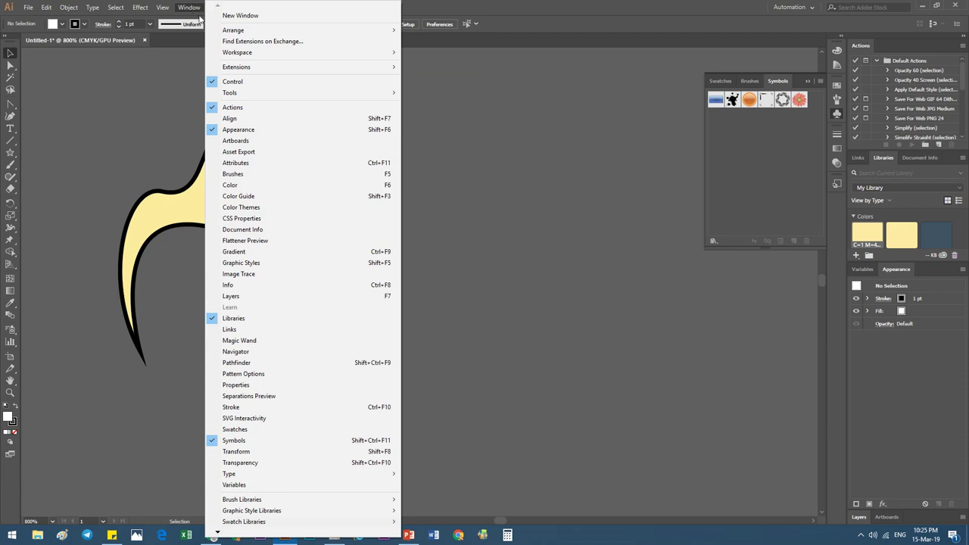
pyautogui.click(264, 134)
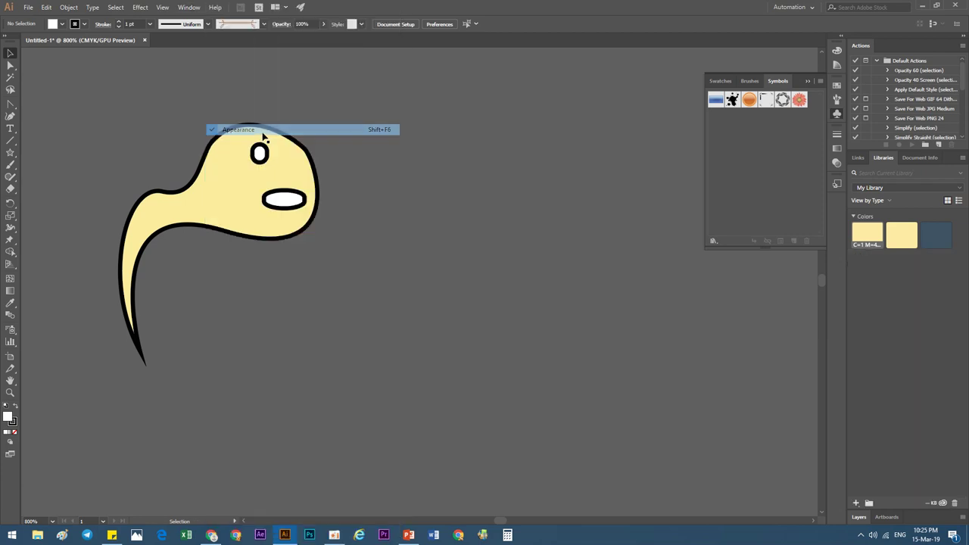
pyautogui.click(189, 7)
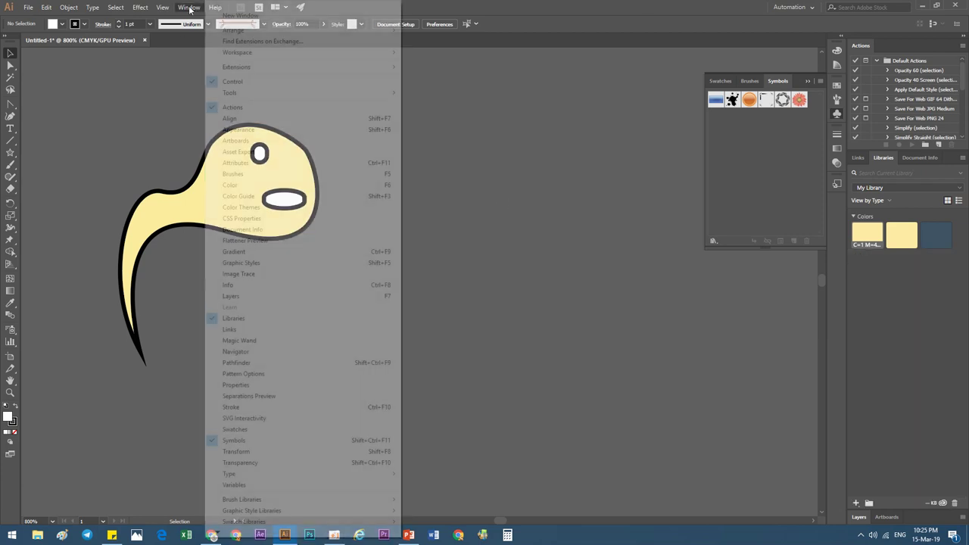
pyautogui.click(371, 130)
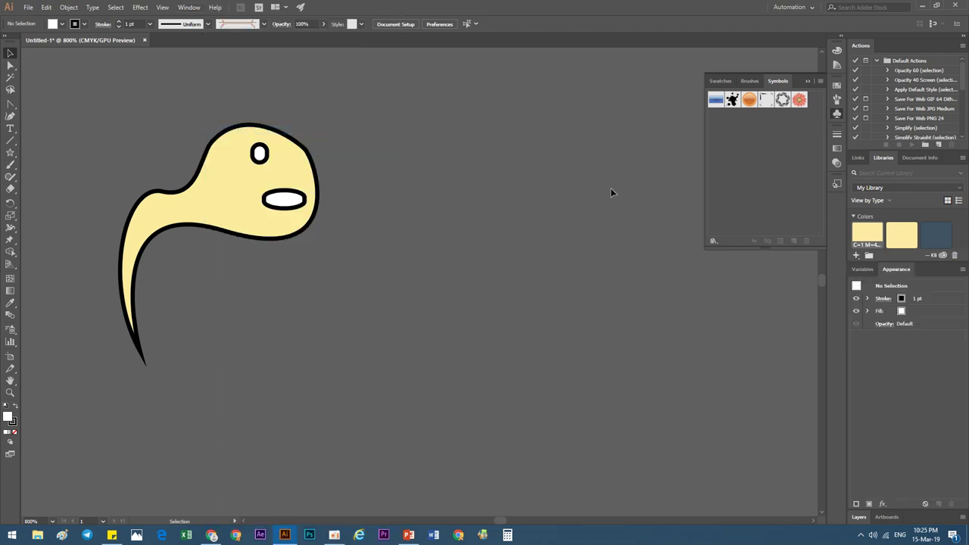
pyautogui.moveTo(886, 269); pyautogui.dragTo(420, 146)
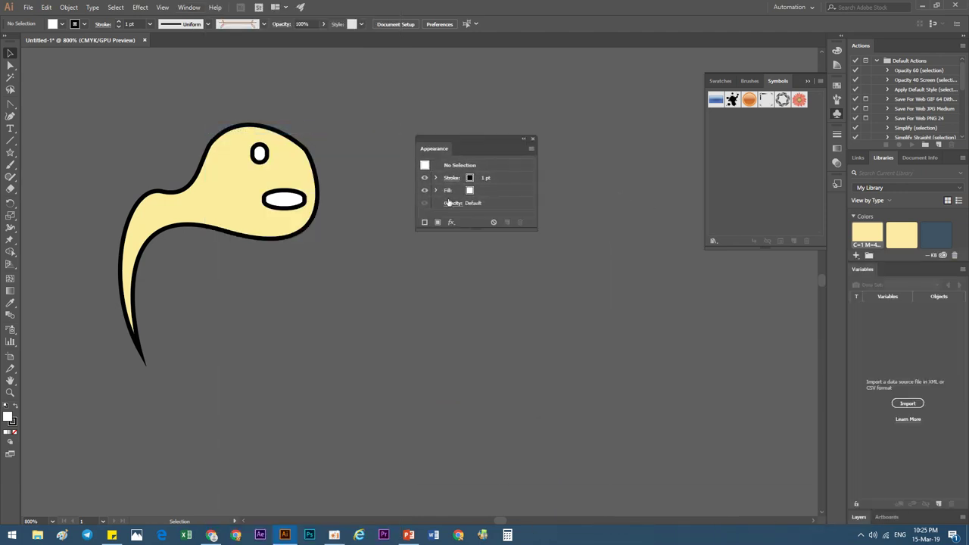
pyautogui.moveTo(477, 230); pyautogui.dragTo(524, 468)
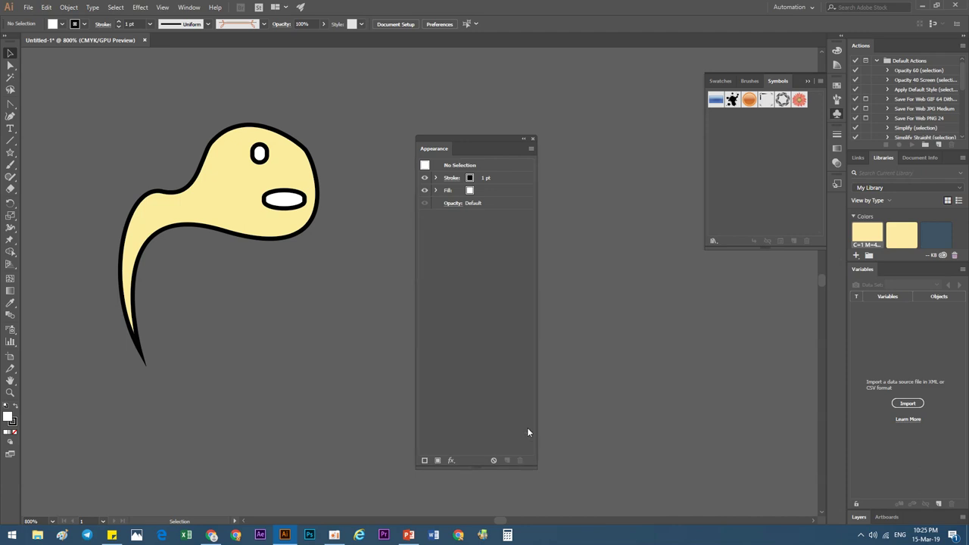
# Select the character's body, mouth and eye in turn to examine each one's appearance attributes, leaving nothing selected.
pyautogui.click(296, 221)
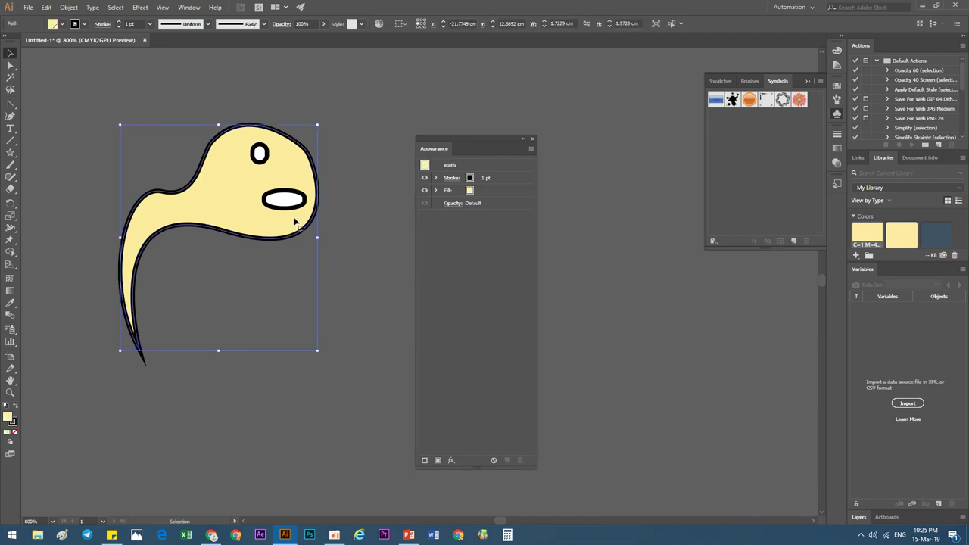
pyautogui.click(335, 218)
pyautogui.click(277, 199)
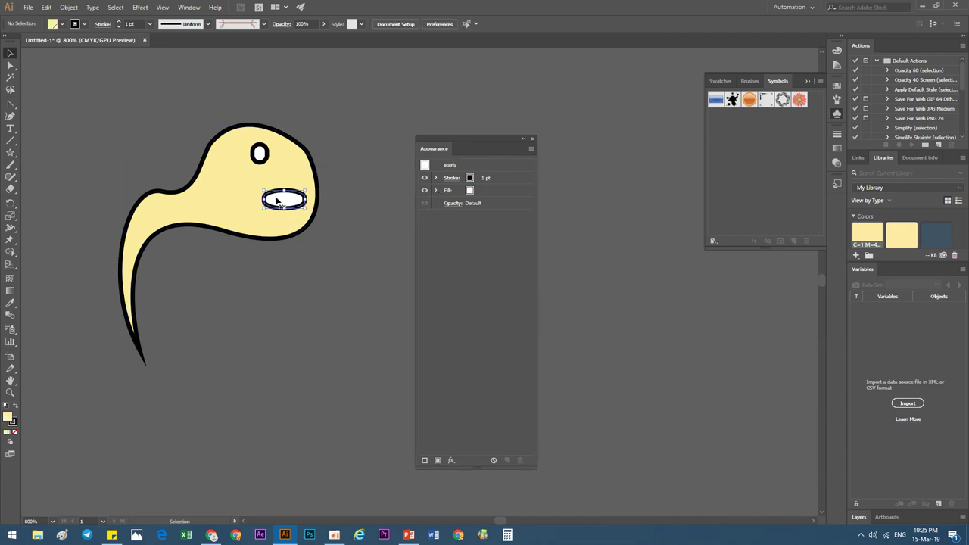
pyautogui.click(259, 156)
pyautogui.click(300, 310)
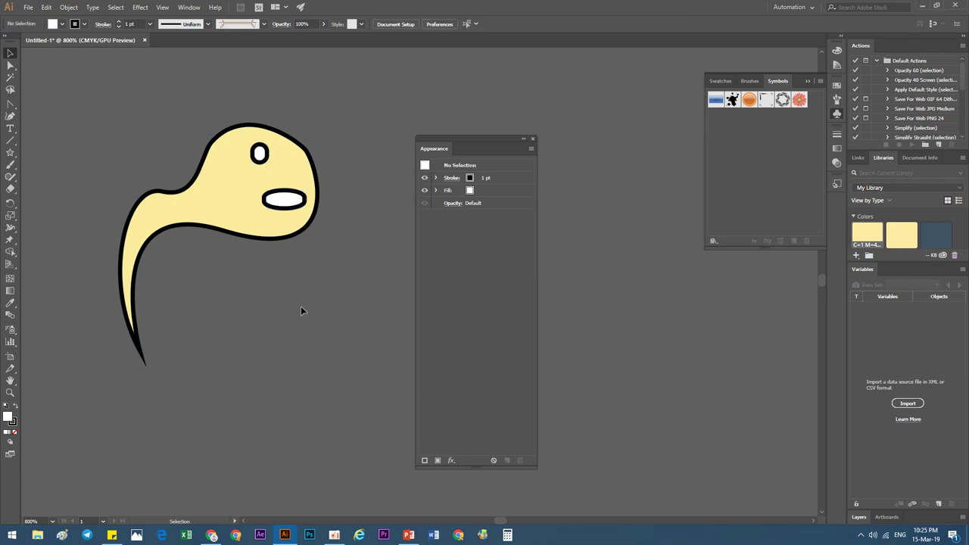
# Select the mouth, expand its stroke attributes and examine the stroke's opacity setting.
pyautogui.click(306, 199)
pyautogui.click(436, 177)
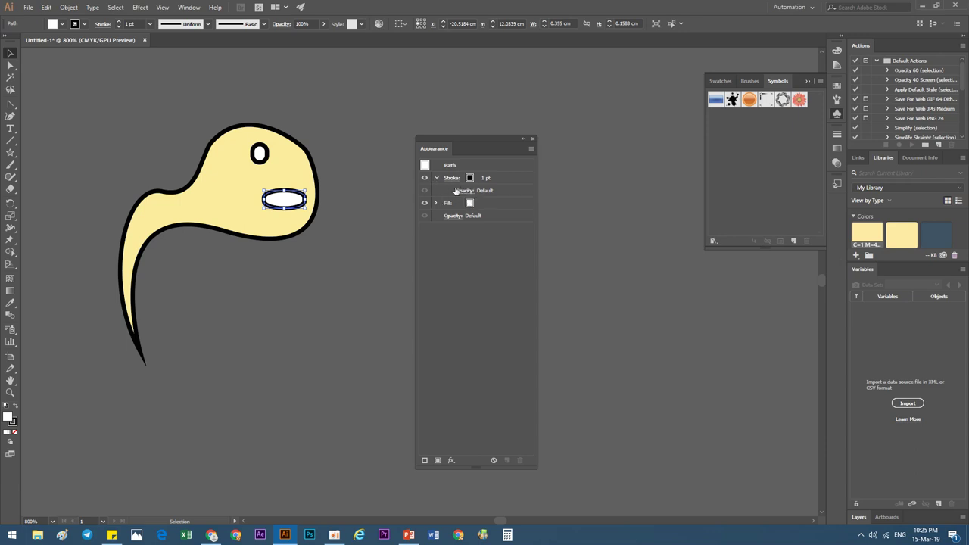
pyautogui.click(462, 190)
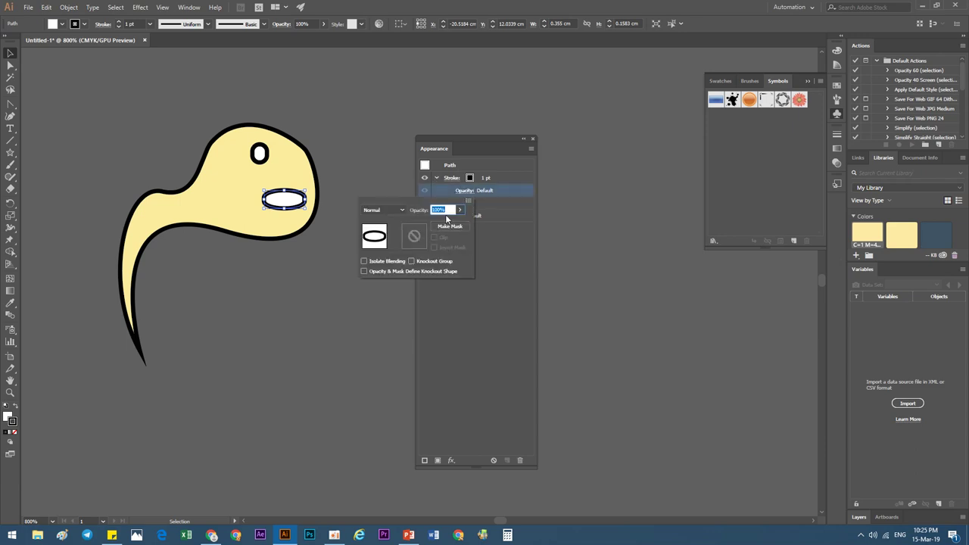
pyautogui.click(459, 210)
pyautogui.moveTo(465, 223)
pyautogui.mouseDown()
pyautogui.moveTo(436, 224)
pyautogui.moveTo(485, 222)
pyautogui.mouseUp()
pyautogui.click(504, 294)
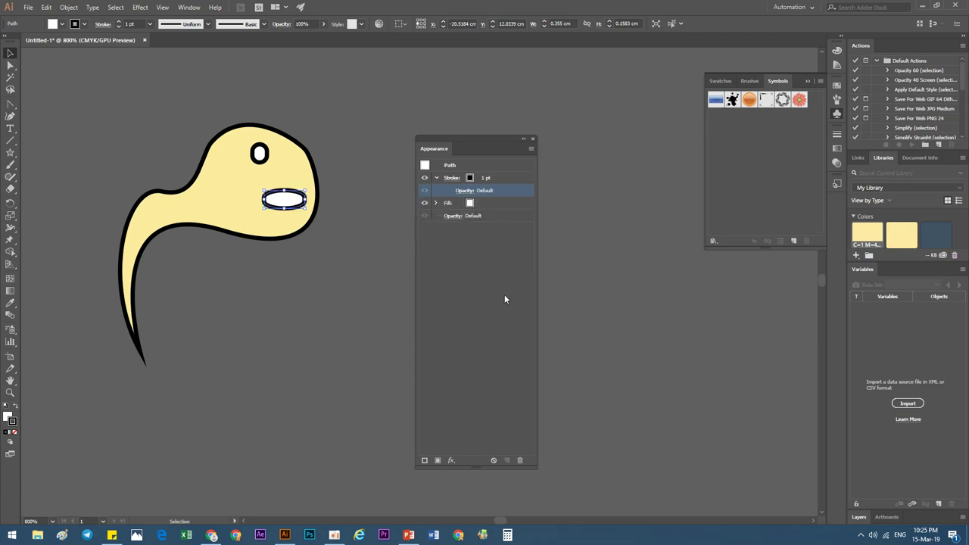
# Change the mouth's fill to brown through its appearance attributes and leave it deselected.
pyautogui.click(436, 203)
pyautogui.click(471, 205)
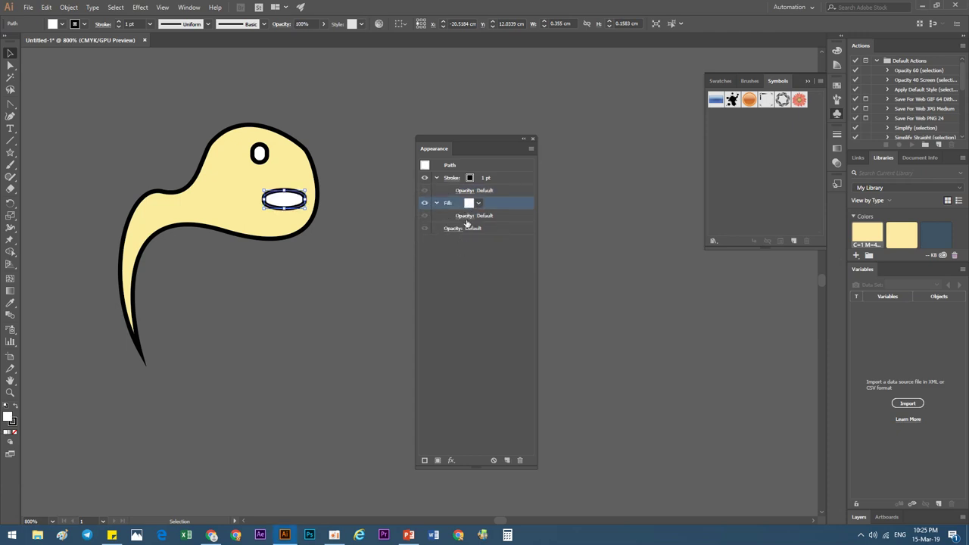
pyautogui.click(478, 203)
pyautogui.click(448, 235)
pyautogui.click(481, 298)
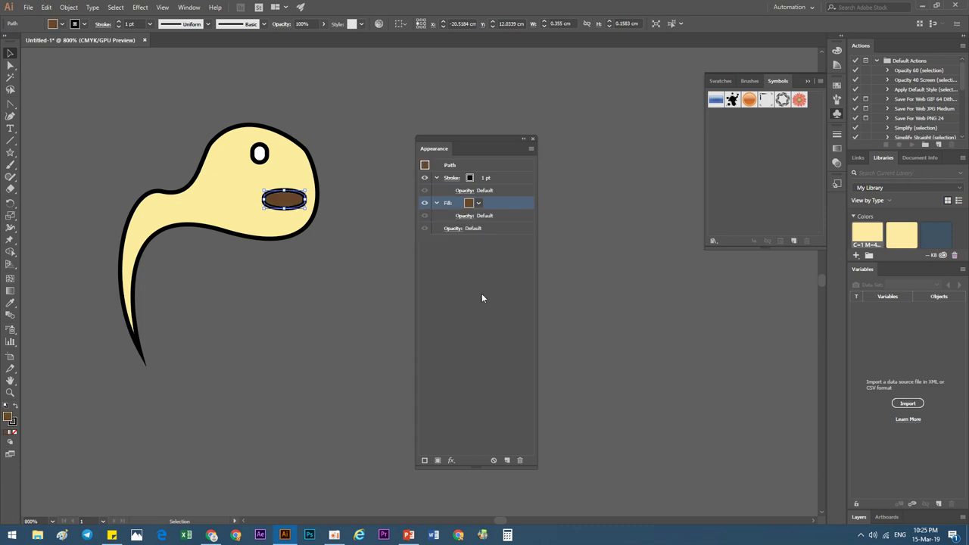
pyautogui.click(436, 204)
pyautogui.click(371, 269)
# Change the character body's fill to brown through its appearance attributes.
pyautogui.click(288, 231)
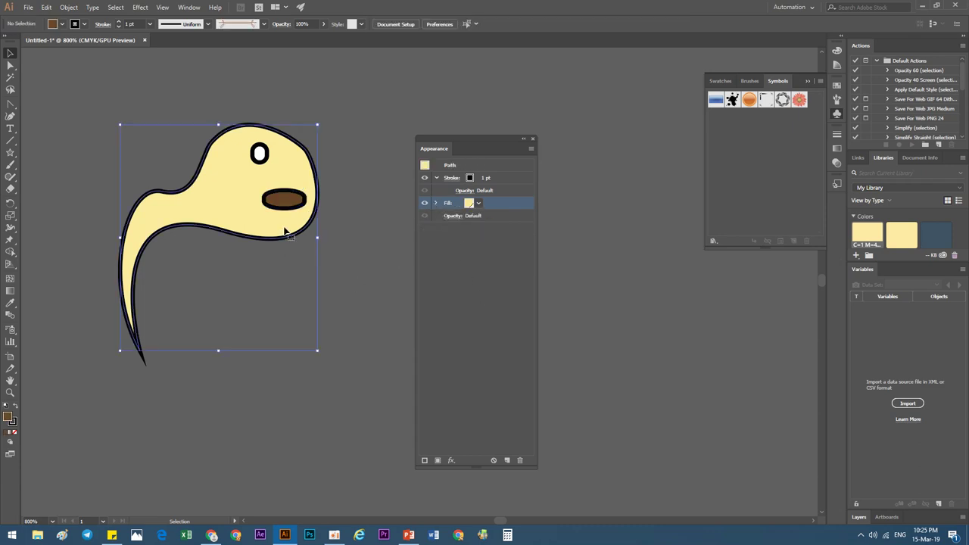
pyautogui.click(479, 203)
pyautogui.click(450, 238)
pyautogui.click(470, 240)
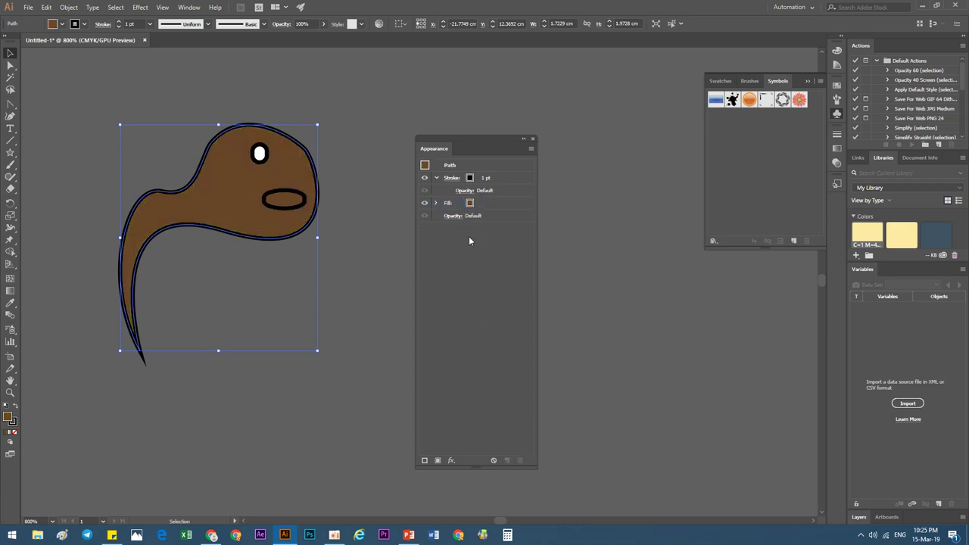
# Lower the overall opacity of the character's body to 44%.
pyautogui.click(452, 216)
pyautogui.click(448, 235)
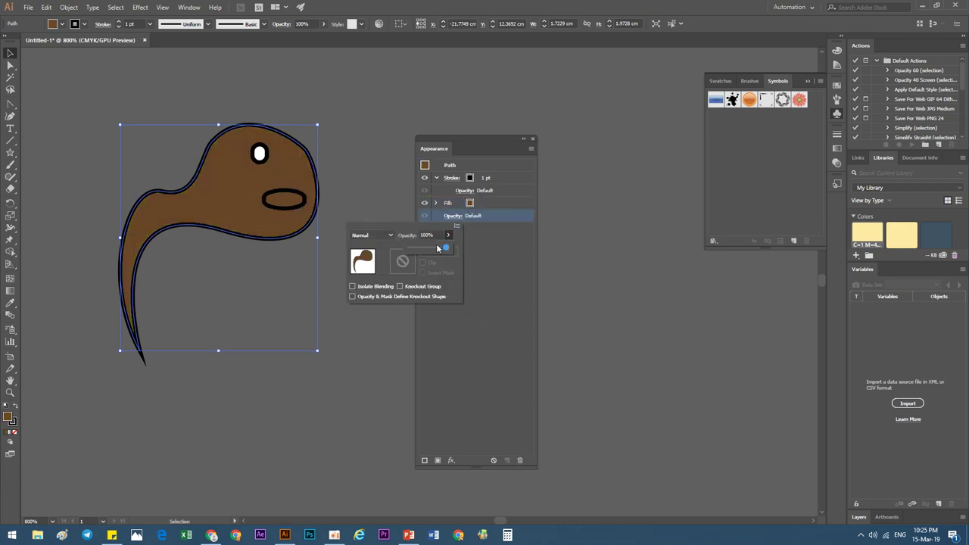
pyautogui.moveTo(449, 247); pyautogui.dragTo(426, 247)
pyautogui.click(476, 280)
pyautogui.click(483, 259)
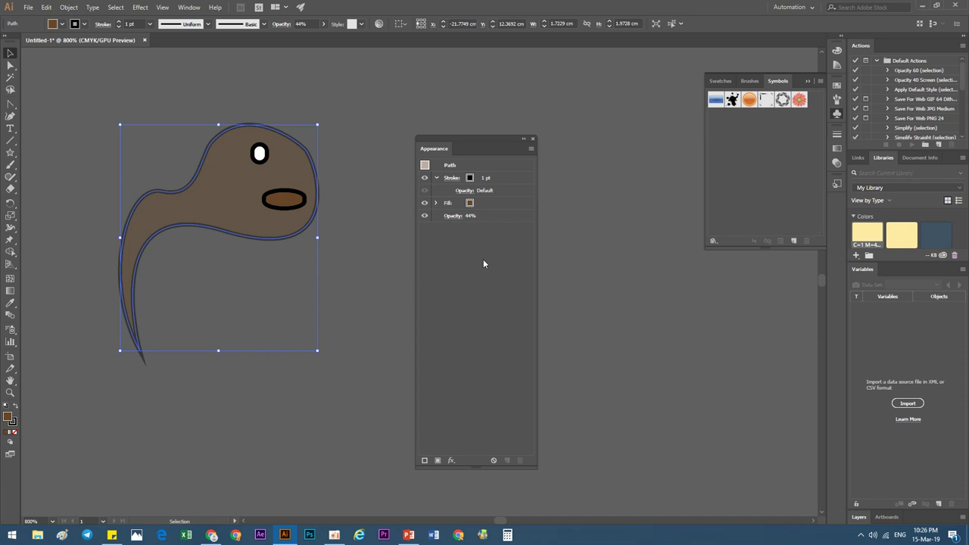
pyautogui.click(402, 264)
# Close the Appearance panel and undo the body's opacity change and the brown fills of the body and mouth.
pyautogui.click(532, 139)
pyautogui.hotkey('ctrl', 'z')
pyautogui.hotkey('ctrl', 'z')
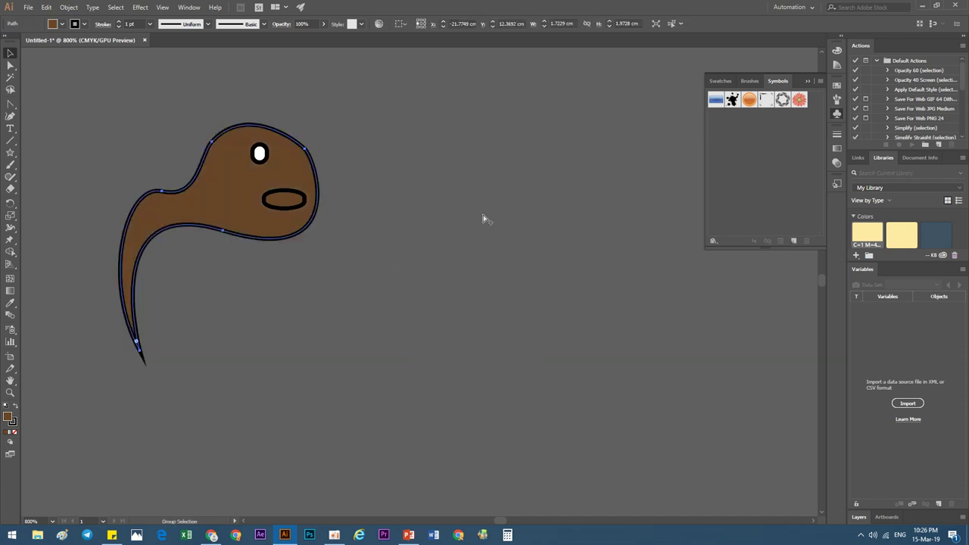
pyautogui.hotkey('ctrl', 'z')
pyautogui.hotkey('ctrl', 'z')
pyautogui.hotkey('ctrl', 'z')
pyautogui.hotkey('ctrl', 'z')
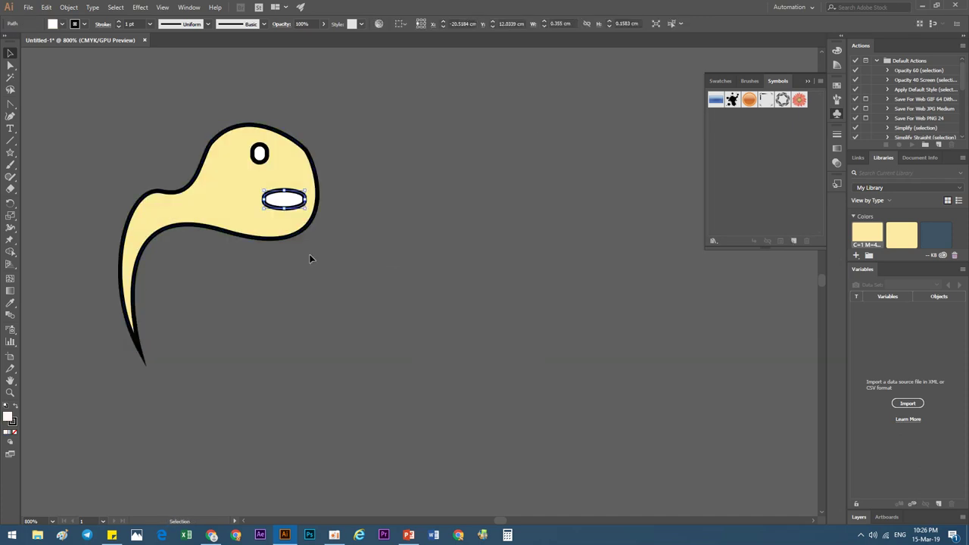
# Switch to the PowerPoint tips slide, examine the "Practice Layers Panel Zen" tip, and return to Illustrator.
pyautogui.click(408, 534)
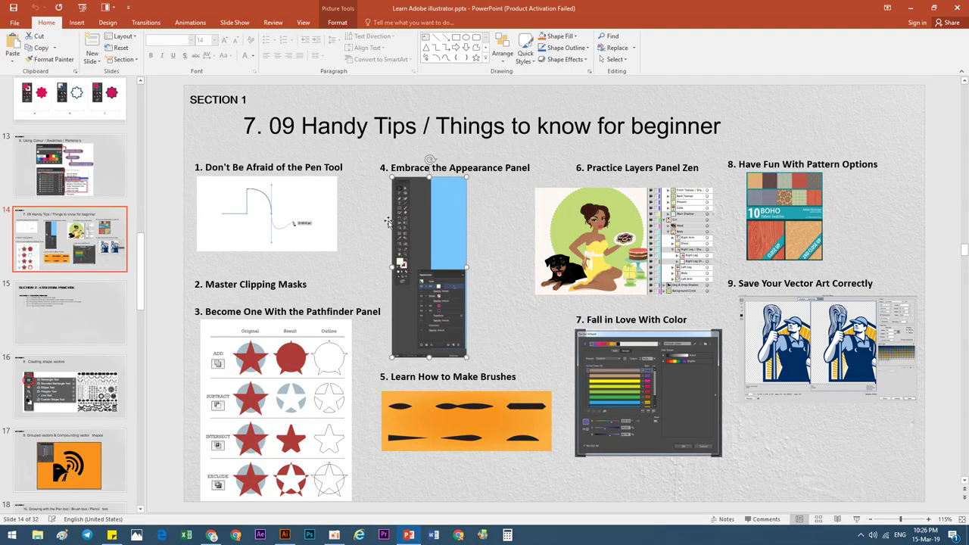
pyautogui.click(607, 223)
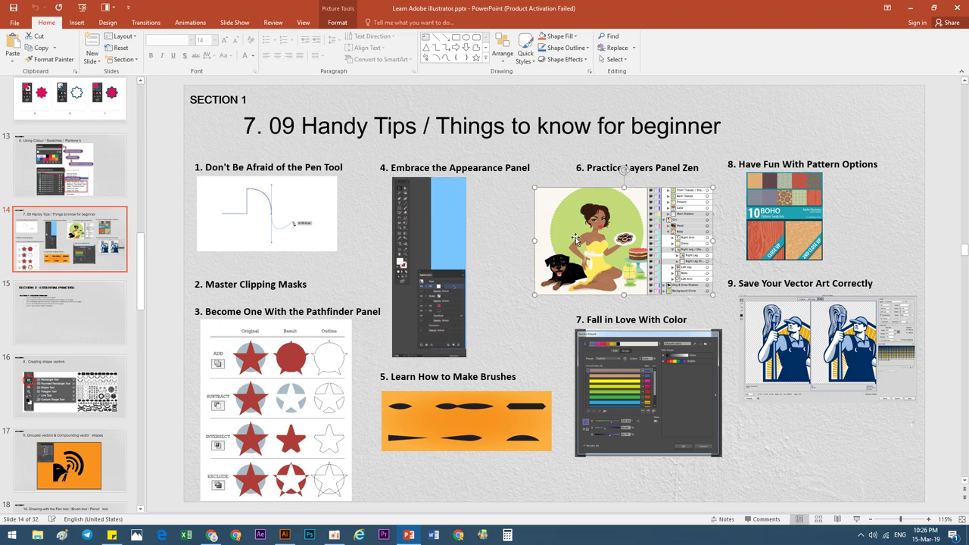
pyautogui.click(285, 534)
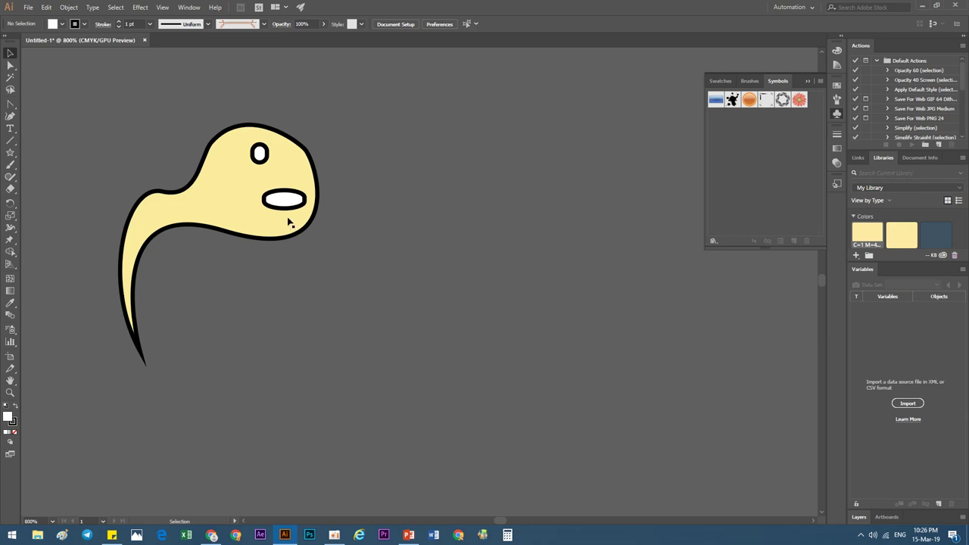
# Collapse the Symbols panel and display Layers as a tall floating panel beside the character.
pyautogui.click(836, 112)
pyautogui.click(201, 8)
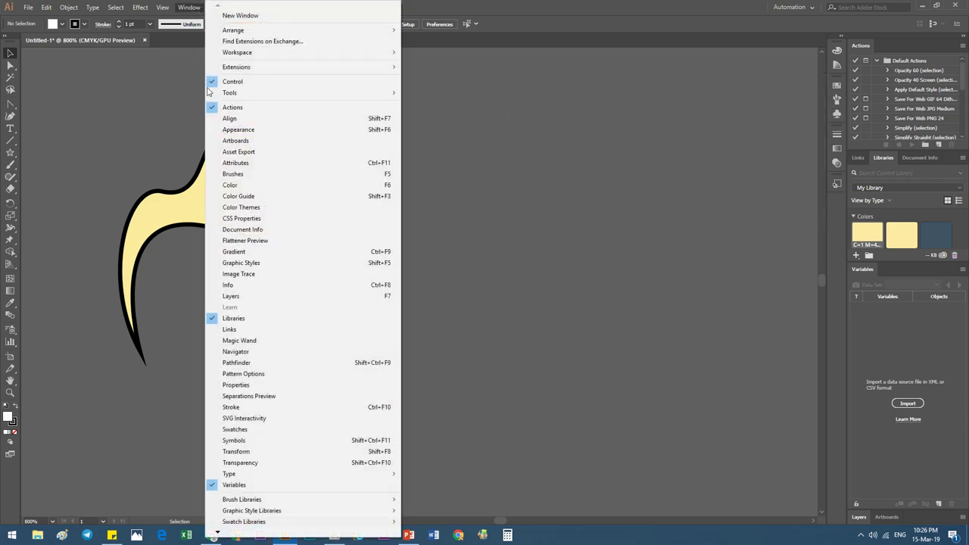
pyautogui.click(242, 296)
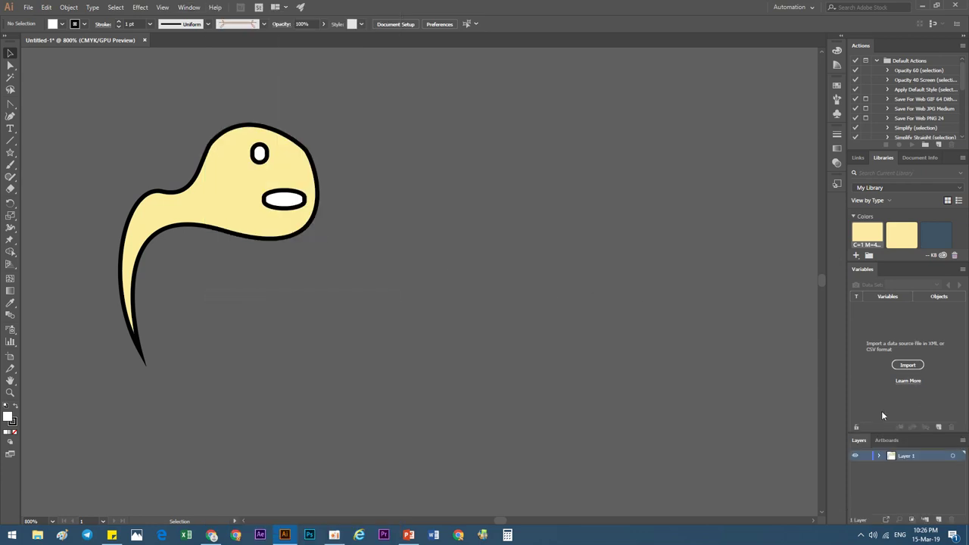
pyautogui.moveTo(868, 439); pyautogui.dragTo(532, 172)
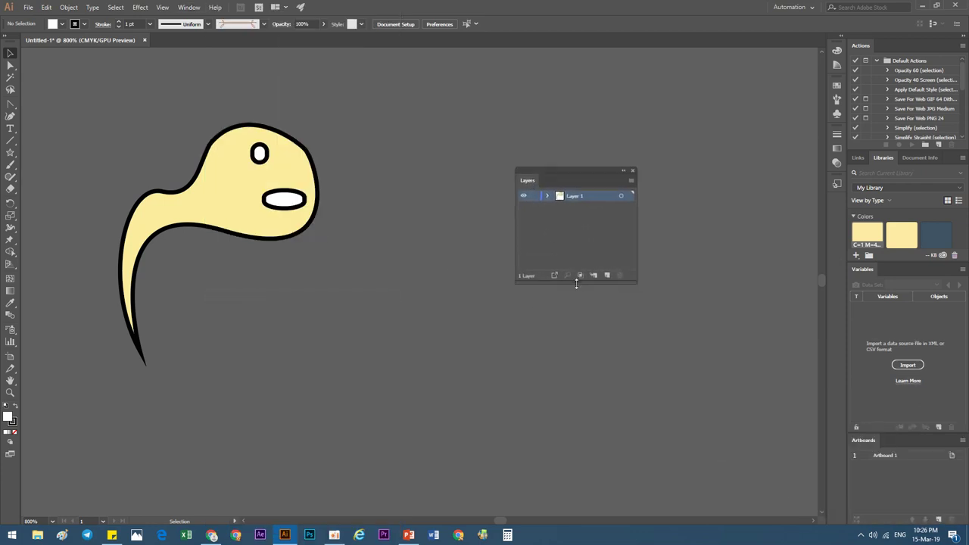
pyautogui.moveTo(576, 283); pyautogui.dragTo(589, 431)
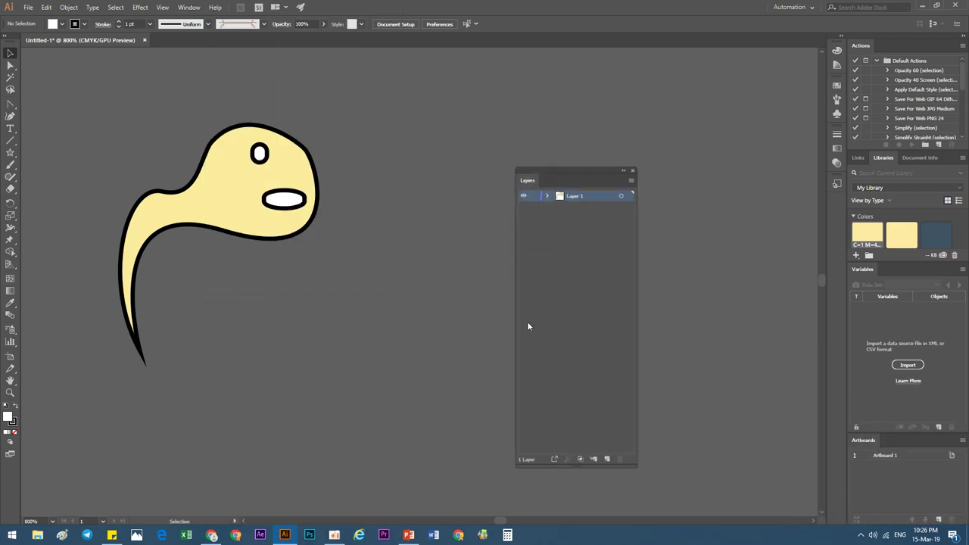
# Expand Layer 1 and match its path entries with the mouth, eye and body, undoing a trial move of the mouth.
pyautogui.click(547, 196)
pyautogui.click(587, 218)
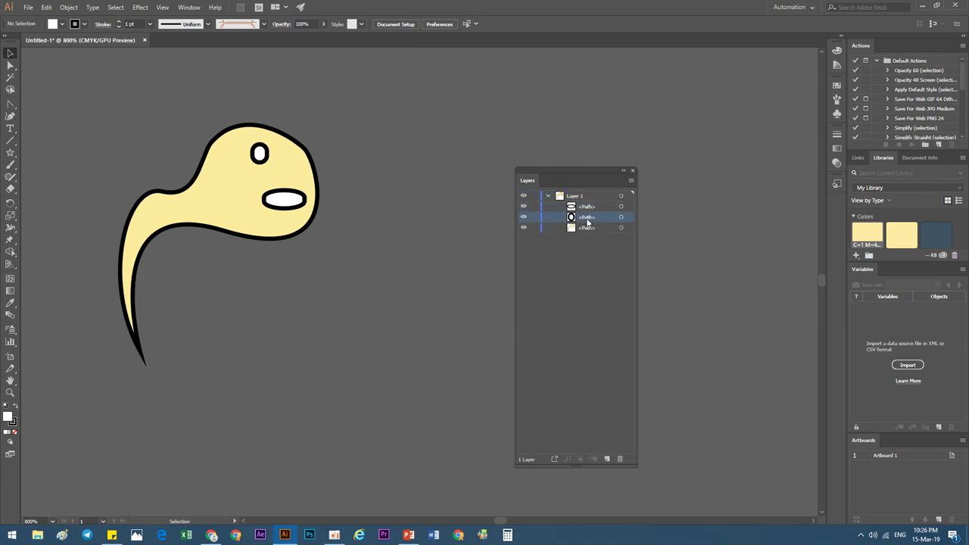
pyautogui.moveTo(303, 209); pyautogui.dragTo(373, 251)
pyautogui.hotkey('ctrl', 'z')
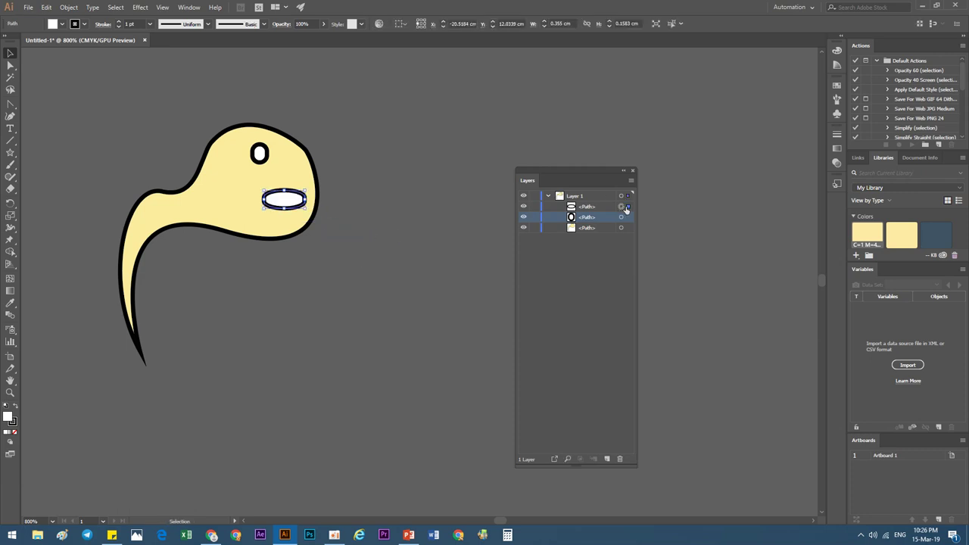
pyautogui.click(260, 156)
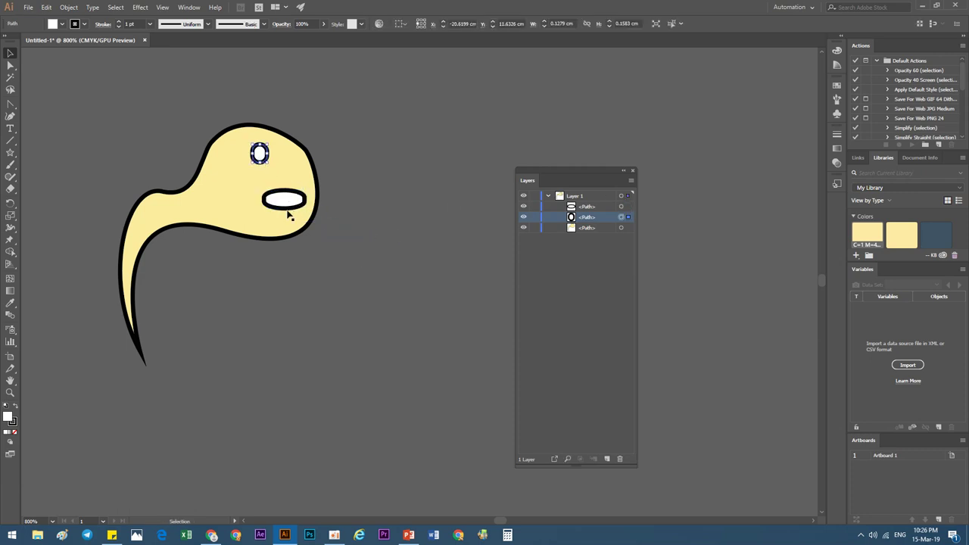
pyautogui.click(255, 224)
pyautogui.click(410, 255)
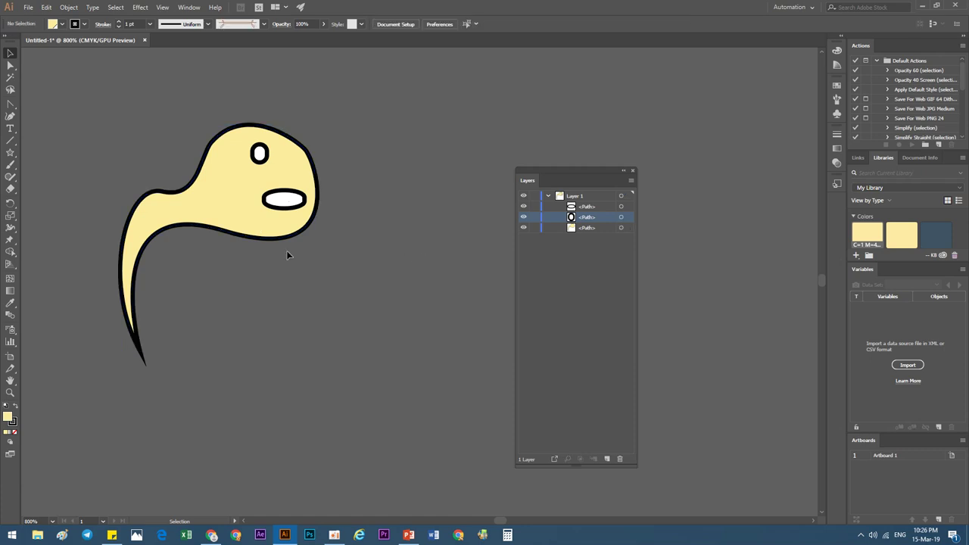
# Draw three many-pointed stars: a large one over the tail, a medium one beside the character, and one about 0.35 cm wide above that.
pyautogui.click(10, 152)
pyautogui.moveTo(433, 223); pyautogui.dragTo(501, 178)
pyautogui.moveTo(433, 95); pyautogui.dragTo(454, 76)
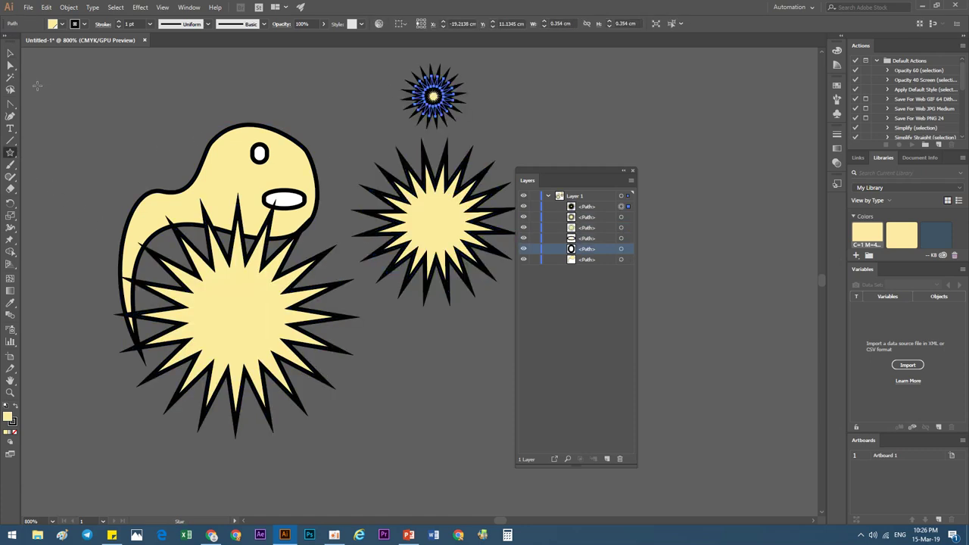
pyautogui.click(11, 53)
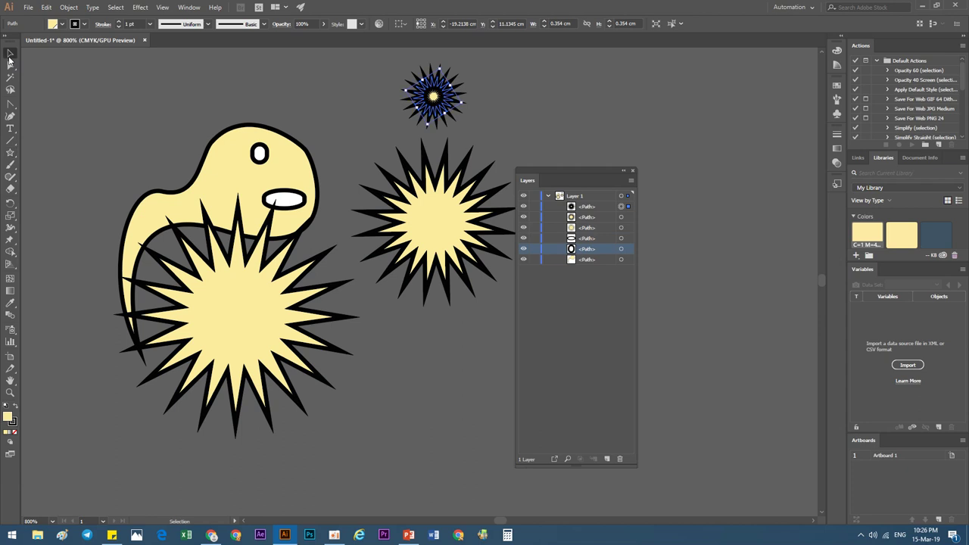
# Group the medium and large stars and move the group down clear of the character.
pyautogui.click(423, 227)
pyautogui.keyDown('shift'); pyautogui.click(261, 315); pyautogui.keyUp('shift')
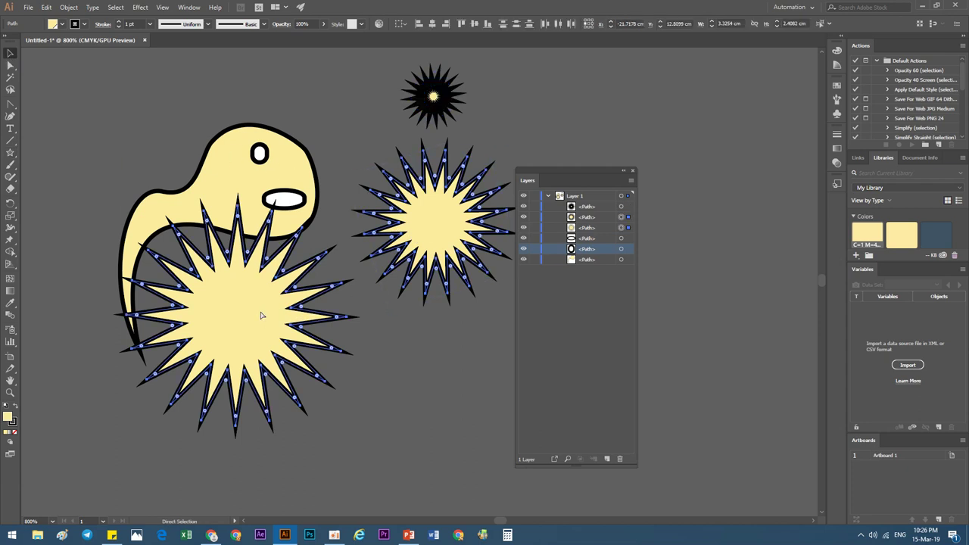
pyautogui.hotkey('ctrl', 'g')
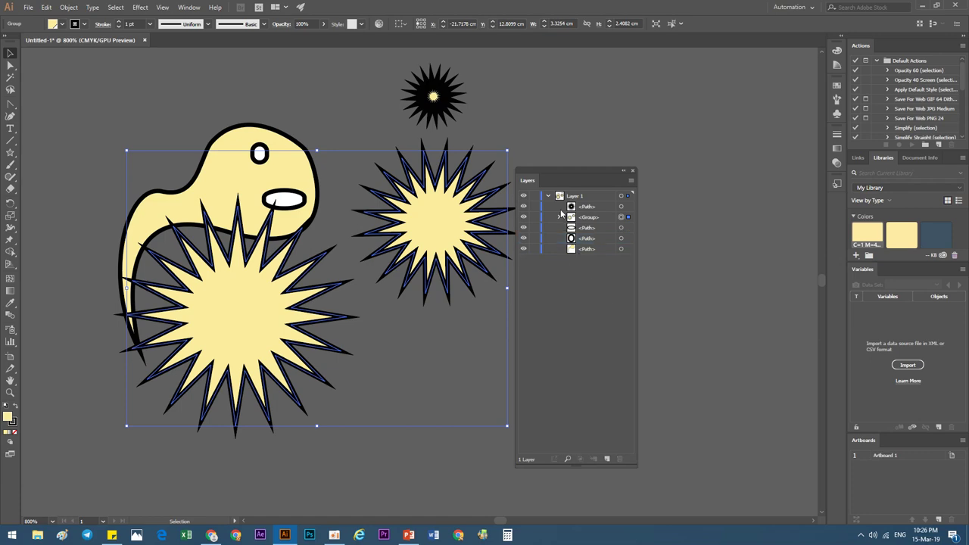
pyautogui.moveTo(419, 221); pyautogui.dragTo(427, 310)
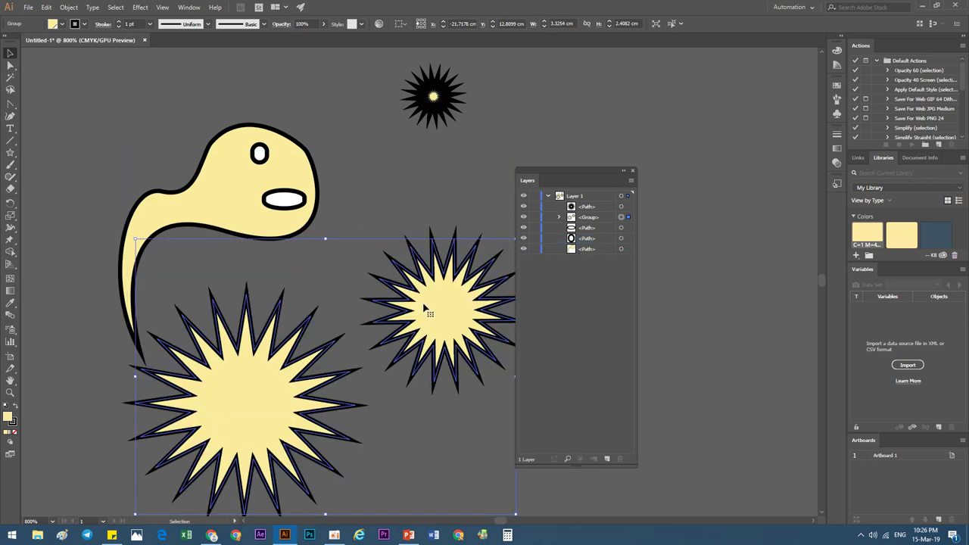
# Expand the star group in Layers, scale the group down to about 2.4 cm wide, and close the Layers panel.
pyautogui.click(559, 217)
pyautogui.click(594, 227)
pyautogui.moveTo(453, 320); pyautogui.dragTo(439, 335)
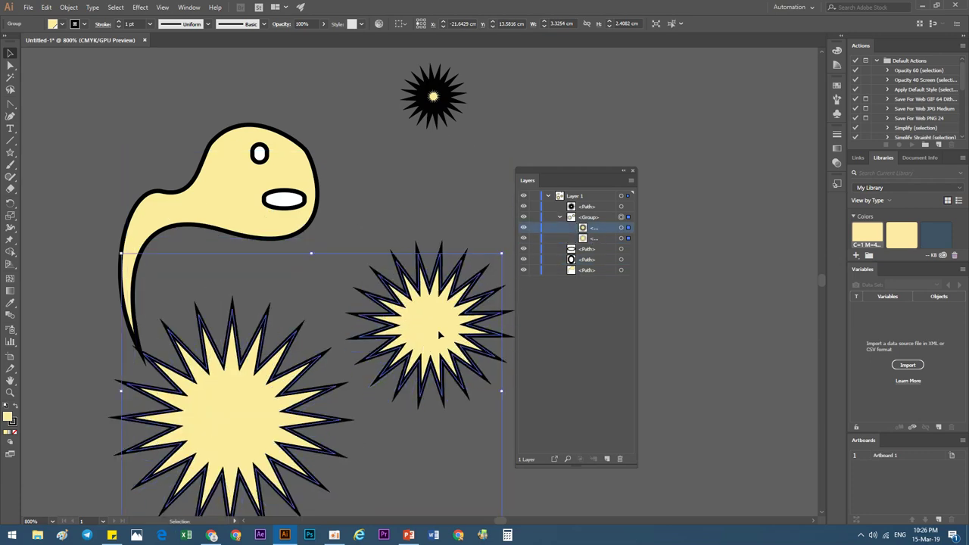
pyautogui.moveTo(501, 254); pyautogui.dragTo(448, 243)
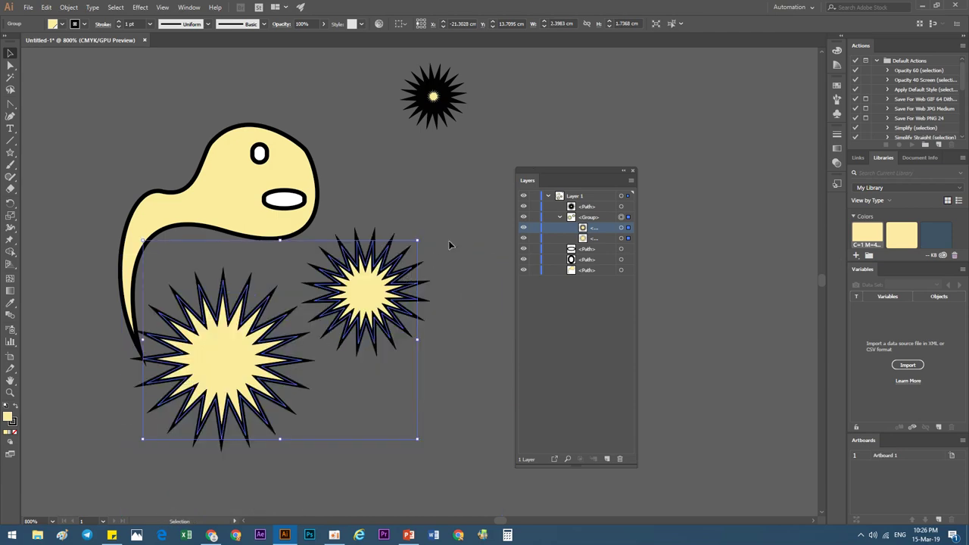
pyautogui.moveTo(555, 180); pyautogui.dragTo(562, 176)
pyautogui.click(640, 168)
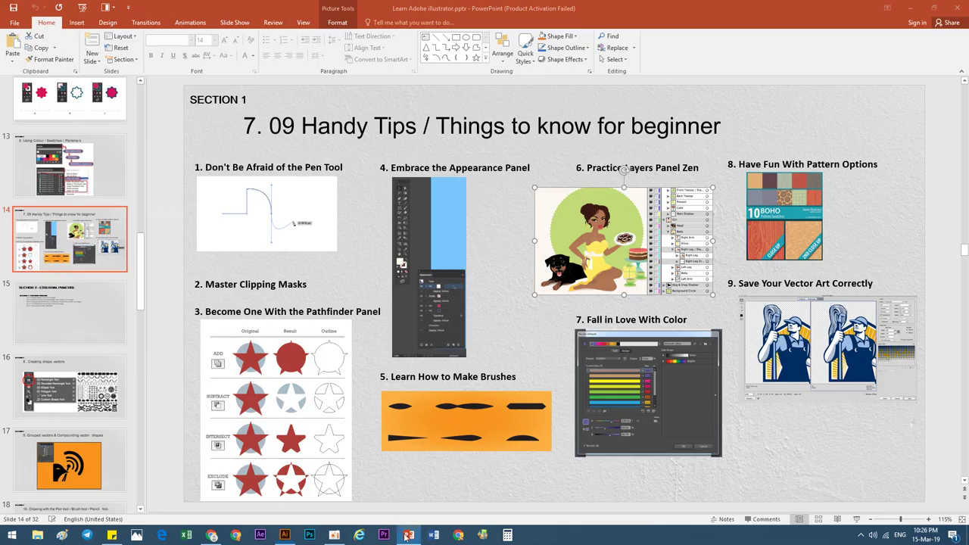
# Switch to PowerPoint to examine the "Have Fun With Pattern Options" tip, and return to Illustrator.
pyautogui.click(408, 535)
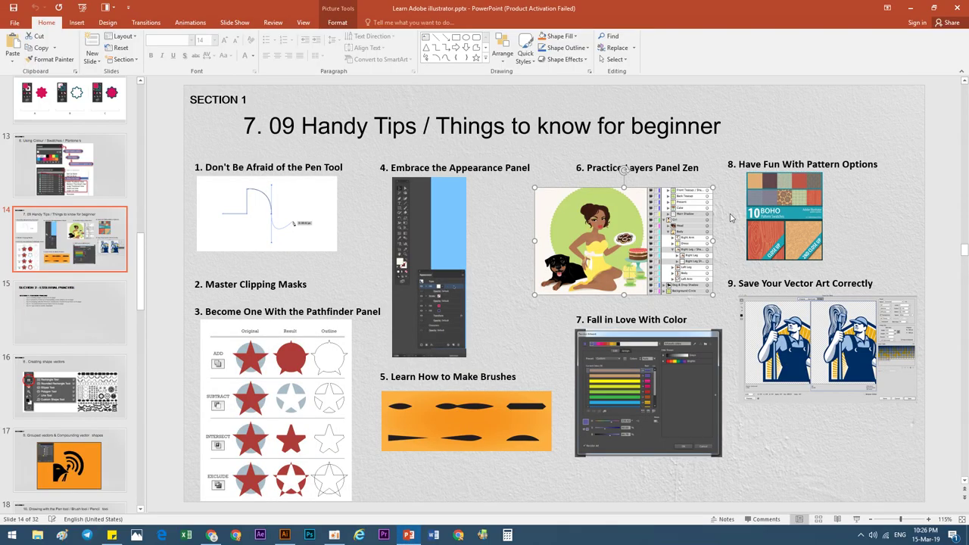
pyautogui.click(768, 215)
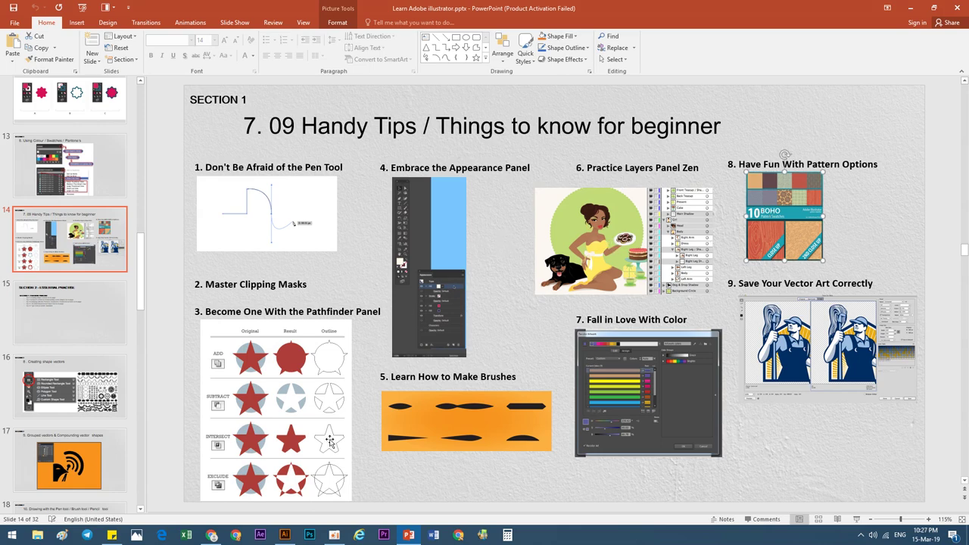
pyautogui.click(408, 535)
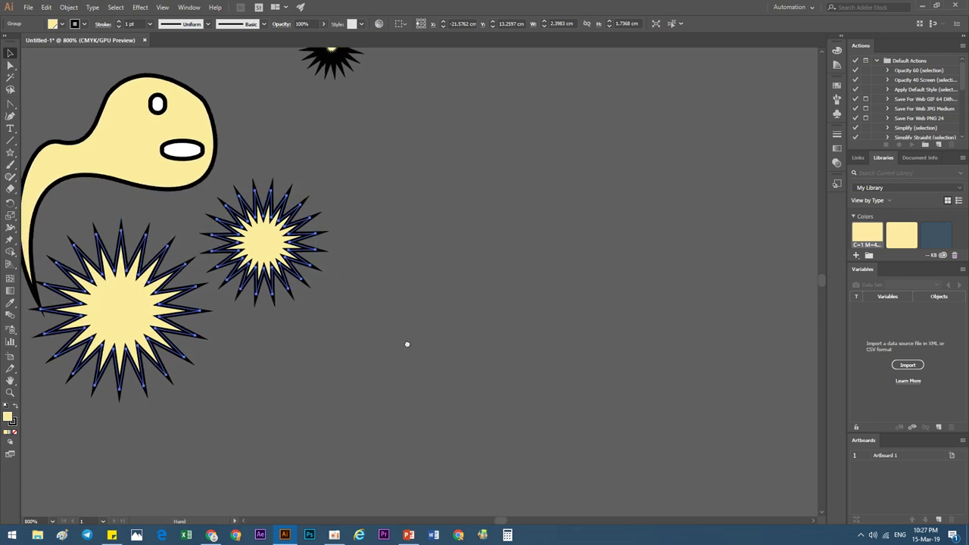
# Draw a many-pointed star about 1.25 cm wide in the empty area well to the right of the character.
pyautogui.moveTo(407, 344); pyautogui.dragTo(416, 356)
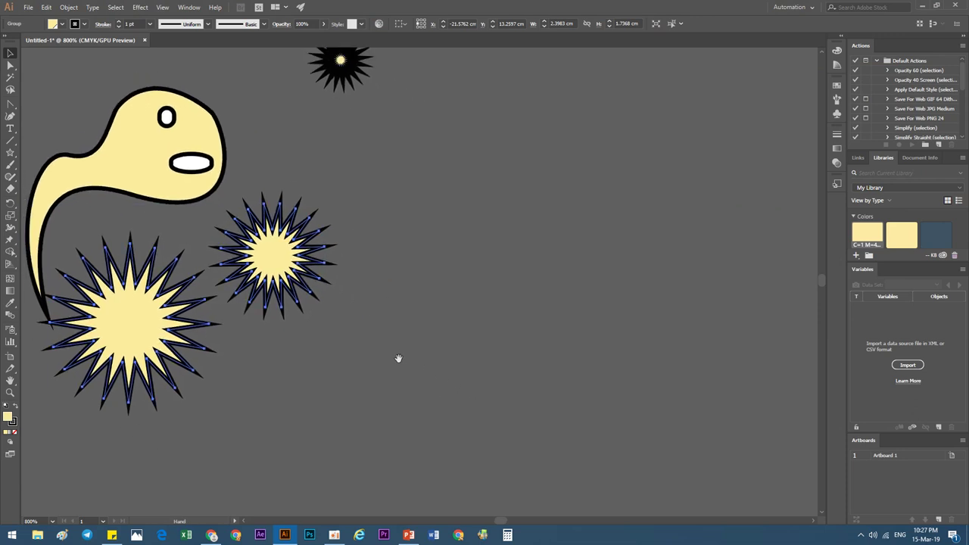
pyautogui.click(11, 154)
pyautogui.moveTo(542, 144); pyautogui.dragTo(509, 184)
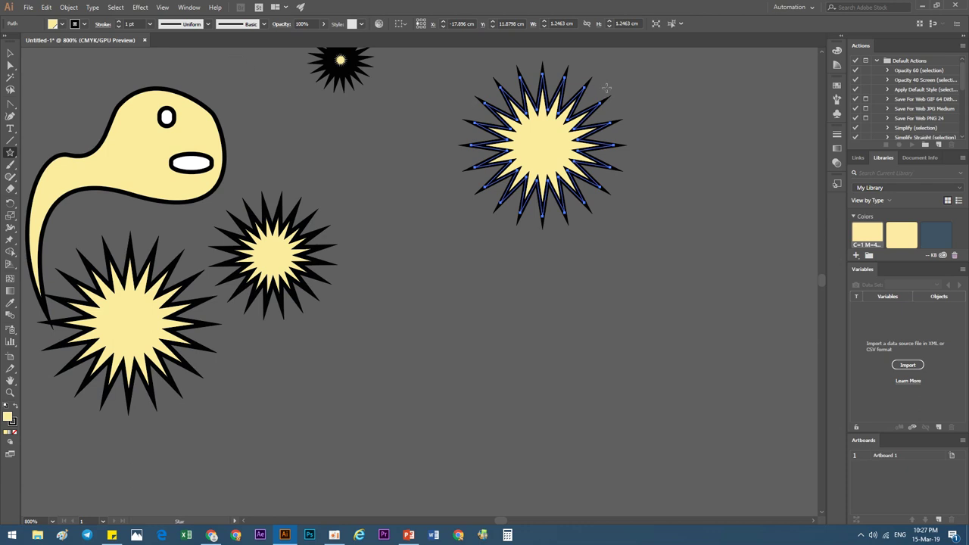
# Make a pattern from the new star with the Grid tile type and finish pattern editing.
pyautogui.click(833, 88)
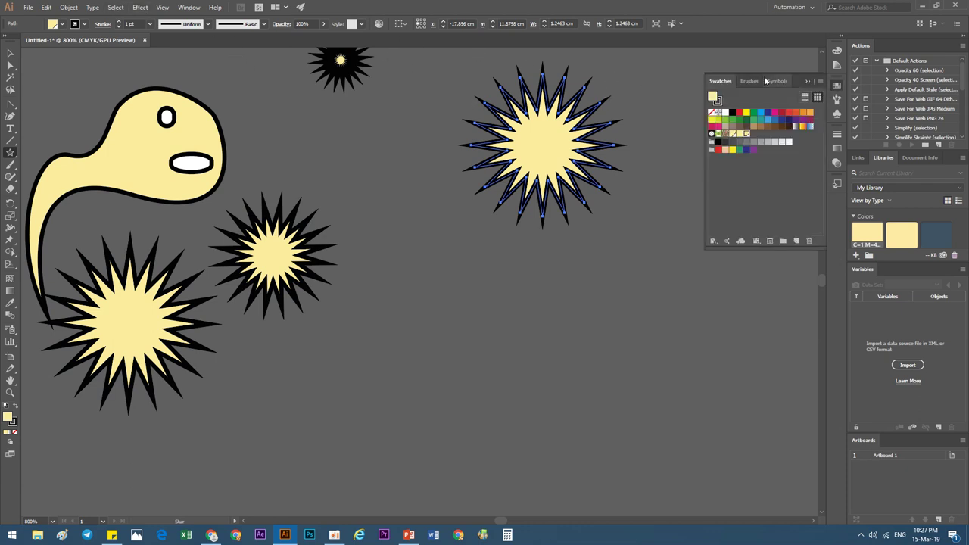
pyautogui.click(806, 82)
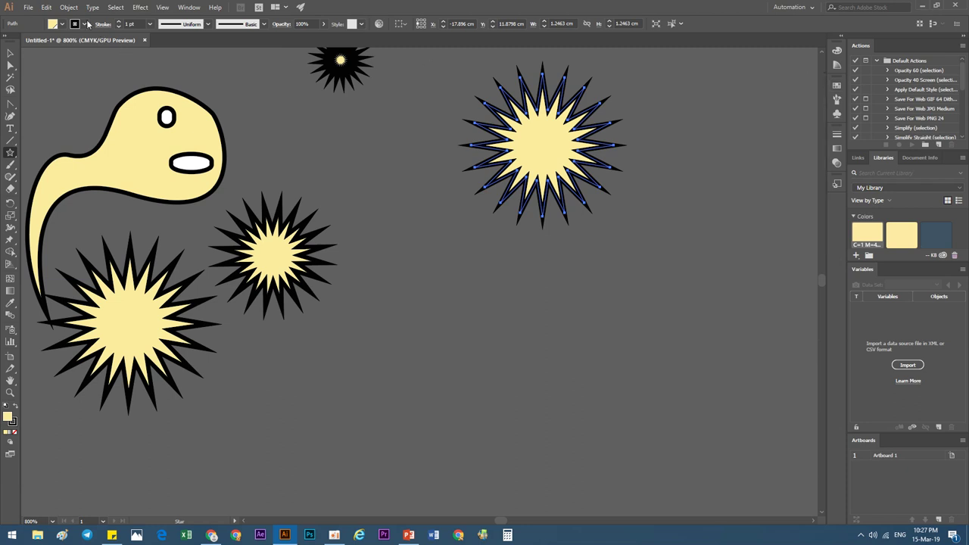
pyautogui.click(68, 8)
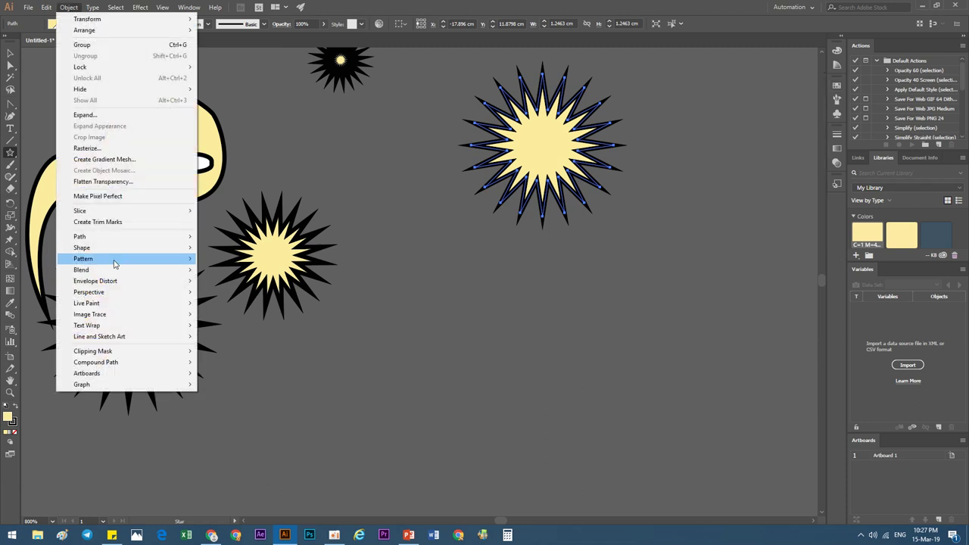
pyautogui.moveTo(147, 260)
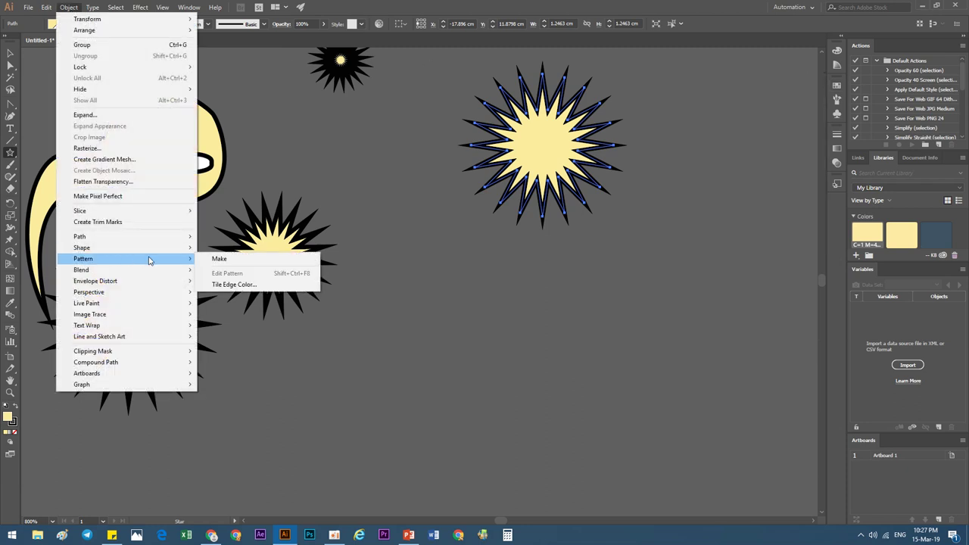
pyautogui.click(219, 259)
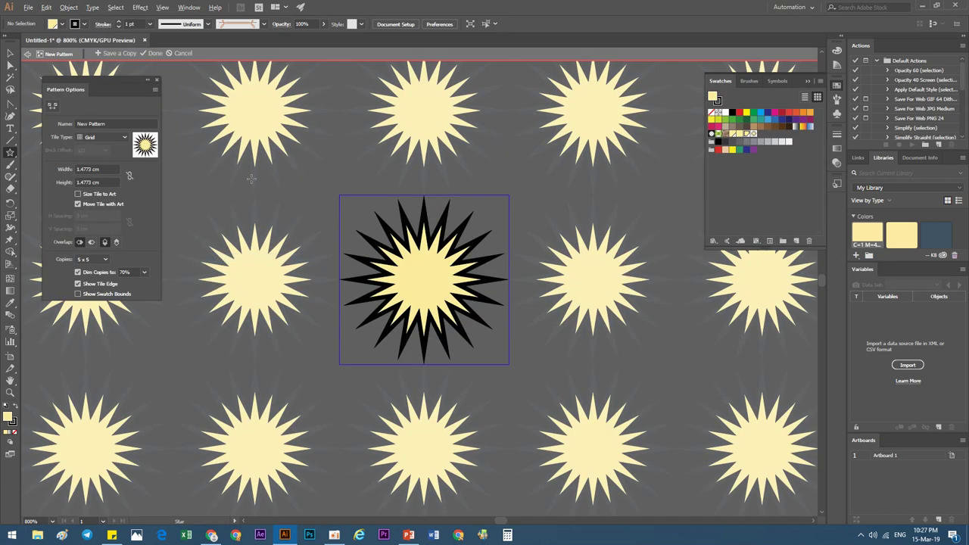
pyautogui.scroll(-3, 251, 179)
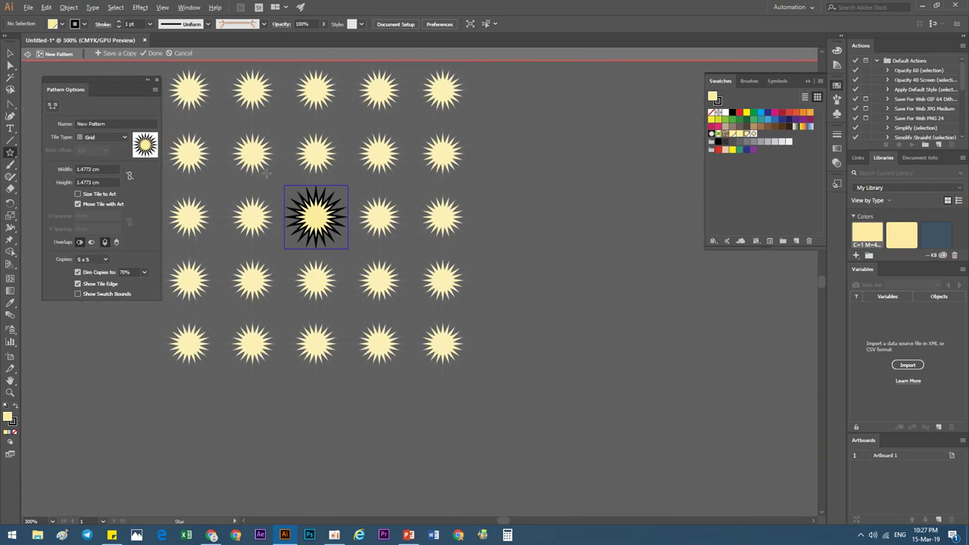
pyautogui.click(151, 54)
pyautogui.press('v')
pyautogui.scroll(2, 334, 174)
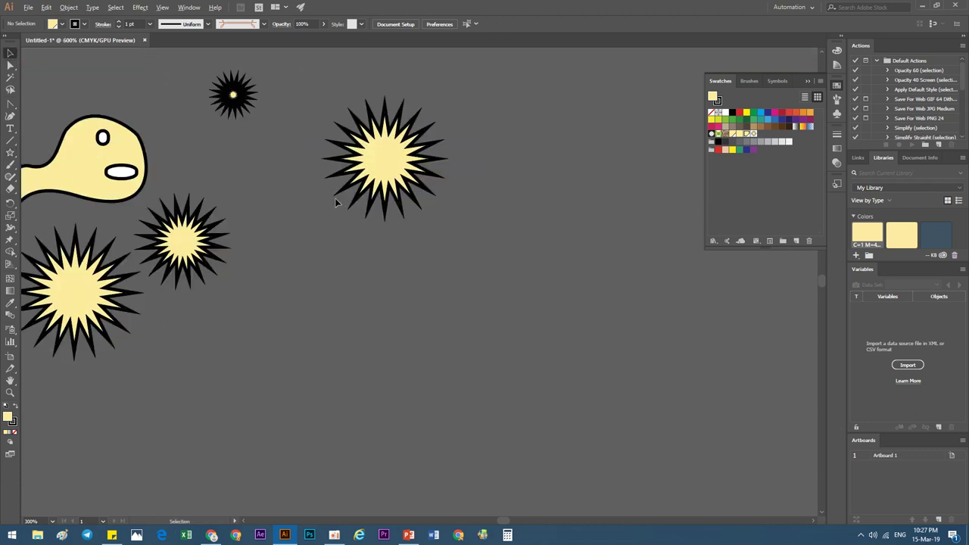
# Draw a square about 4.05 cm wide below the star used for the pattern.
pyautogui.click(387, 169)
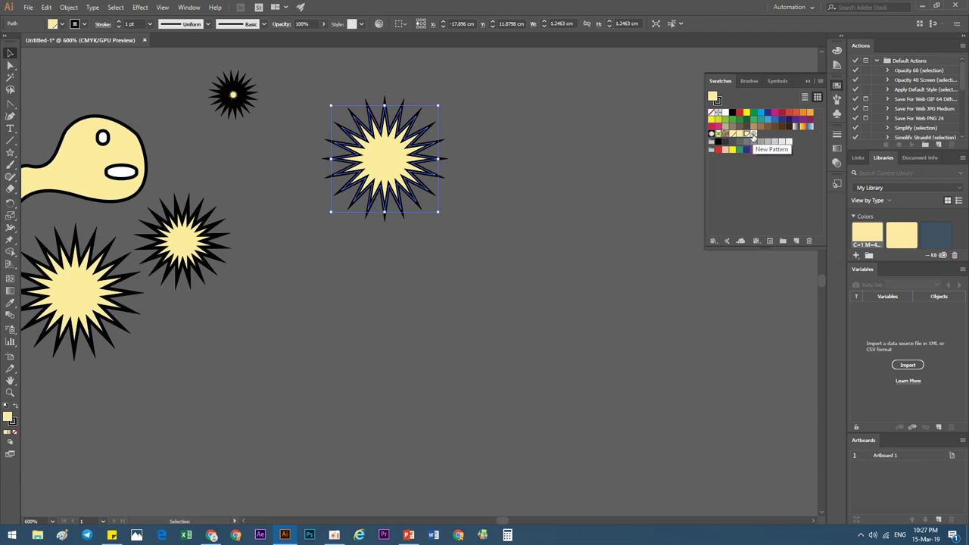
pyautogui.click(10, 152)
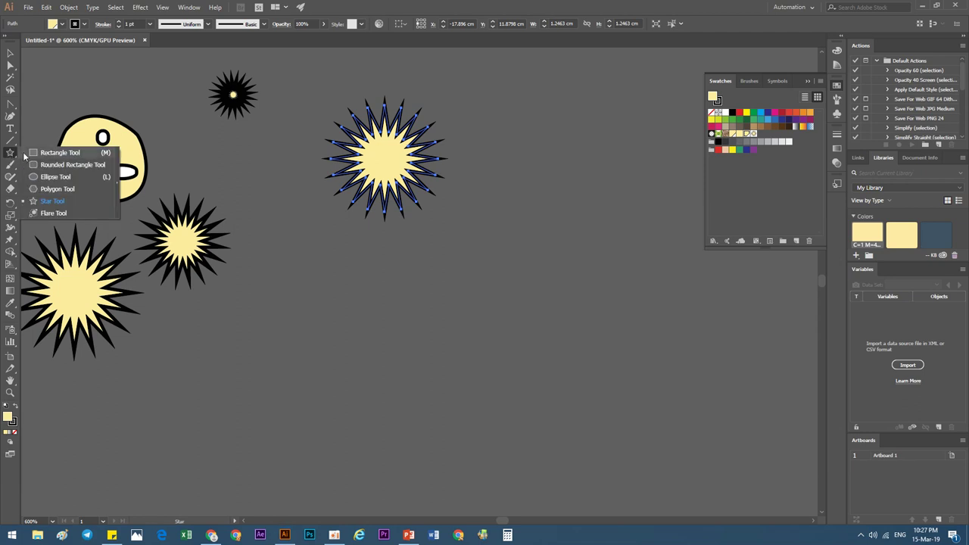
pyautogui.click(33, 154)
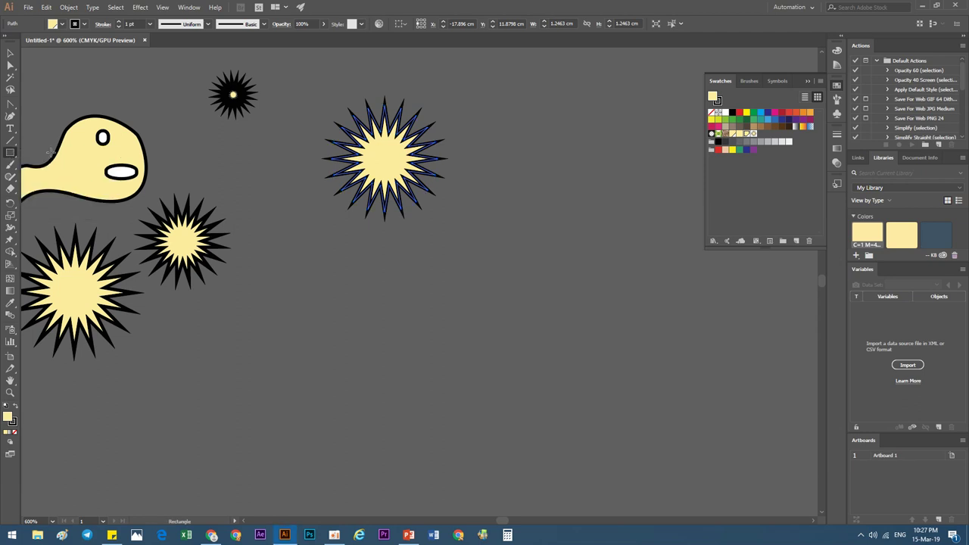
pyautogui.moveTo(281, 256); pyautogui.dragTo(627, 391)
# Reduce the square's height to about 2.53 cm and fill it with the star pattern.
pyautogui.click(10, 53)
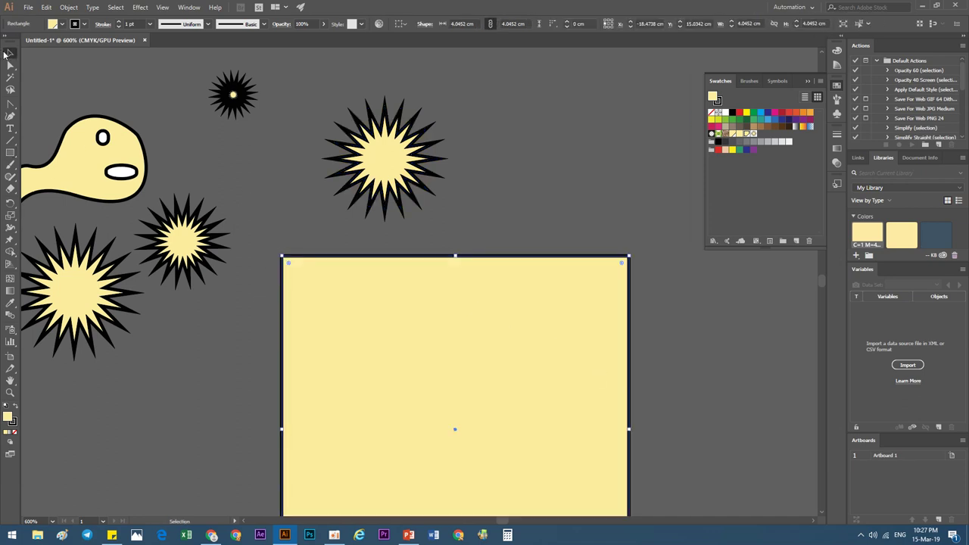
pyautogui.scroll(-3, 324, 236)
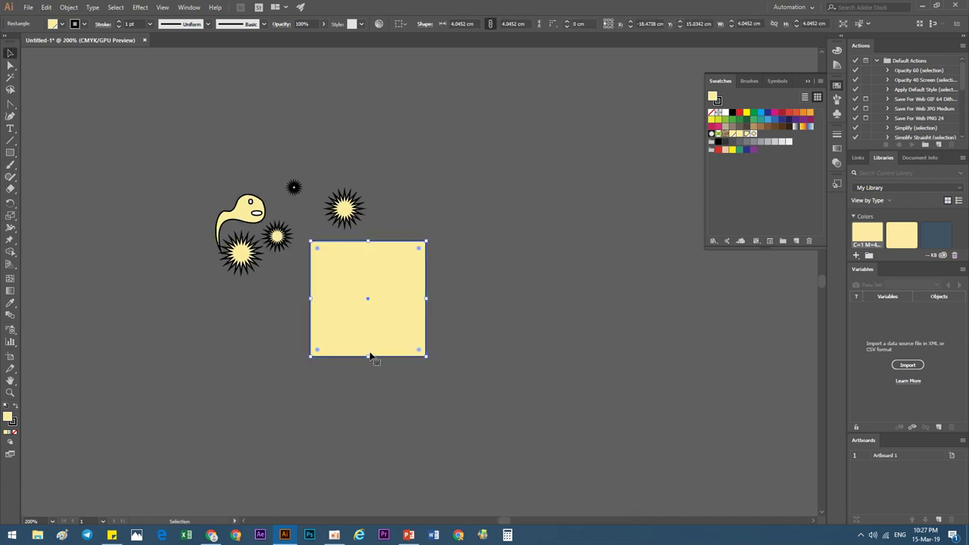
pyautogui.moveTo(369, 356); pyautogui.dragTo(368, 312)
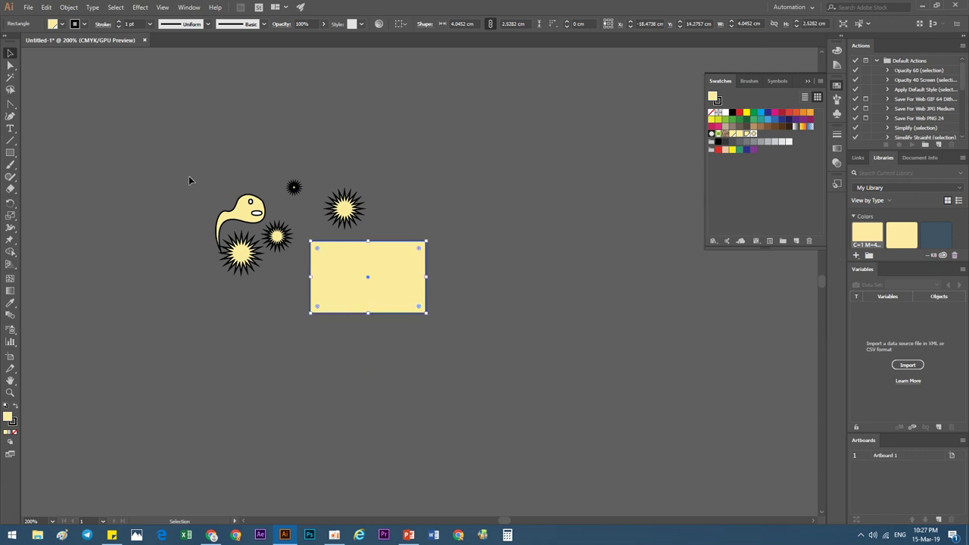
pyautogui.click(61, 25)
pyautogui.click(68, 62)
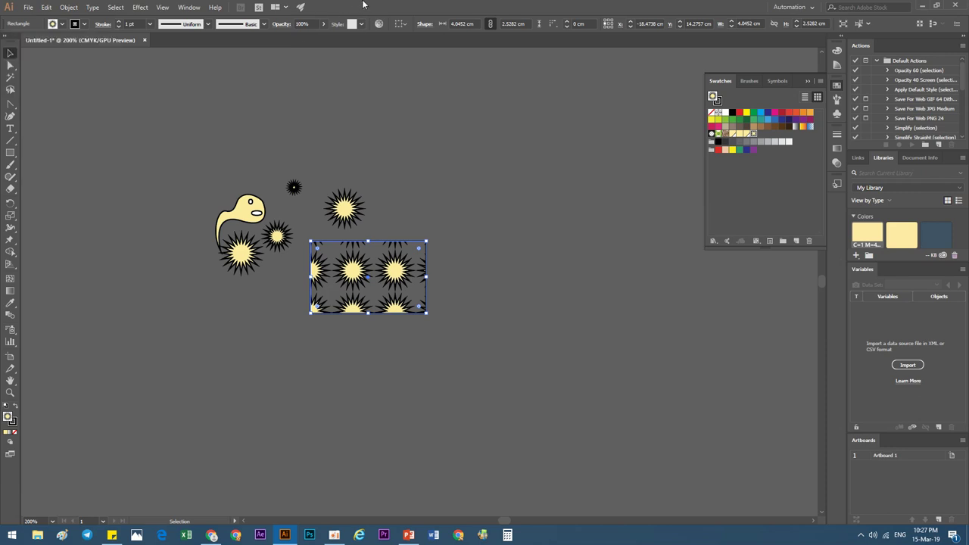
# Edit the star pattern, setting overlap to right and bottom in front, and try both brick tile types before choosing Hex by Column.
pyautogui.doubleClick(752, 135)
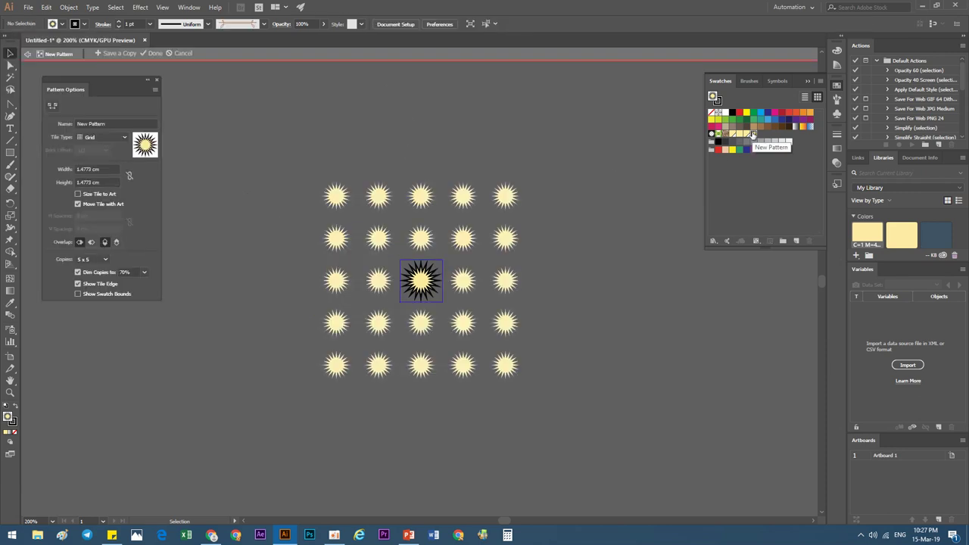
pyautogui.click(92, 242)
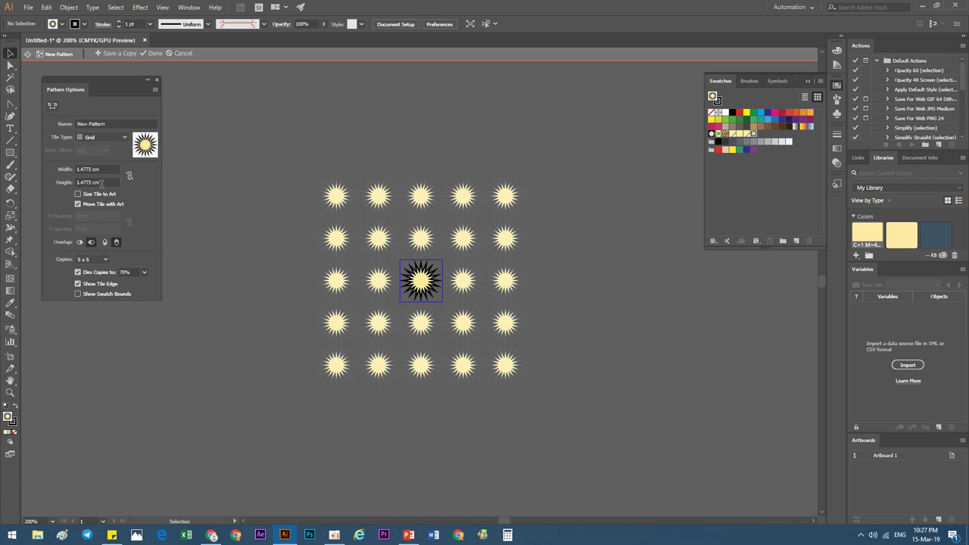
pyautogui.click(106, 137)
pyautogui.click(103, 160)
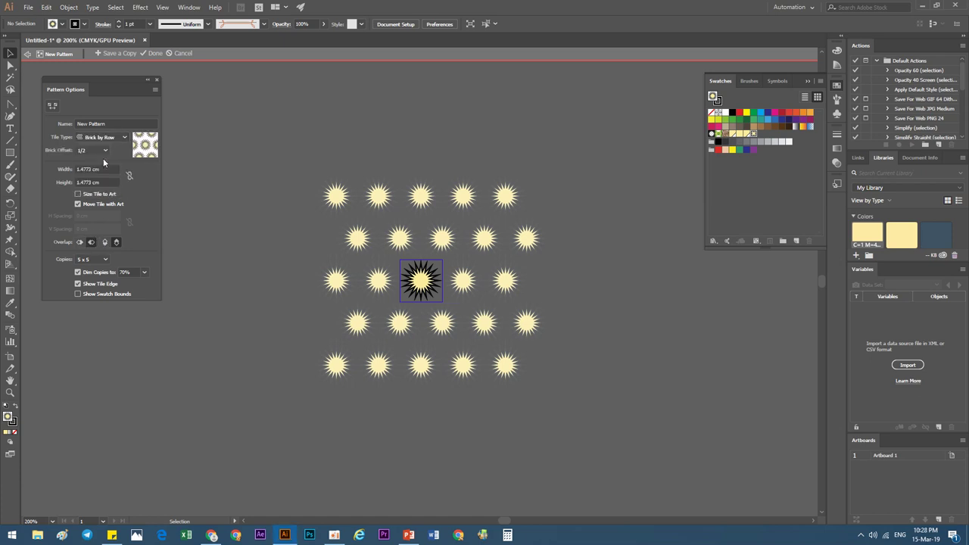
pyautogui.click(103, 137)
pyautogui.click(106, 169)
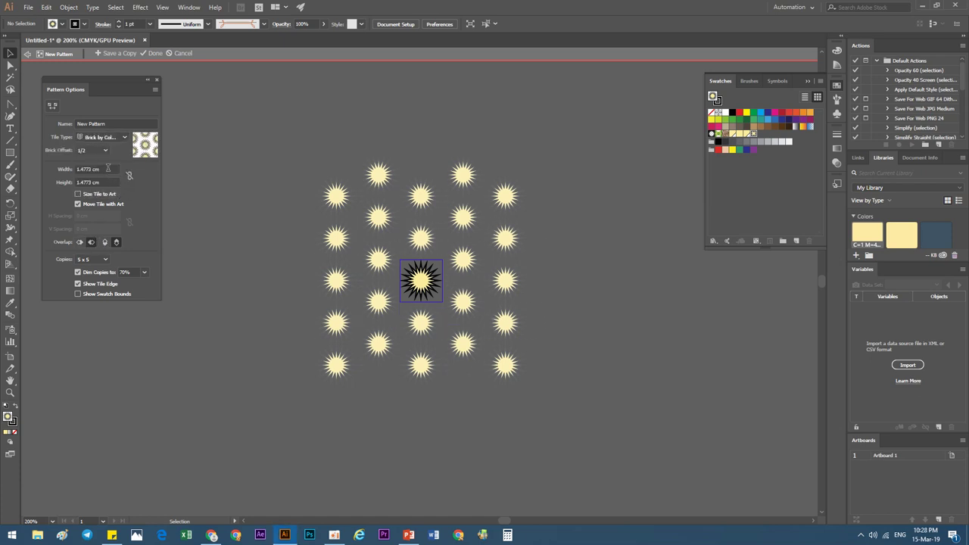
pyautogui.click(109, 138)
pyautogui.click(100, 181)
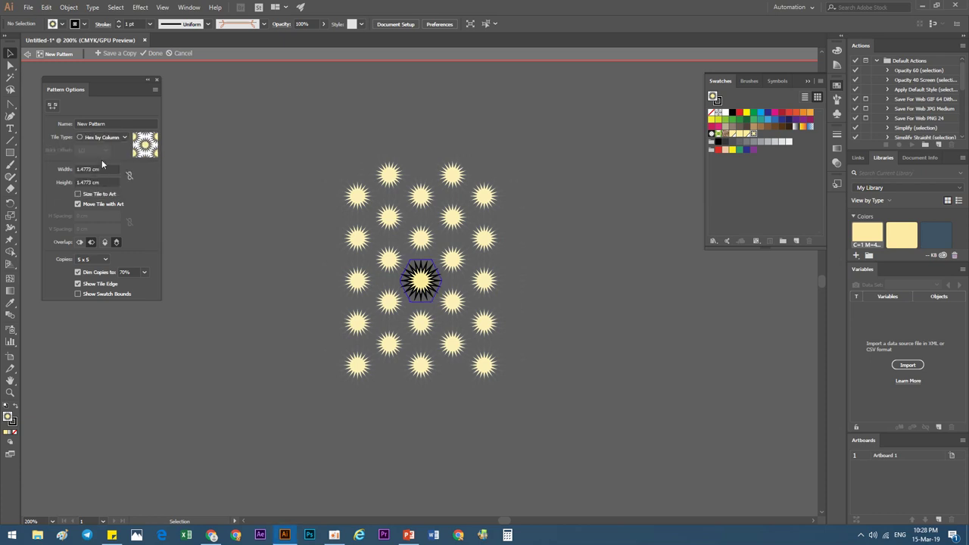
# Rename the star pattern as tt.
pyautogui.click(108, 124)
pyautogui.moveTo(108, 123); pyautogui.dragTo(67, 128)
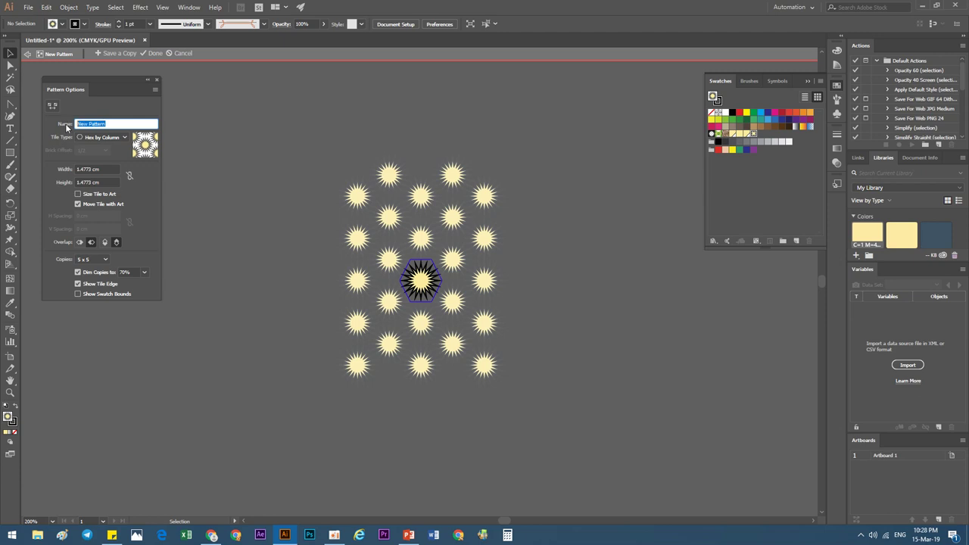
pyautogui.write('s')
# Size the pattern tile to the art and set its horizontal spacing to -0.3 cm and vertical spacing to -0.5 cm.
pyautogui.click(77, 194)
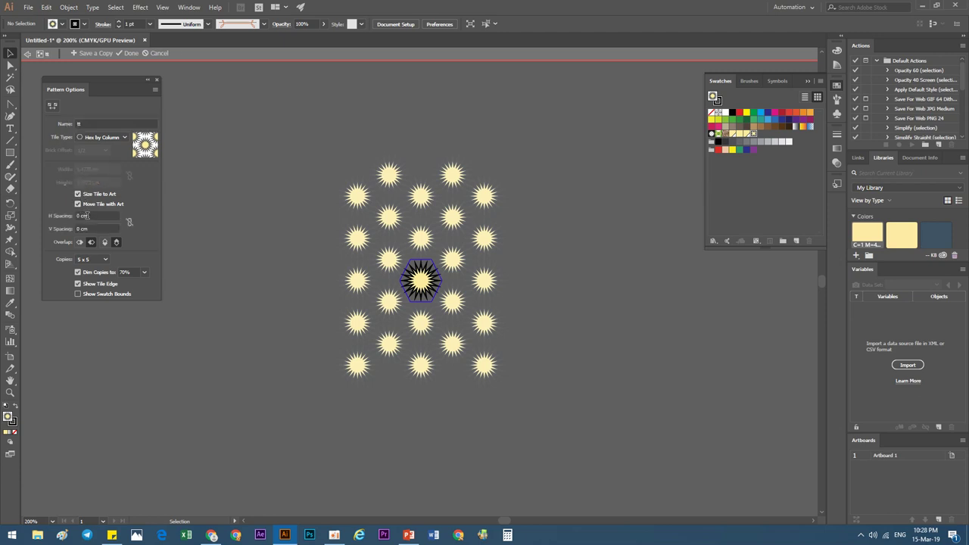
pyautogui.click(87, 216)
pyautogui.press('Down')
pyautogui.press('Down')
pyautogui.press('Down')
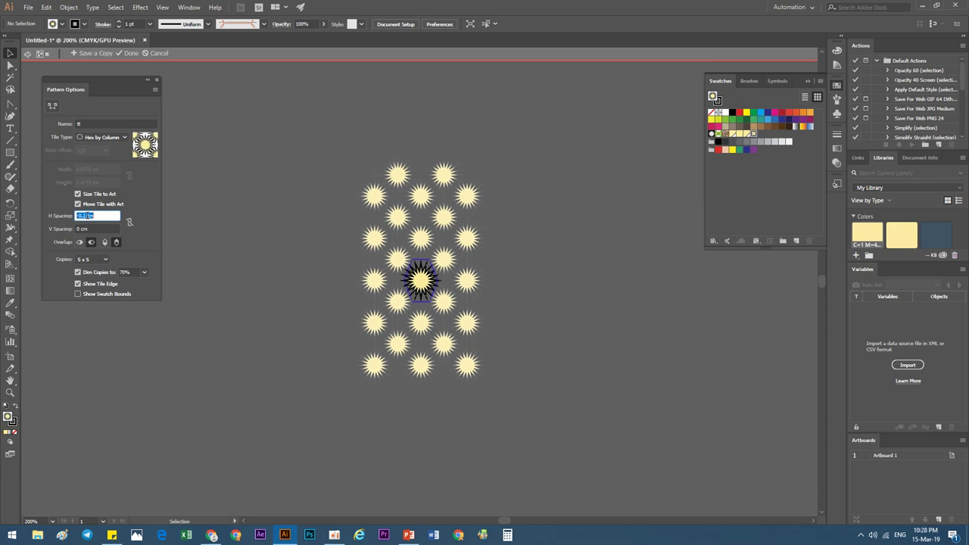
pyautogui.click(92, 228)
pyautogui.press('Down')
pyautogui.press('Down')
pyautogui.press('Down')
pyautogui.press('Down')
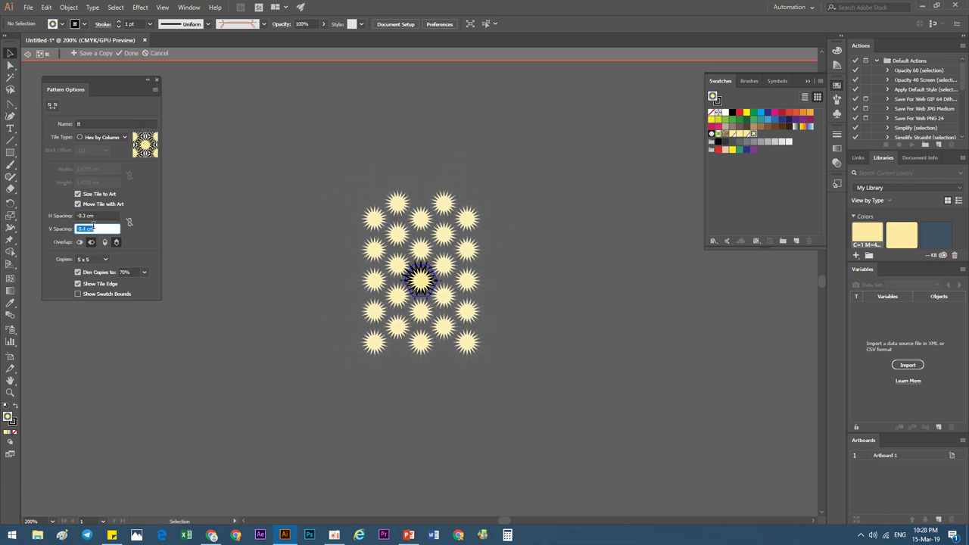
pyautogui.press('Down')
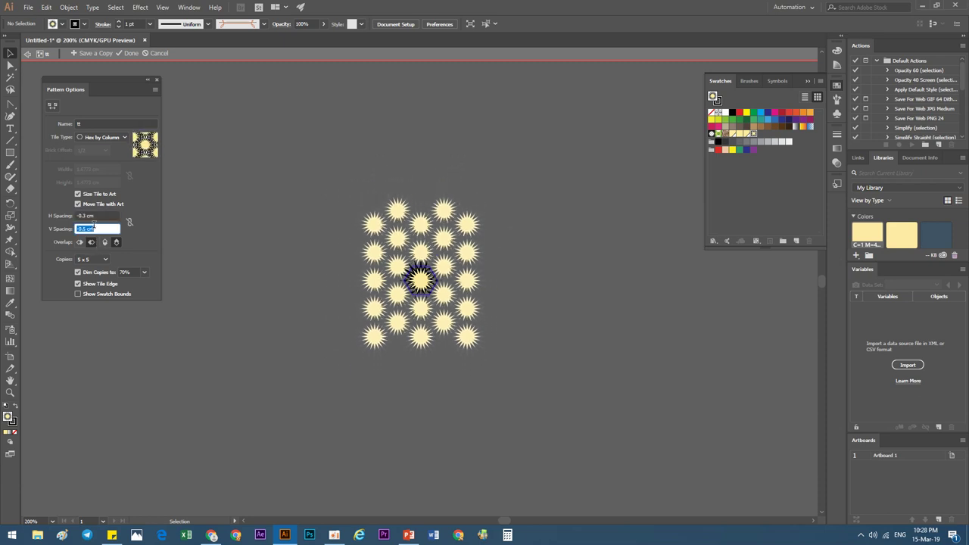
# Save a copy of the edited star pattern as tt1 and finish editing the original.
pyautogui.click(443, 11)
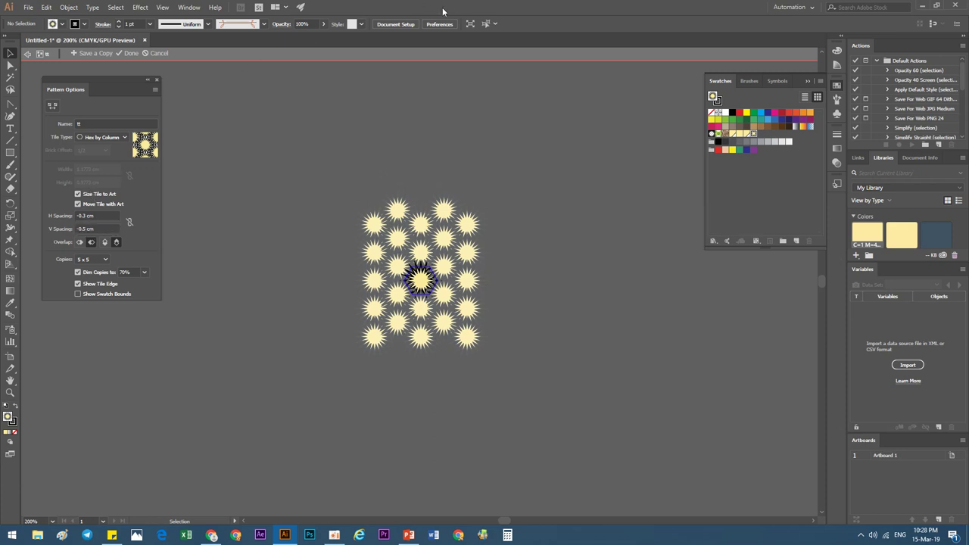
pyautogui.click(100, 53)
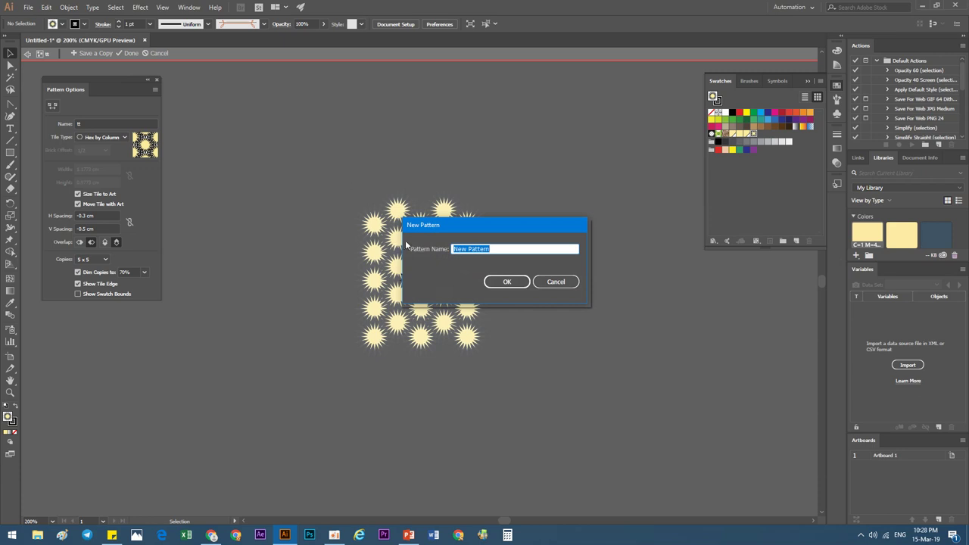
pyautogui.write('tt1')
pyautogui.press('Return')
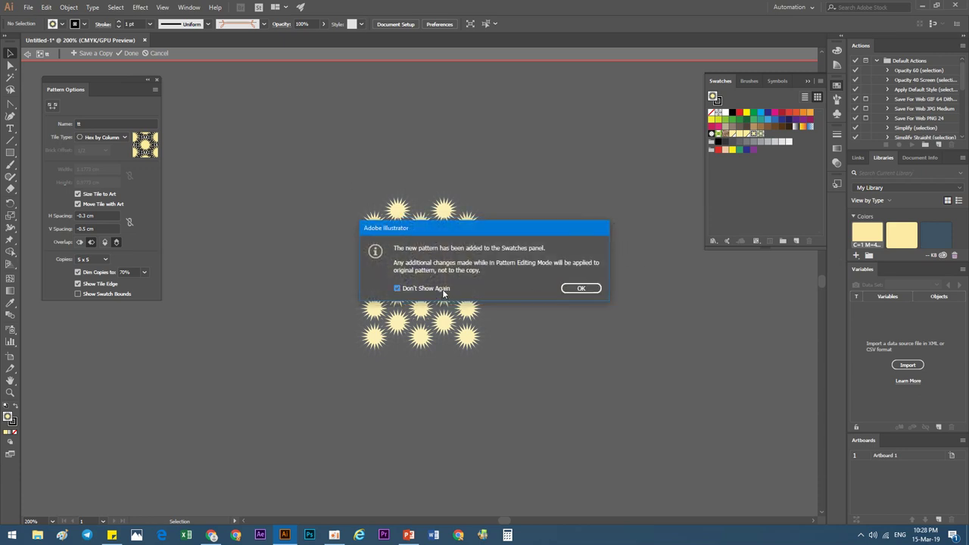
pyautogui.click(560, 292)
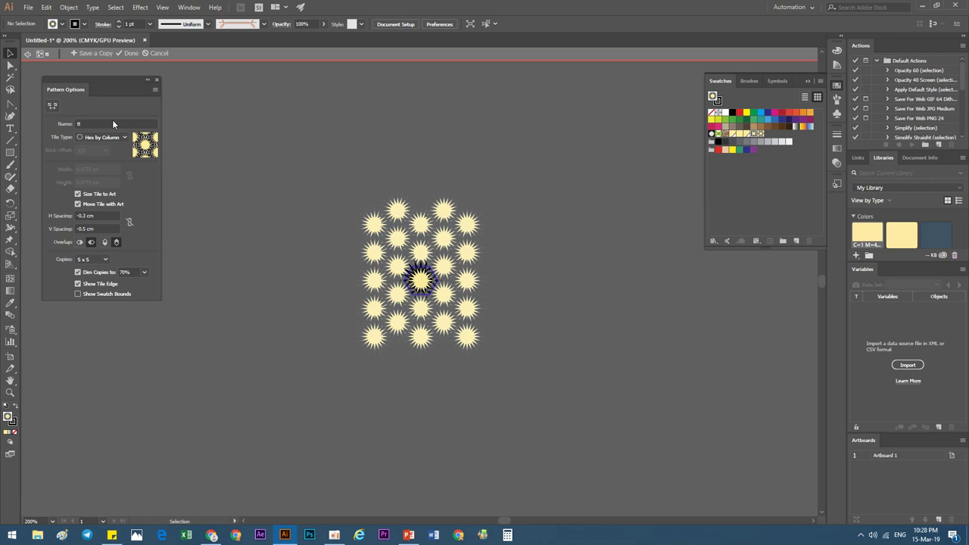
pyautogui.click(128, 53)
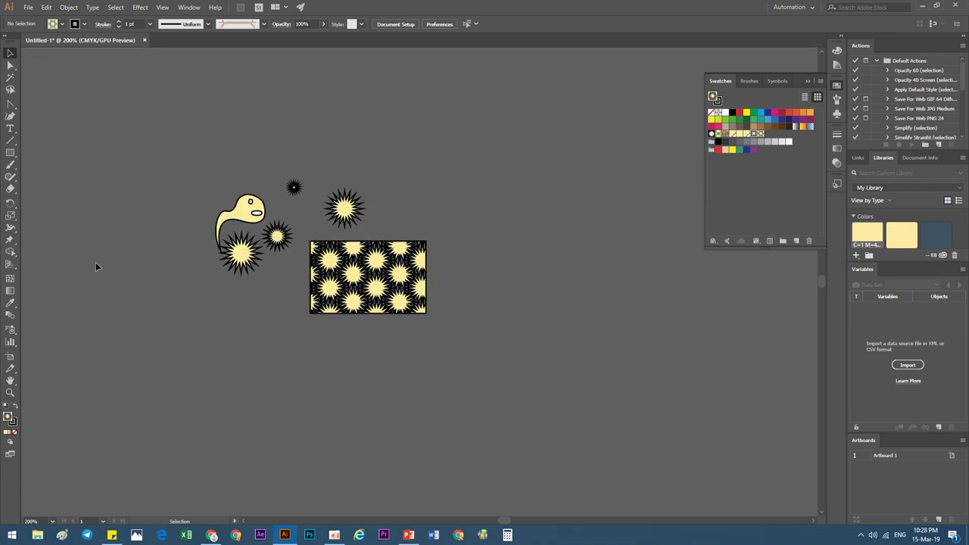
# Select the patterned rectangle and open the tt1 pattern swatch for editing.
pyautogui.click(349, 301)
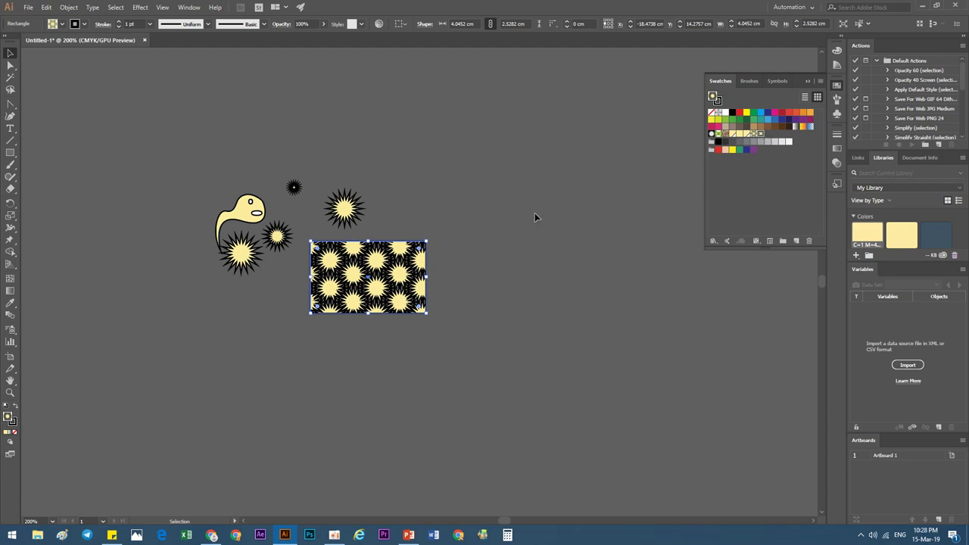
pyautogui.scroll(3, 353, 324)
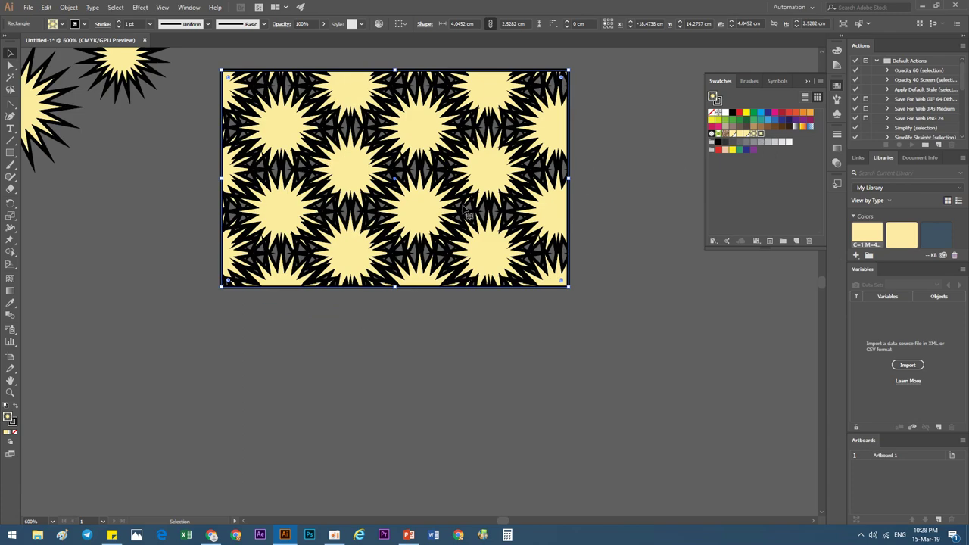
pyautogui.doubleClick(760, 134)
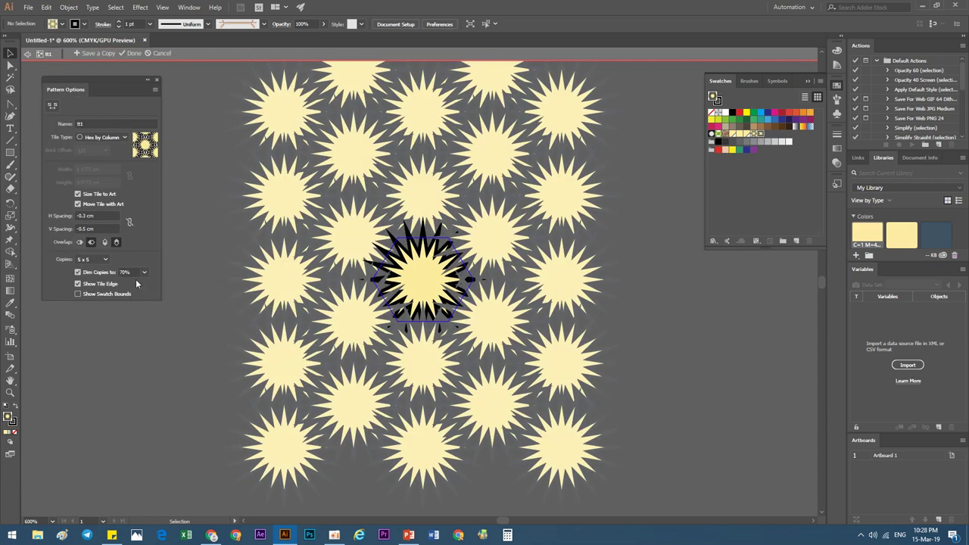
# Preview the tt1 pattern with 1 x 1 and 7 x 3 copies, and return to 5 x 5.
pyautogui.click(92, 258)
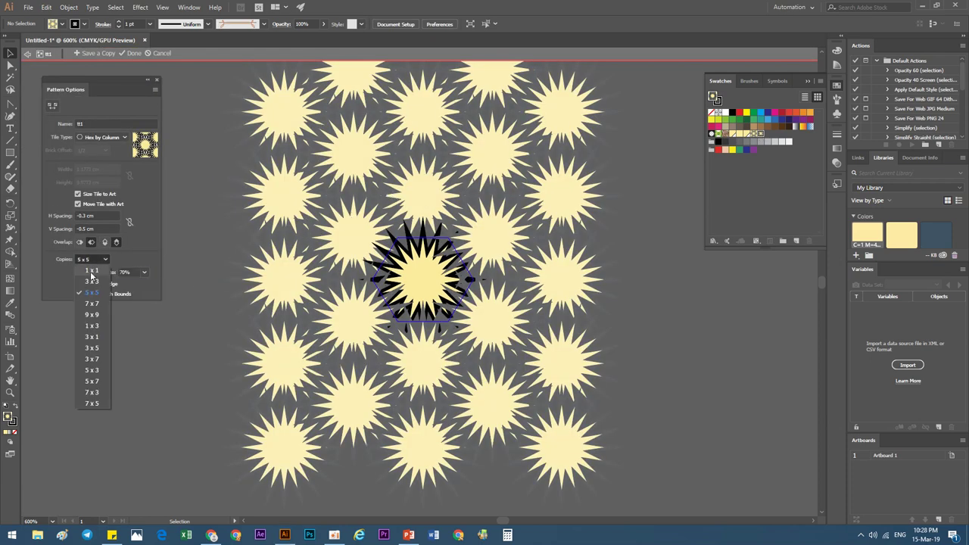
pyautogui.click(92, 271)
pyautogui.click(92, 258)
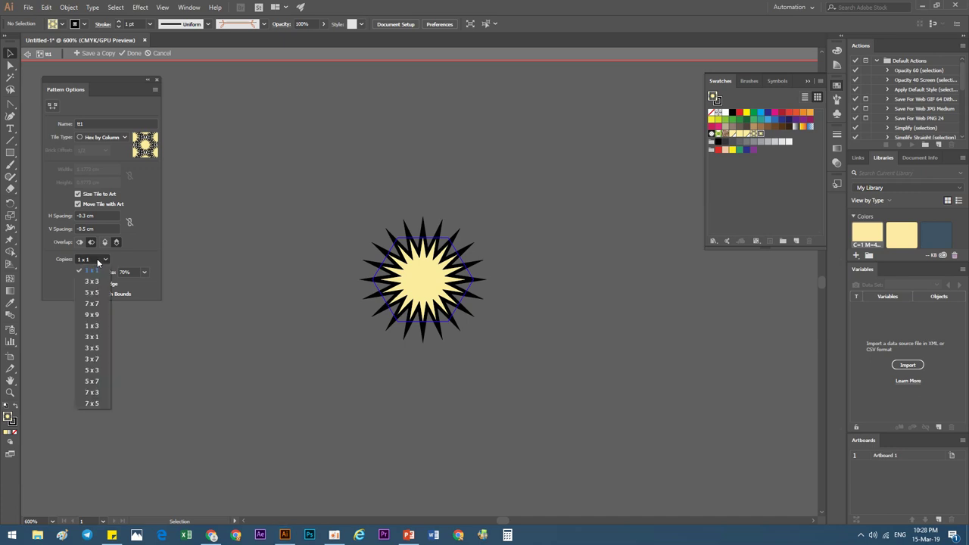
pyautogui.click(94, 393)
pyautogui.scroll(-3, 297, 250)
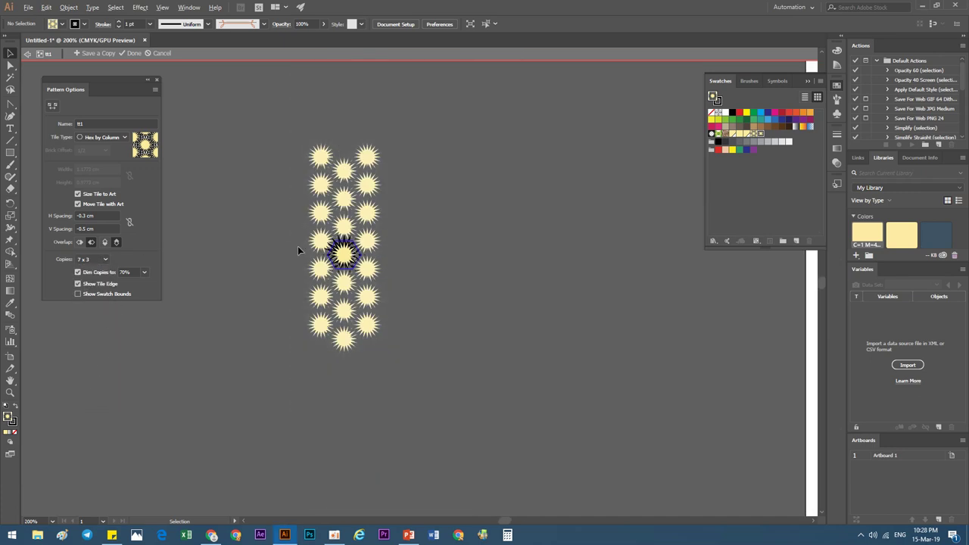
pyautogui.click(99, 259)
pyautogui.click(95, 292)
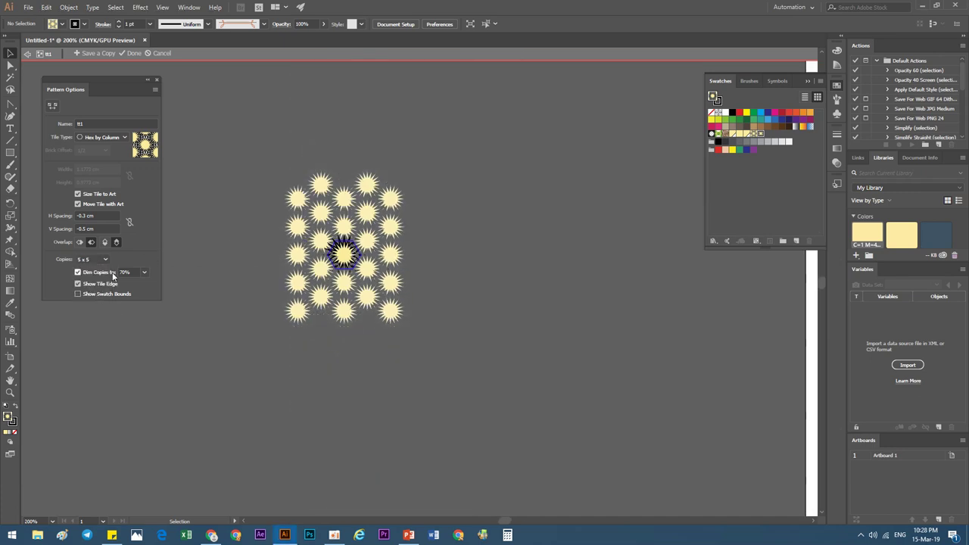
# Try dimming the pattern copies to 0% and 18%, and restore the dimming to 70%.
pyautogui.click(144, 272)
pyautogui.click(146, 288)
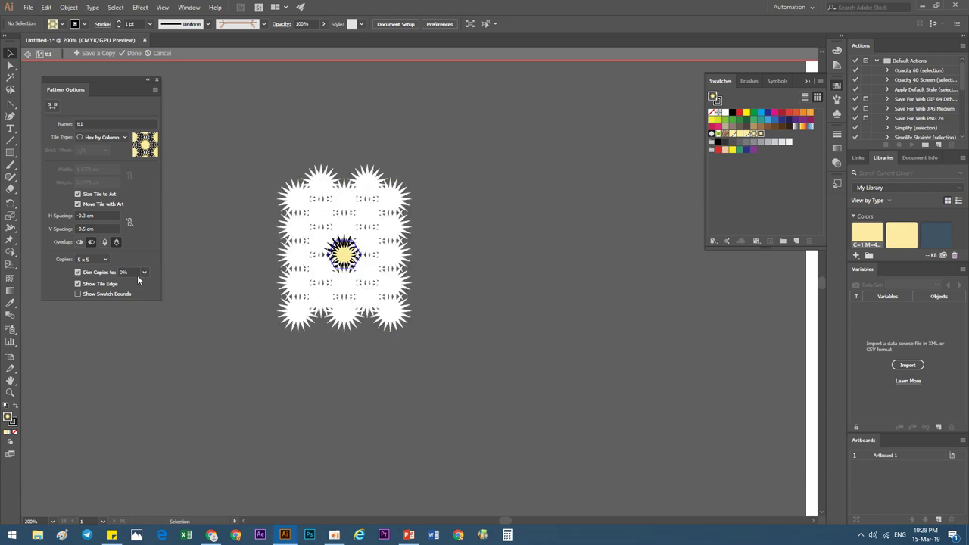
pyautogui.click(144, 273)
pyautogui.click(150, 301)
pyautogui.click(138, 271)
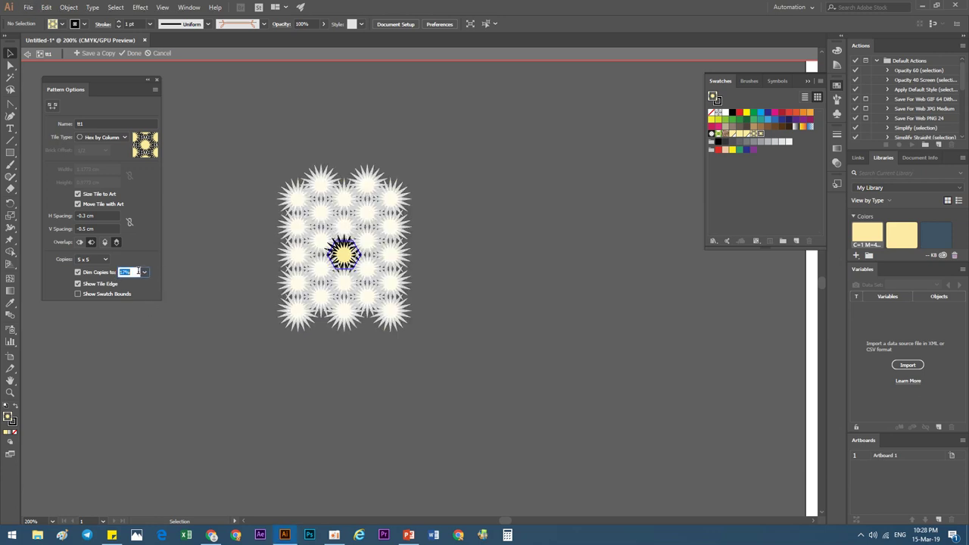
pyautogui.press('Down')
pyautogui.press('Down')
pyautogui.click(144, 272)
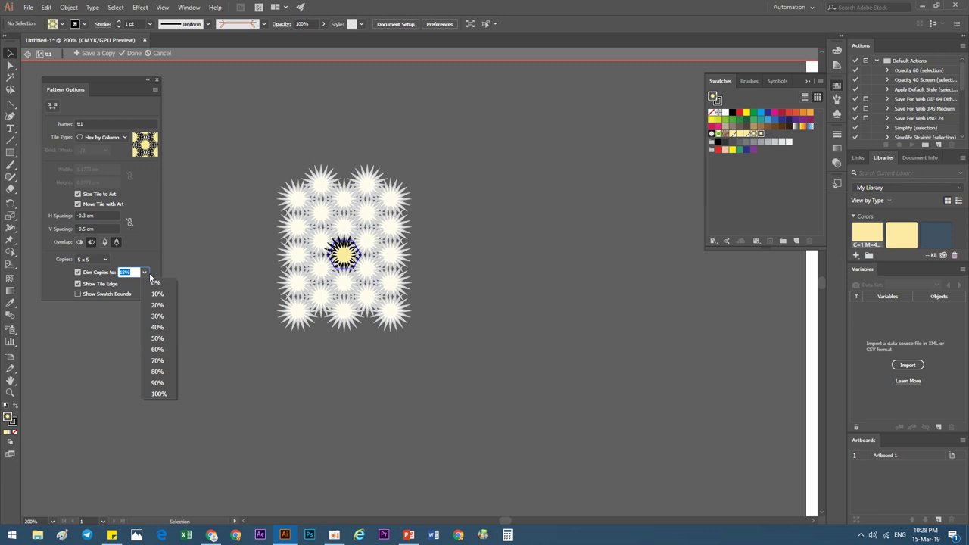
pyautogui.click(156, 360)
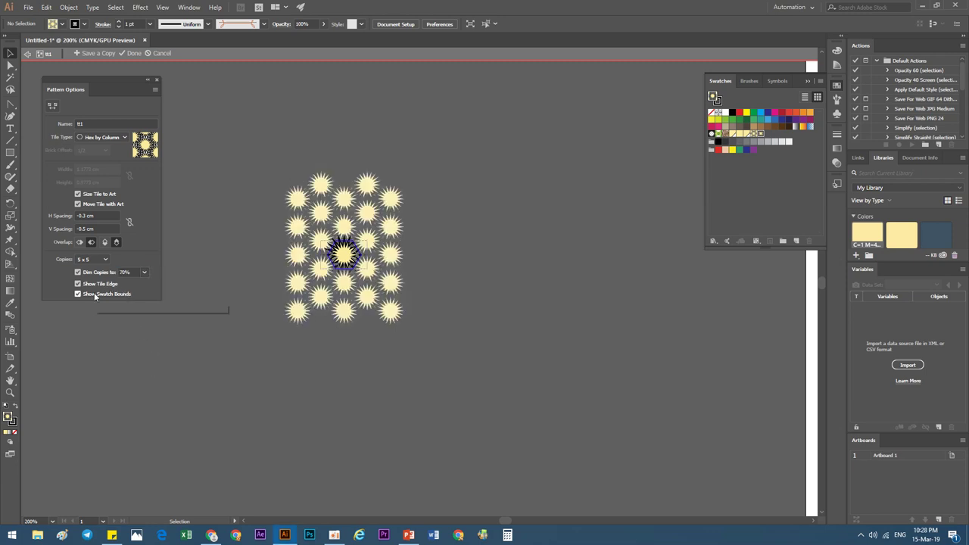
# Show the swatch bounds and set the tt1 pattern's horizontal spacing to 0.2 cm, completing the pattern edit.
pyautogui.click(94, 293)
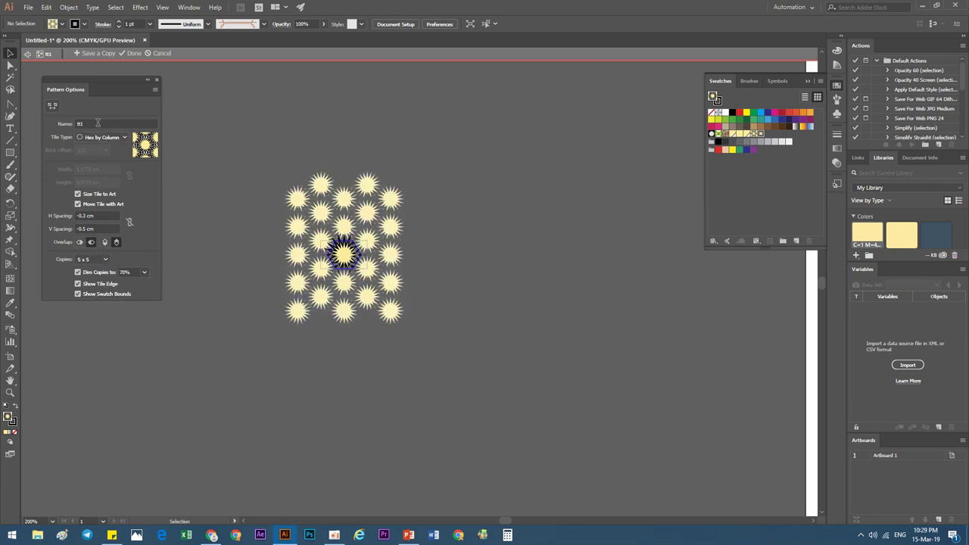
pyautogui.click(84, 215)
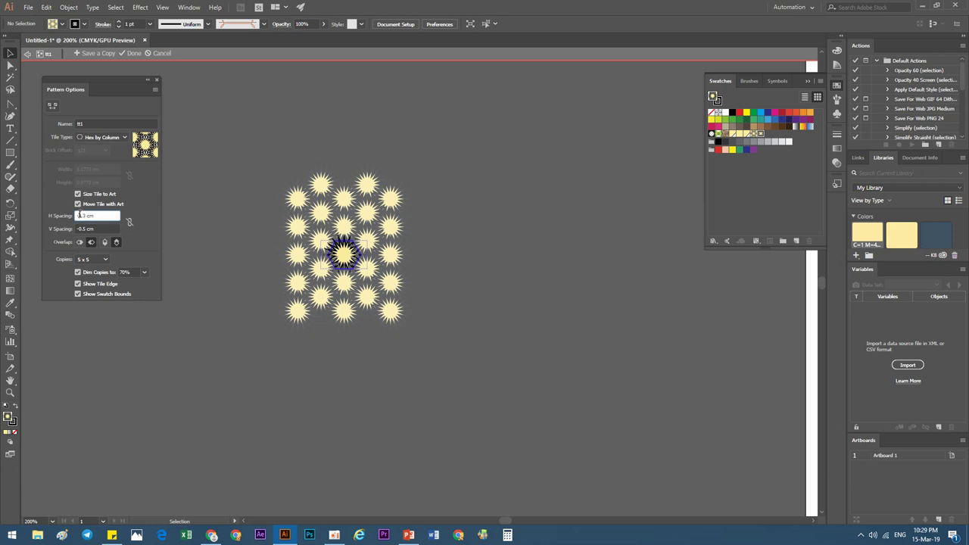
pyautogui.press('Up')
pyautogui.press('Up')
pyautogui.press('Up')
pyautogui.press('Up')
pyautogui.press('Up')
pyautogui.press('Up')
pyautogui.press('Up')
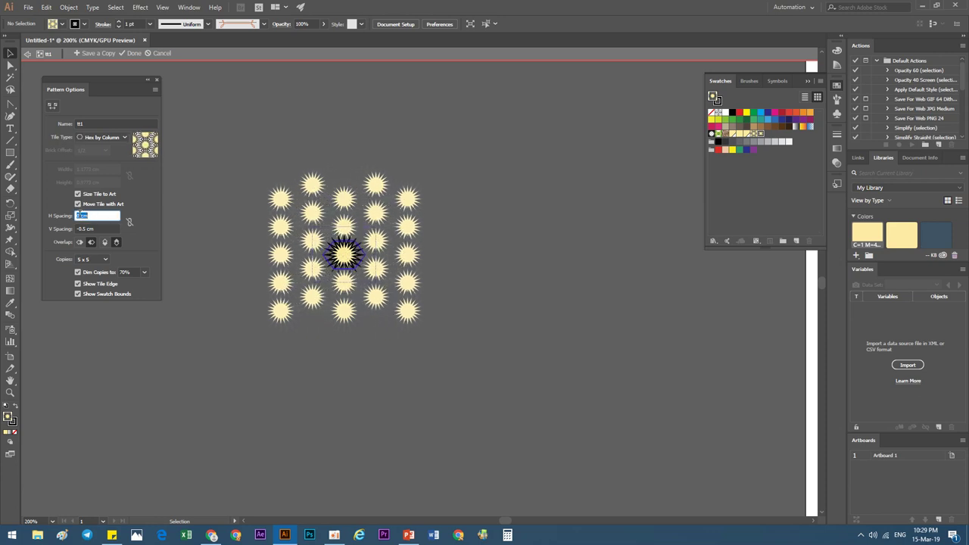
pyautogui.press('Down')
pyautogui.press('Down')
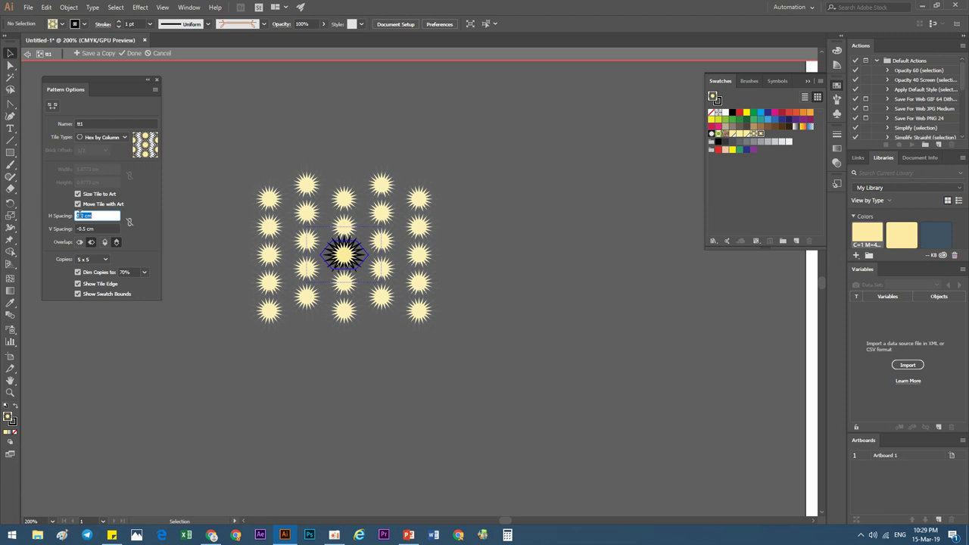
pyautogui.click(11, 66)
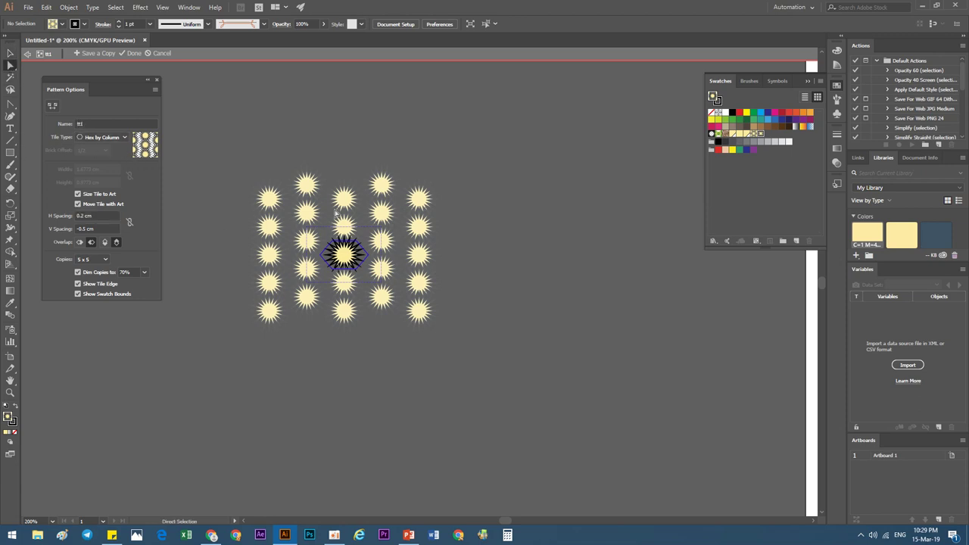
pyautogui.click(134, 53)
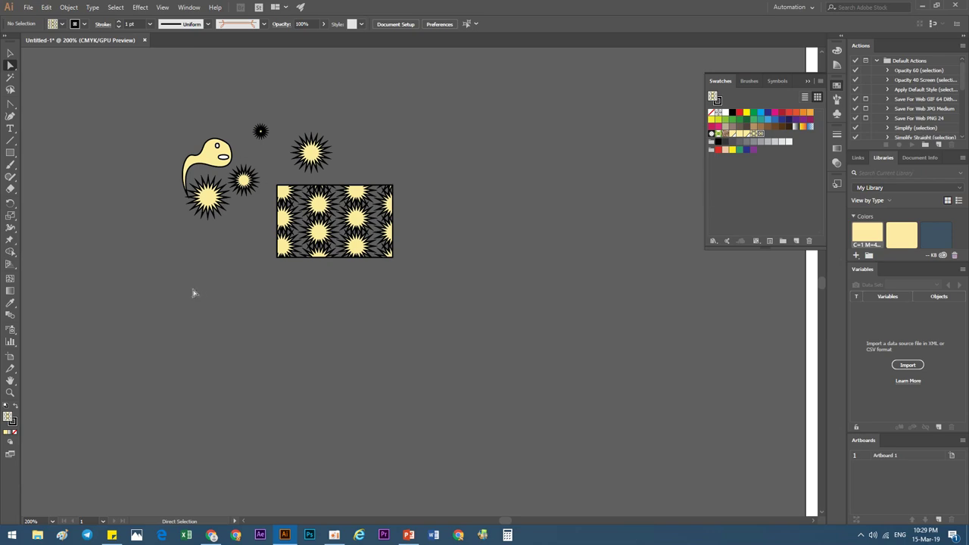
# Delete the rectangle filled with the tt1 star pattern.
pyautogui.scroll(3, 333, 220)
pyautogui.scroll(-1, 333, 220)
pyautogui.scroll(-2, 333, 219)
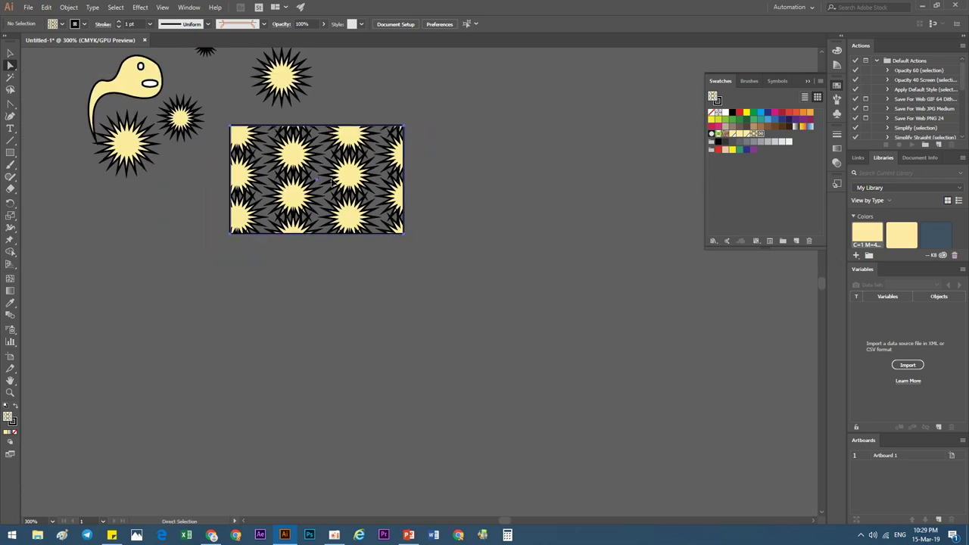
pyautogui.moveTo(337, 236); pyautogui.dragTo(256, 291)
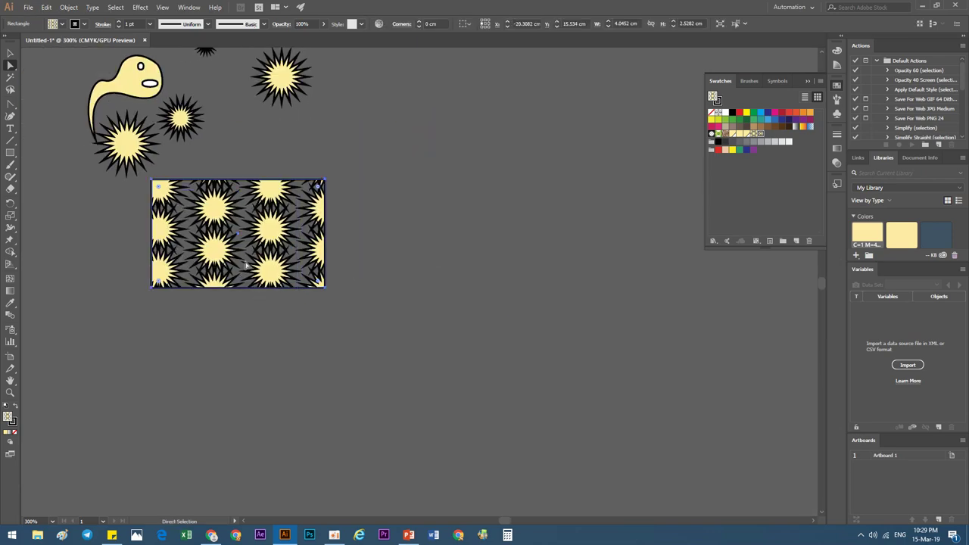
pyautogui.press('Delete')
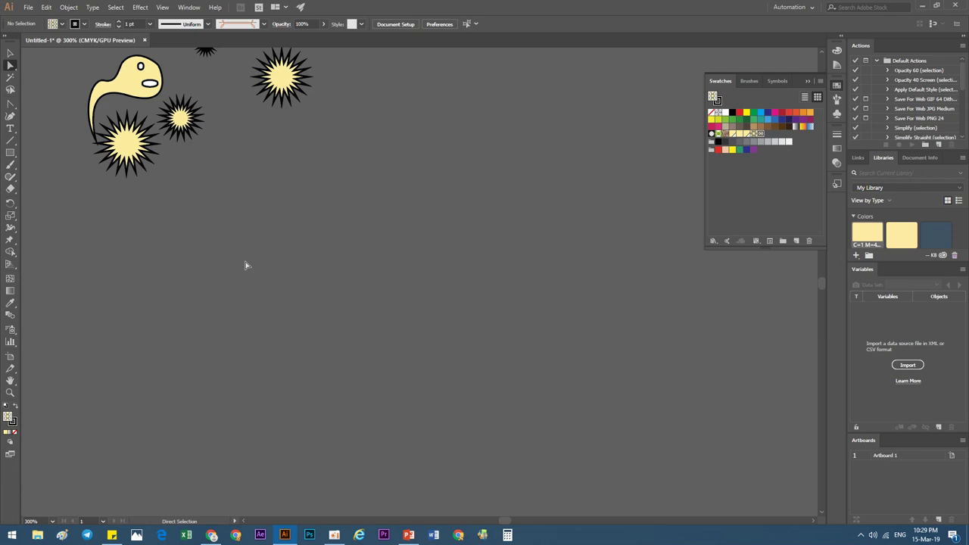
# Consult the Master Clipping Masks tip on the PowerPoint slide and return to Illustrator.
pyautogui.click(408, 534)
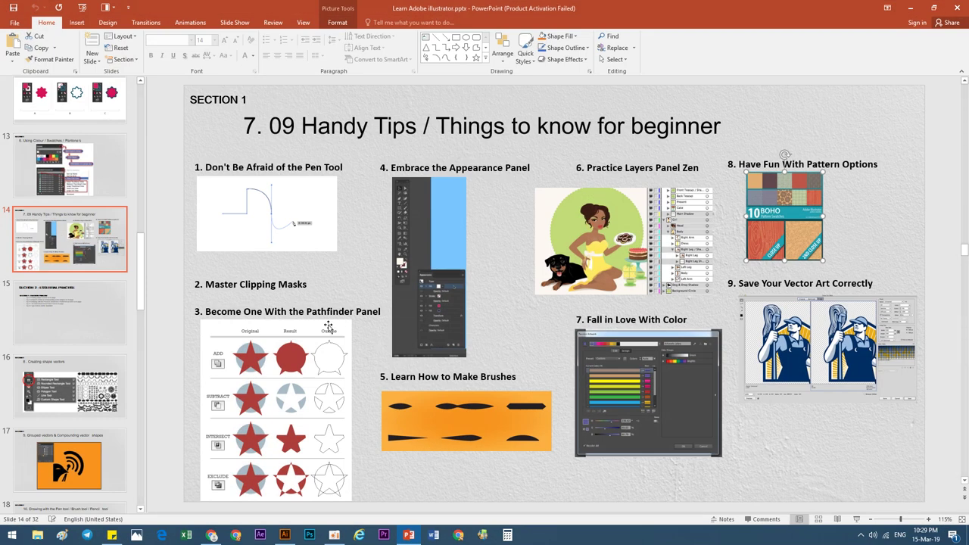
pyautogui.click(222, 284)
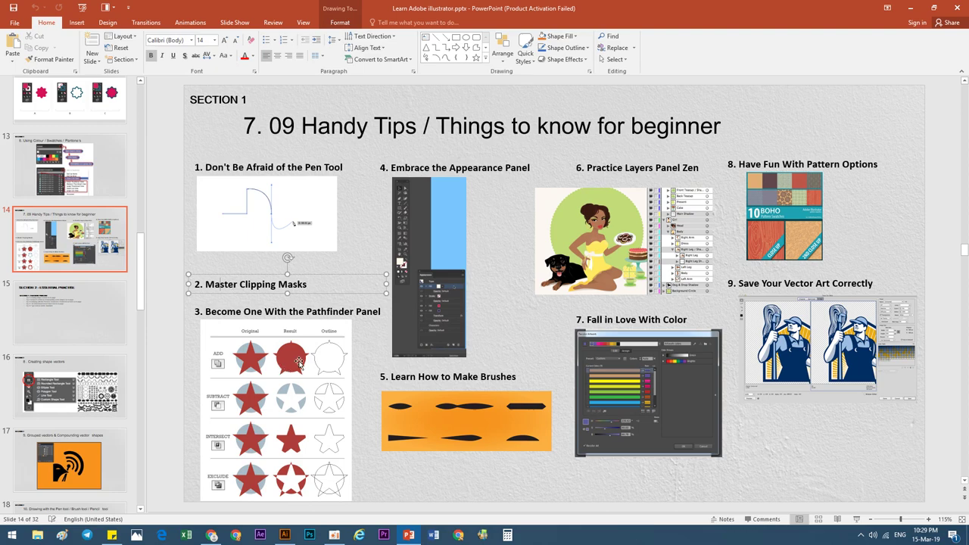
pyautogui.click(285, 534)
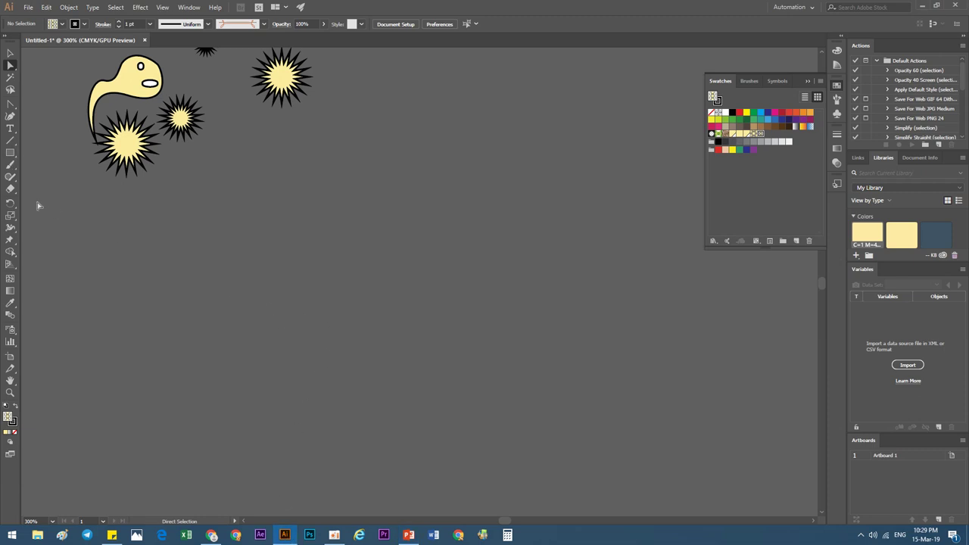
# Place King Mother.jpg from the Cambodia folder on DATADRIVE1 (D:) into the Illustrator document.
pyautogui.click(47, 534)
pyautogui.doubleClick(456, 284)
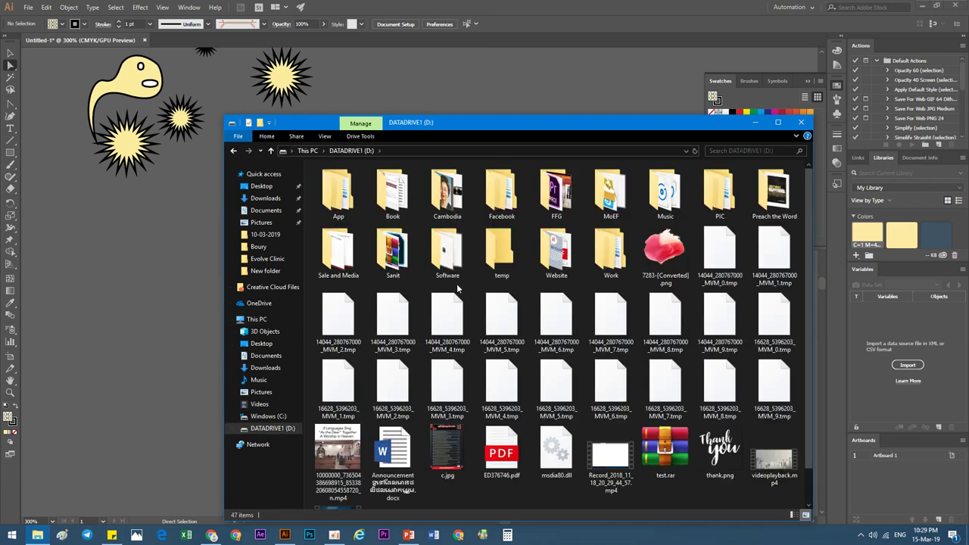
pyautogui.doubleClick(446, 191)
pyautogui.moveTo(394, 191); pyautogui.dragTo(131, 261)
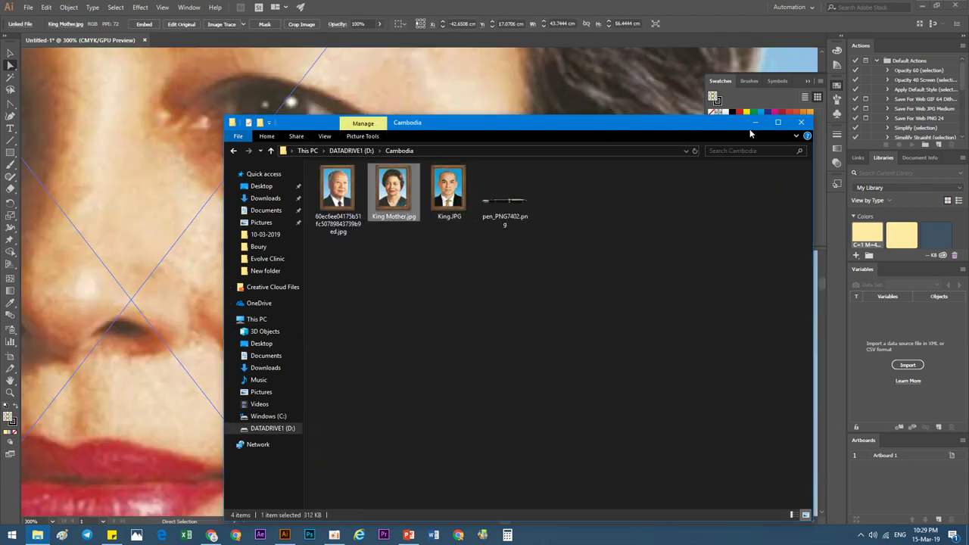
pyautogui.click(754, 122)
# Move the placed portrait image down and scale it proportionally to about 8.21 x 10.59 cm.
pyautogui.hotkey('ctrl', '-')
pyautogui.hotkey('ctrl', '-')
pyautogui.hotkey('ctrl', '-')
pyautogui.hotkey('ctrl', '-')
pyautogui.hotkey('ctrl', '-')
pyautogui.hotkey('ctrl', '-')
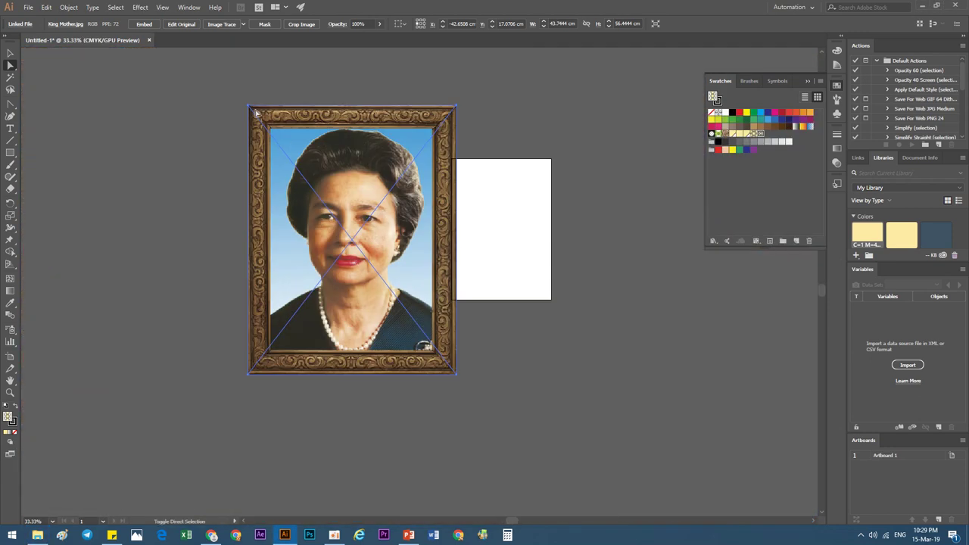
pyautogui.press('v')
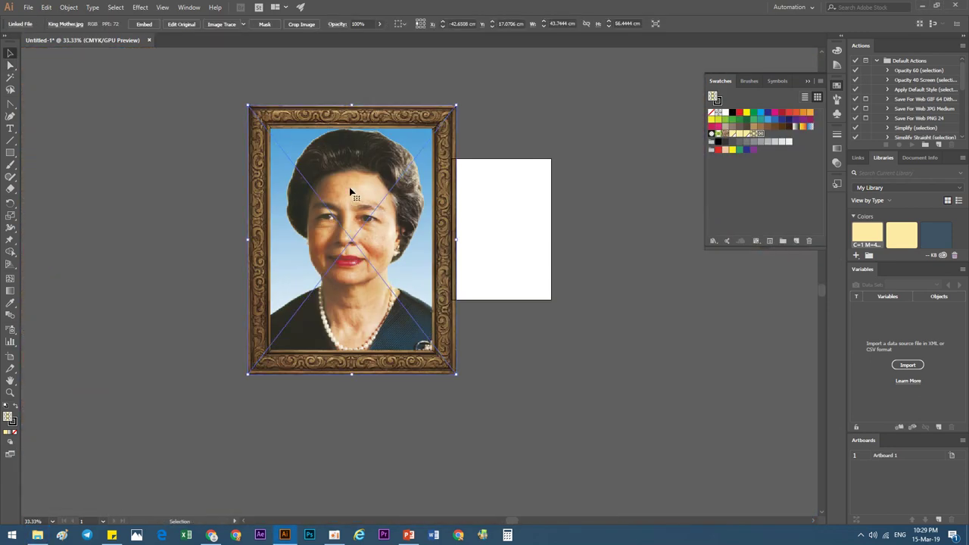
pyautogui.moveTo(350, 191); pyautogui.dragTo(352, 270)
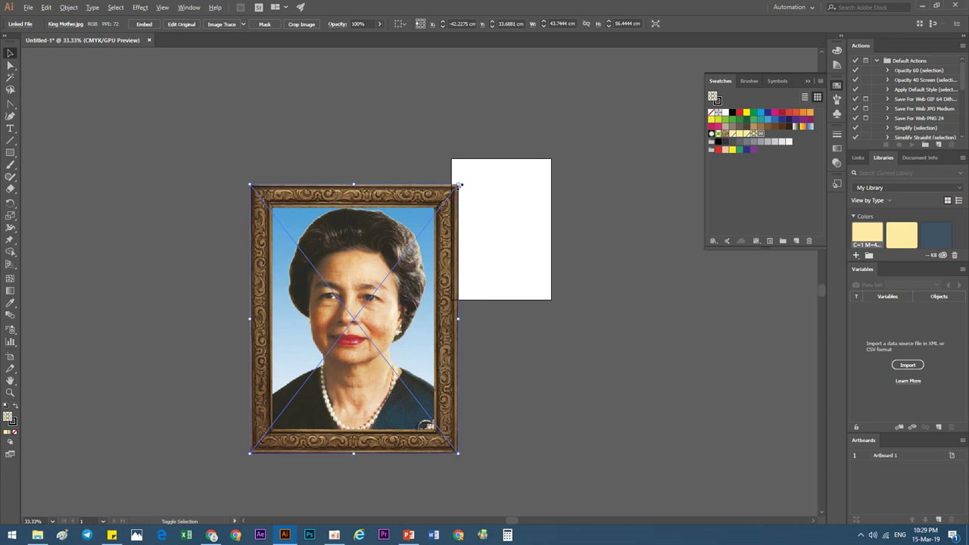
pyautogui.moveTo(458, 185); pyautogui.dragTo(374, 293)
# Embed the linked portrait image in the document.
pyautogui.hotkey('ctrl', '+')
pyautogui.hotkey('ctrl', '+')
pyautogui.hotkey('ctrl', '+')
pyautogui.hotkey('ctrl', '+')
pyautogui.hotkey('ctrl', '+')
pyautogui.scroll(-2, 292, 148)
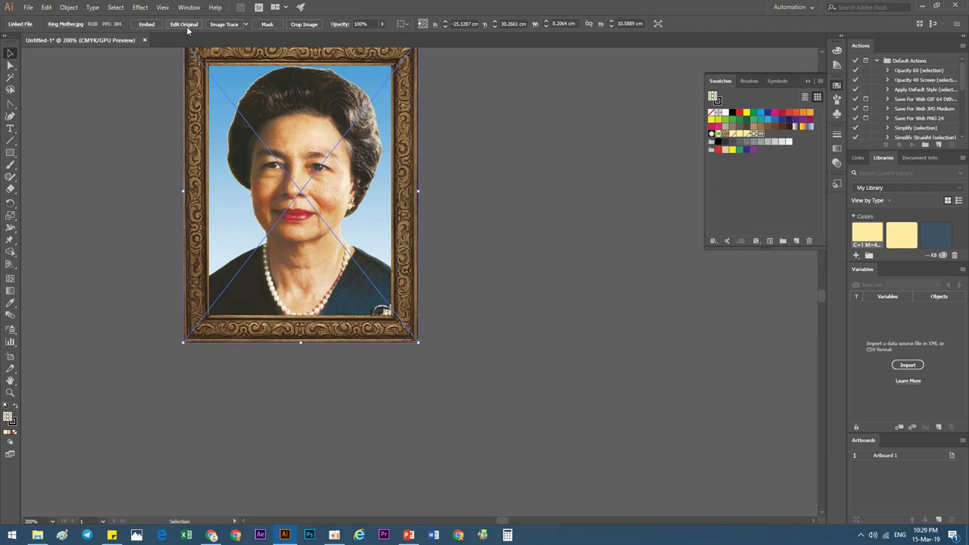
pyautogui.click(246, 24)
pyautogui.click(247, 26)
pyautogui.click(146, 24)
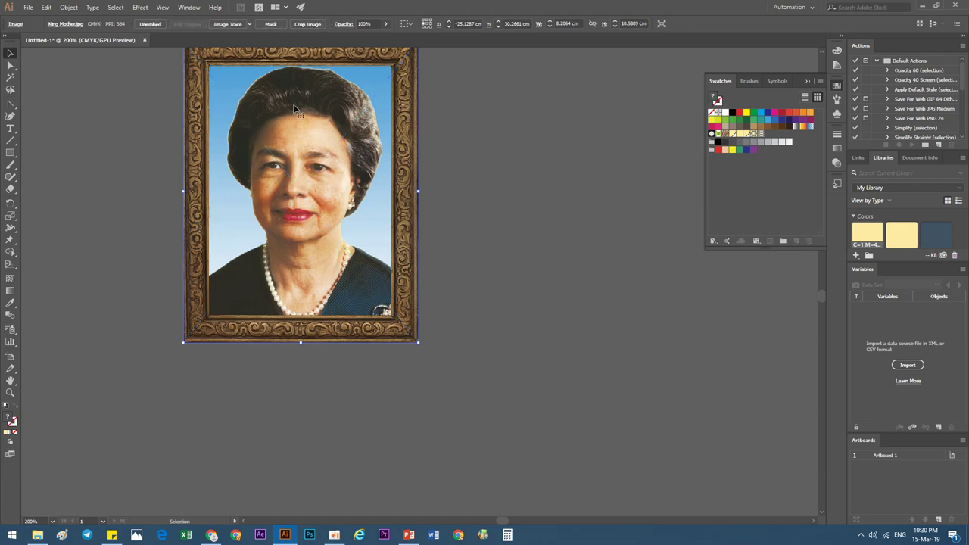
# Move the portrait image to about X -21.39 cm, Y 30.69 cm on the empty canvas.
pyautogui.moveTo(369, 223); pyautogui.dragTo(374, 279)
pyautogui.moveTo(328, 320); pyautogui.dragTo(482, 303)
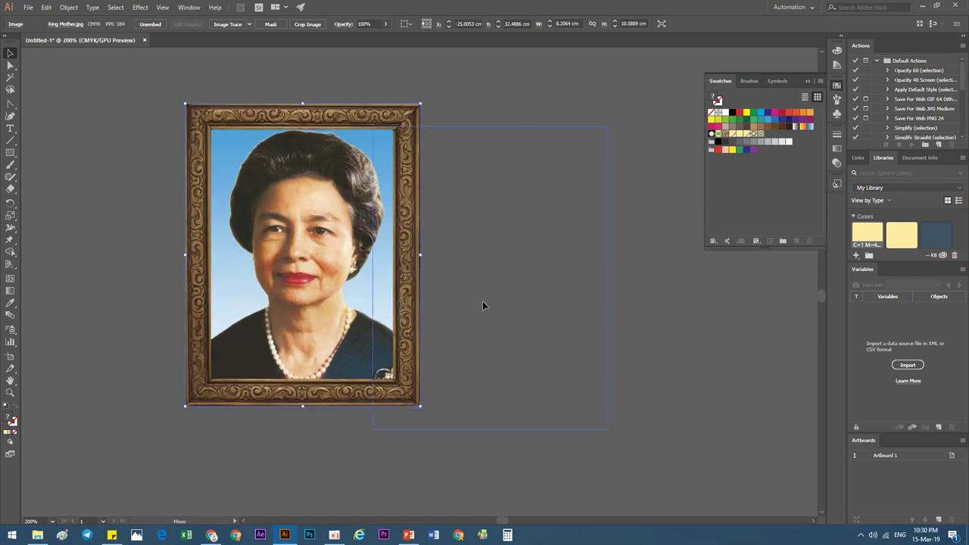
pyautogui.moveTo(411, 231); pyautogui.dragTo(327, 205)
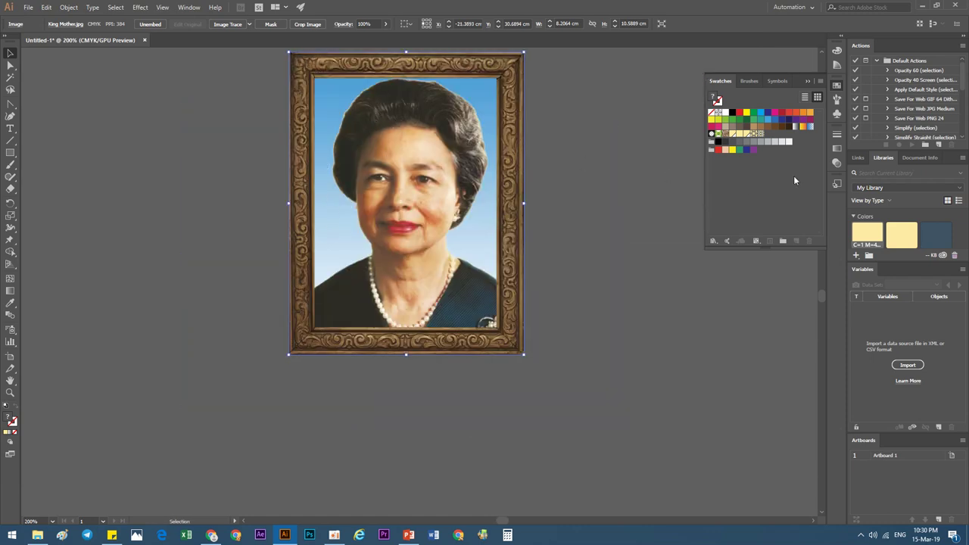
# Show the Transparency settings and review the Master Clipping Masks tip on the PowerPoint slide before returning to Illustrator.
pyautogui.click(836, 148)
pyautogui.click(836, 167)
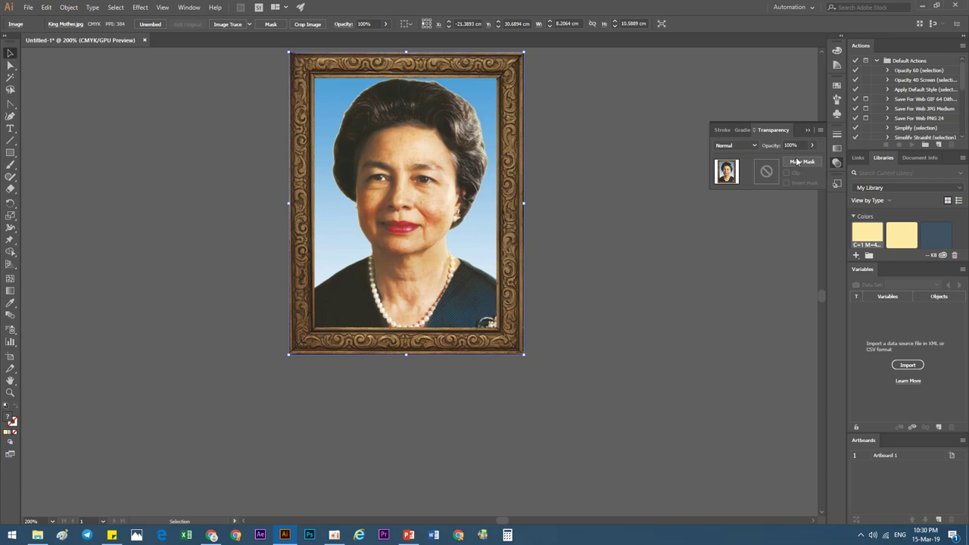
pyautogui.hotkey('alt', 'Tab')
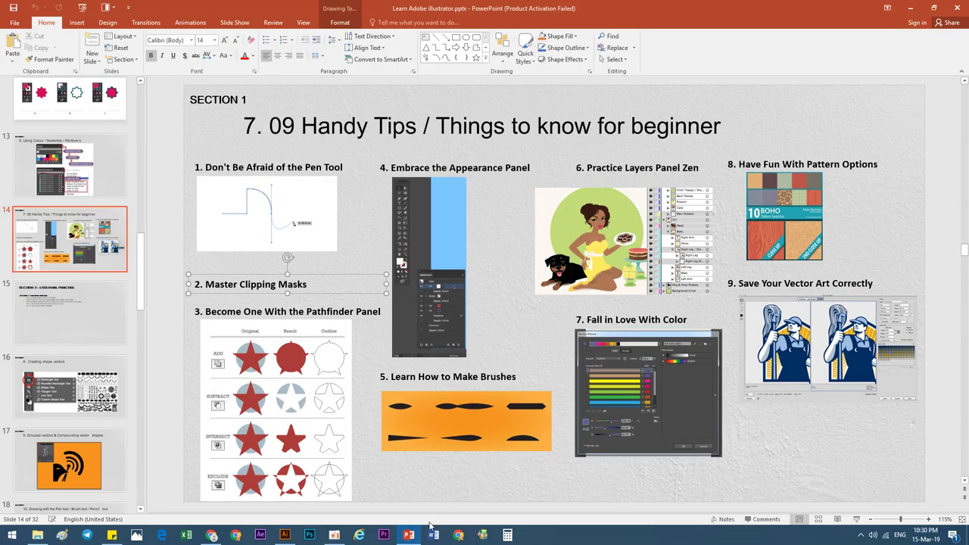
pyautogui.click(408, 535)
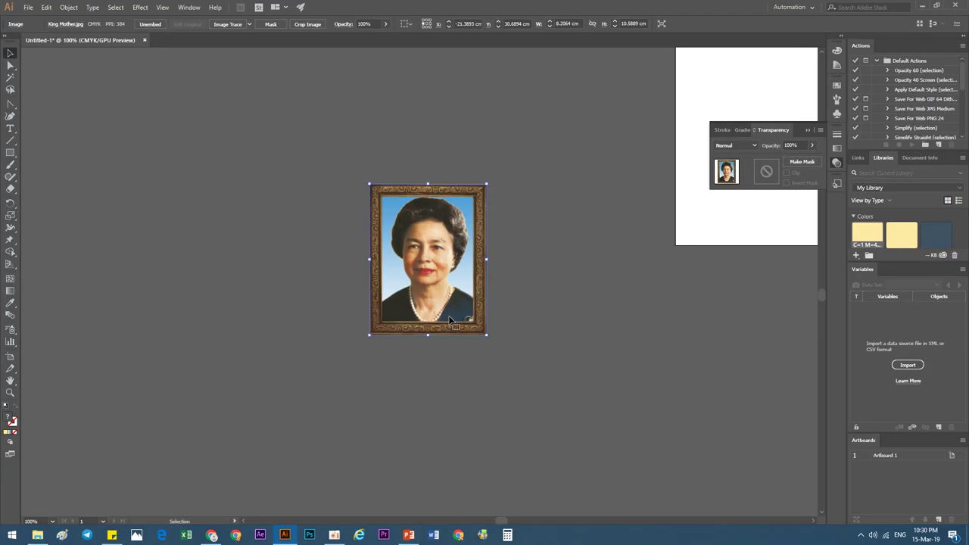
# Draw a rectangle about 6.49 x 8.68 cm over the picture inside the frame and narrow it to about 6.41 cm.
pyautogui.scroll(1, 406, 260)
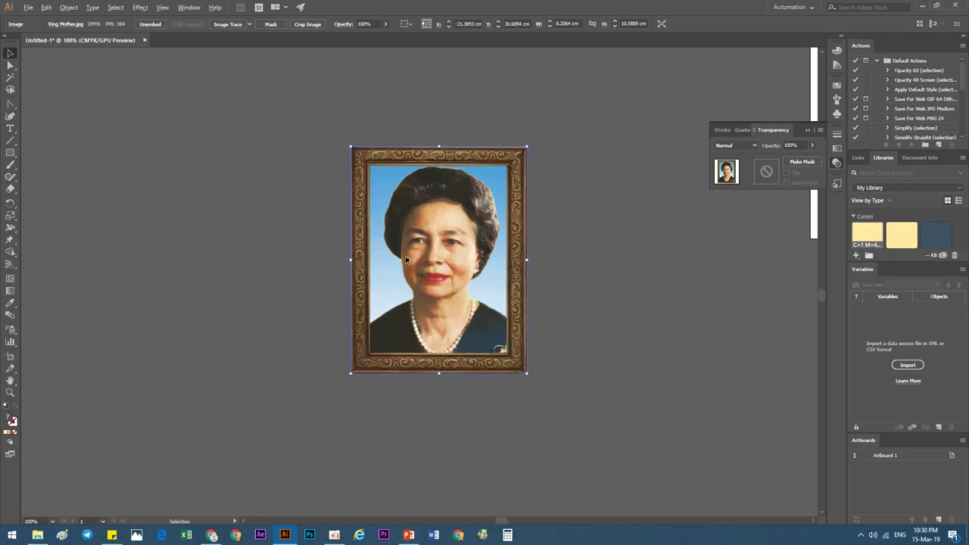
pyautogui.click(226, 285)
pyautogui.press('m')
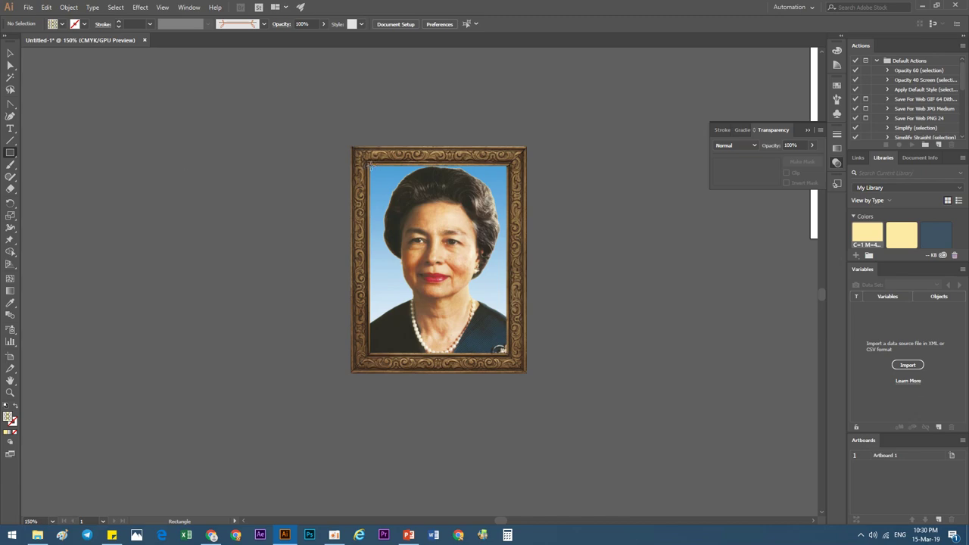
pyautogui.moveTo(419, 243); pyautogui.dragTo(508, 352)
pyautogui.scroll(2, 489, 330)
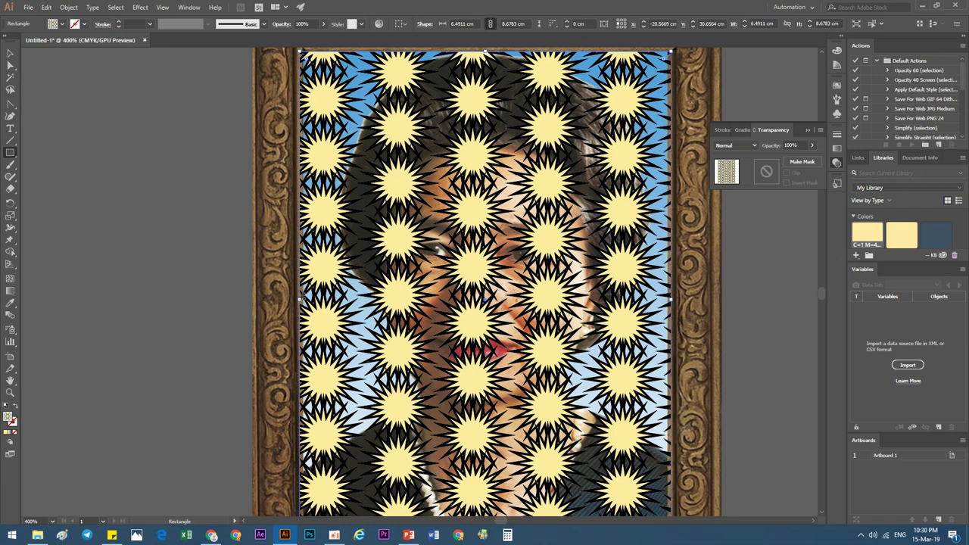
pyautogui.moveTo(298, 297); pyautogui.dragTo(303, 298)
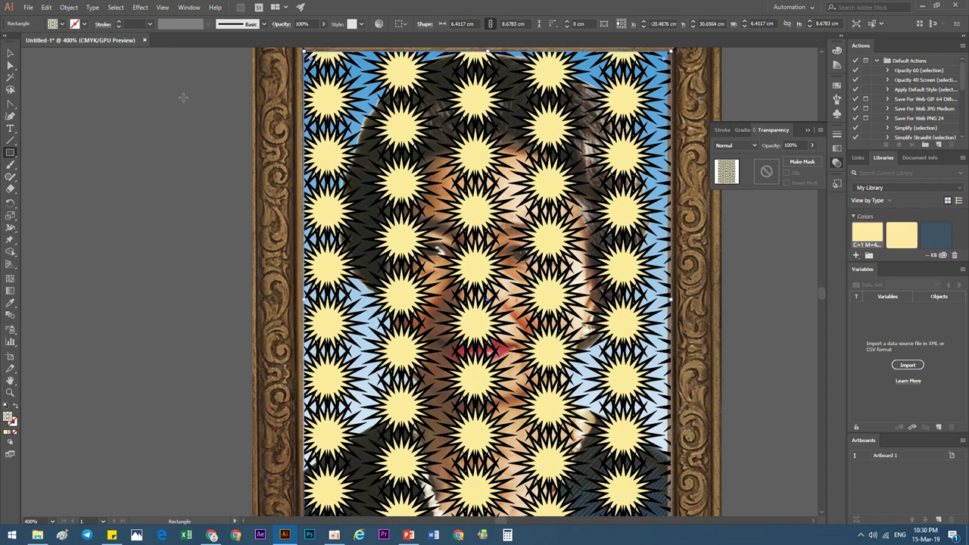
# Fill the rectangle with a solid green swatch.
pyautogui.click(74, 24)
pyautogui.click(55, 49)
pyautogui.press('Escape')
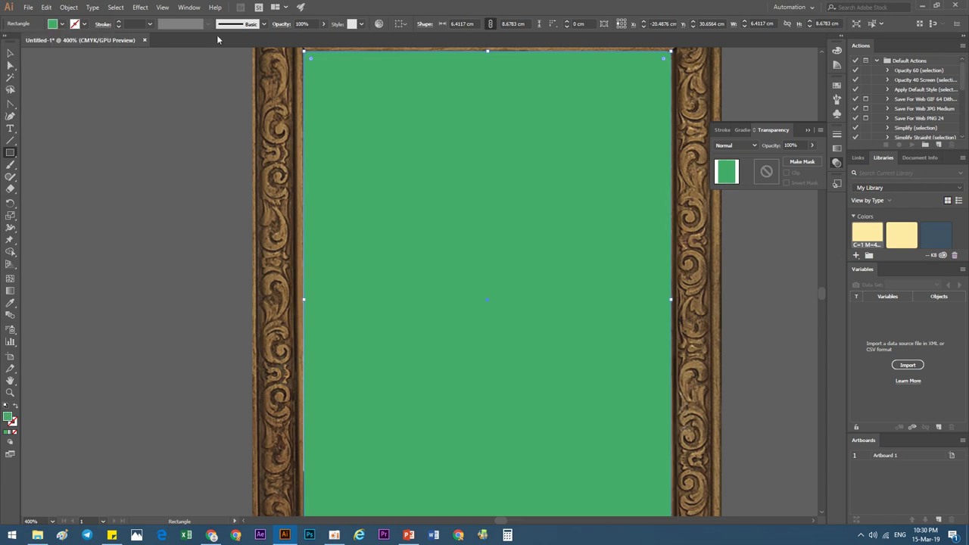
# Select the green rectangle together with the portrait and make a clipping mask from them.
pyautogui.press('v')
pyautogui.hotkey('ctrl', '1')
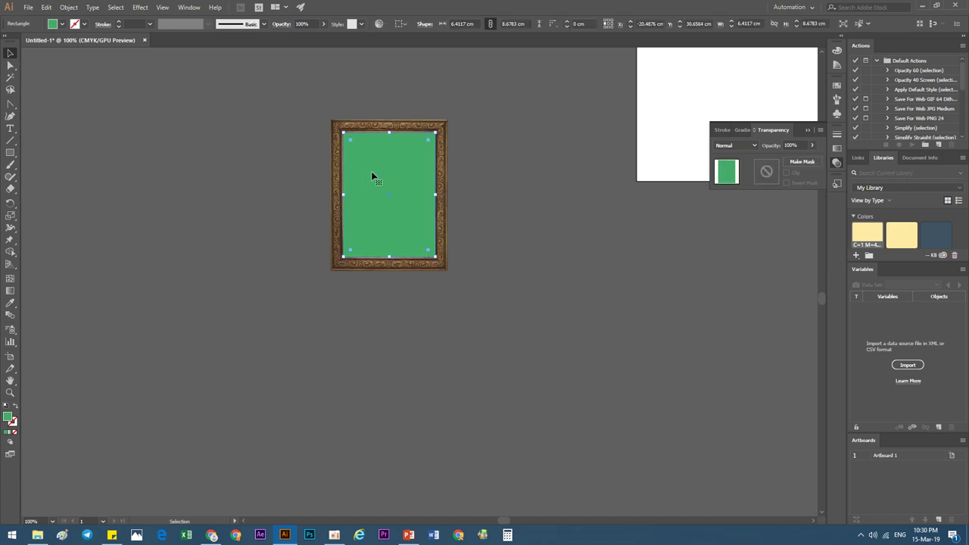
pyautogui.scroll(1, 371, 171)
pyautogui.moveTo(242, 168); pyautogui.dragTo(451, 266)
pyautogui.scroll(3, 382, 203)
pyautogui.rightClick(381, 199)
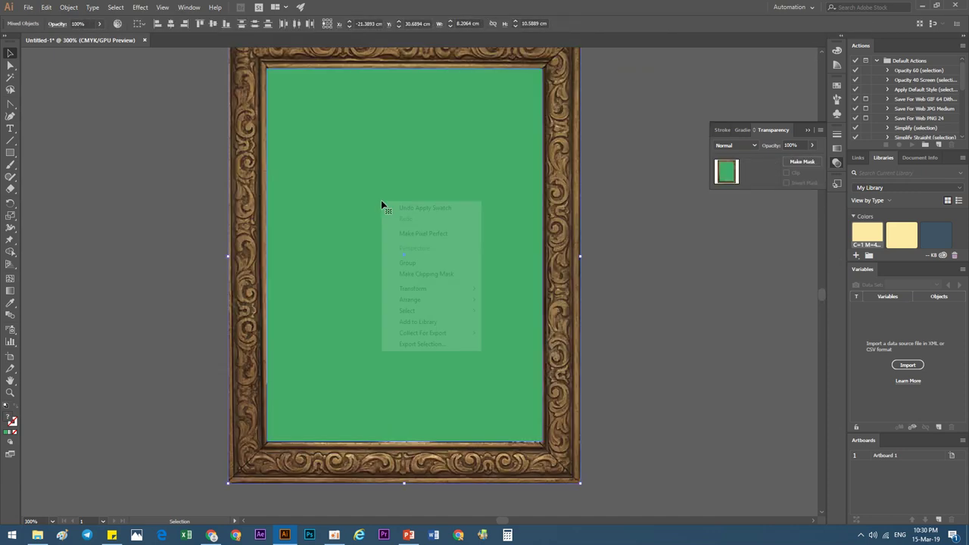
pyautogui.click(401, 274)
pyautogui.click(208, 301)
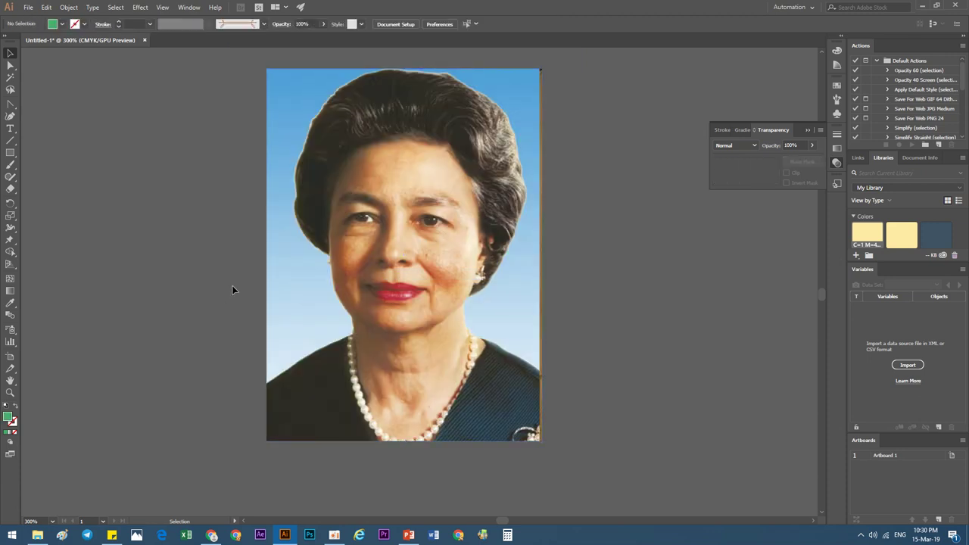
# Isolate the clip group and narrow the mask's right edge to about 6.35 cm wide so the frame strip is cropped out.
pyautogui.click(435, 241)
pyautogui.scroll(2, 537, 214)
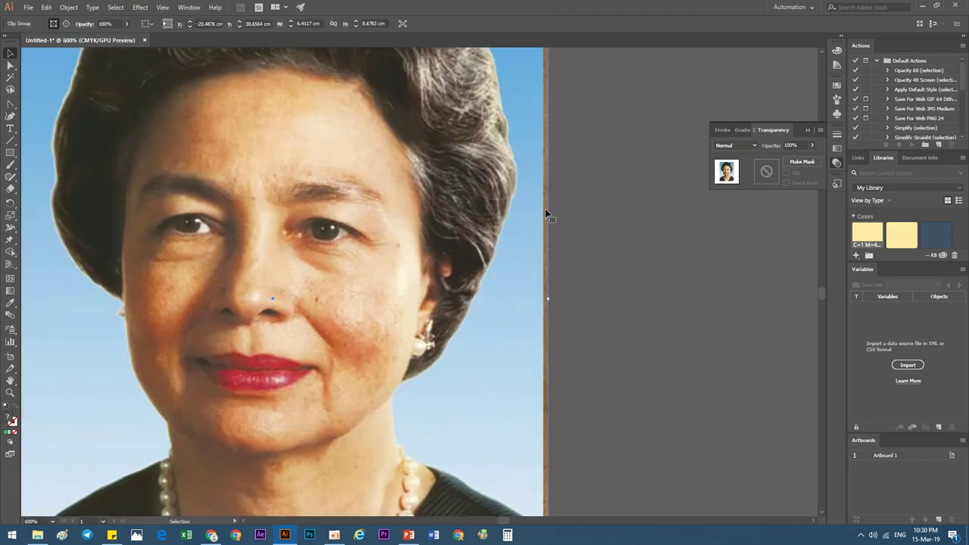
pyautogui.doubleClick(539, 251)
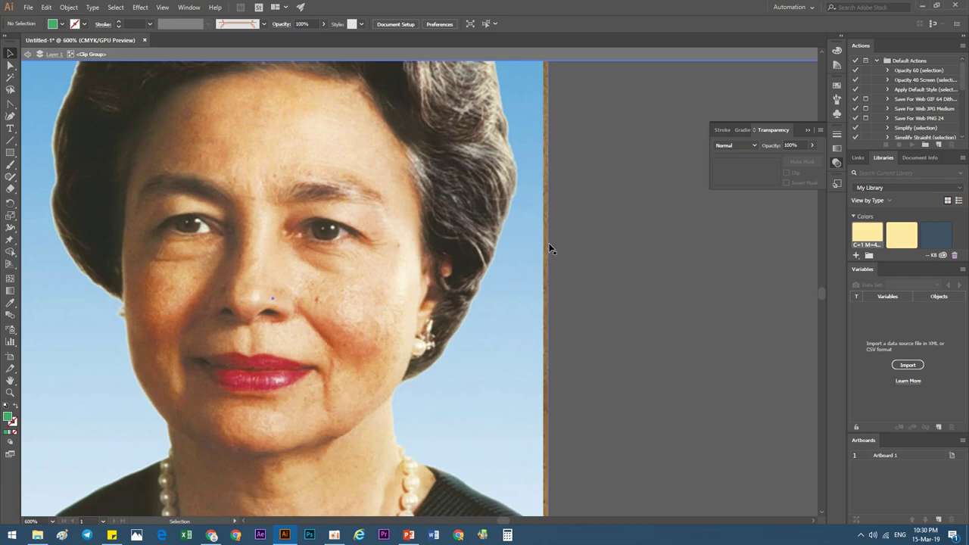
pyautogui.click(545, 293)
pyautogui.moveTo(547, 300); pyautogui.dragTo(542, 301)
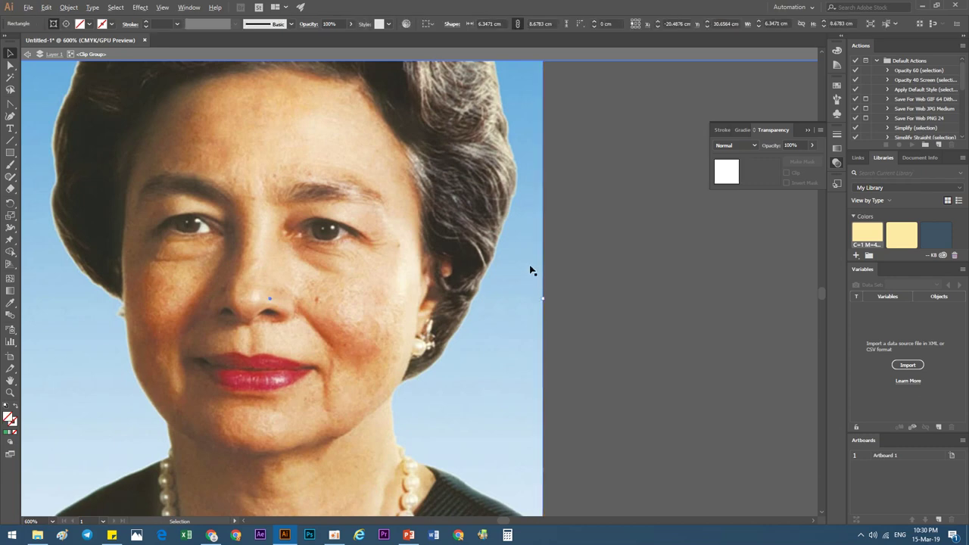
pyautogui.hotkey('ctrl', '-')
pyautogui.hotkey('ctrl', '-')
pyautogui.hotkey('ctrl', '-')
pyautogui.doubleClick(277, 277)
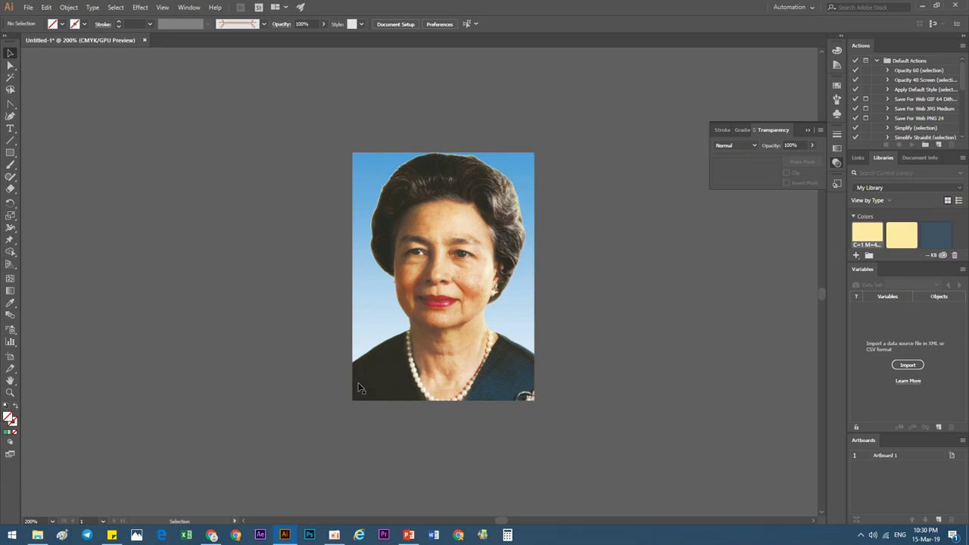
# Copy the Pathfinder star chart picture from the beginner tips slide in PowerPoint.
pyautogui.click(409, 535)
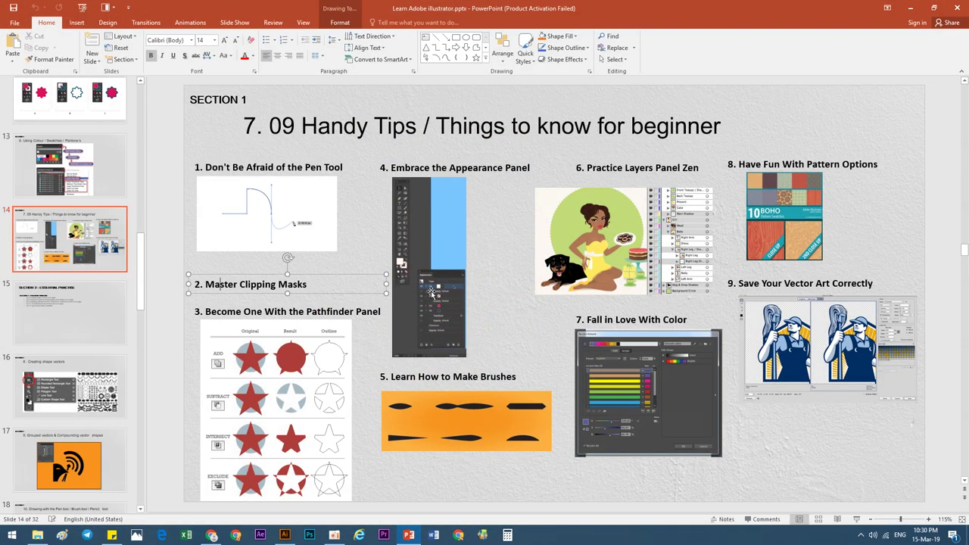
pyautogui.click(277, 312)
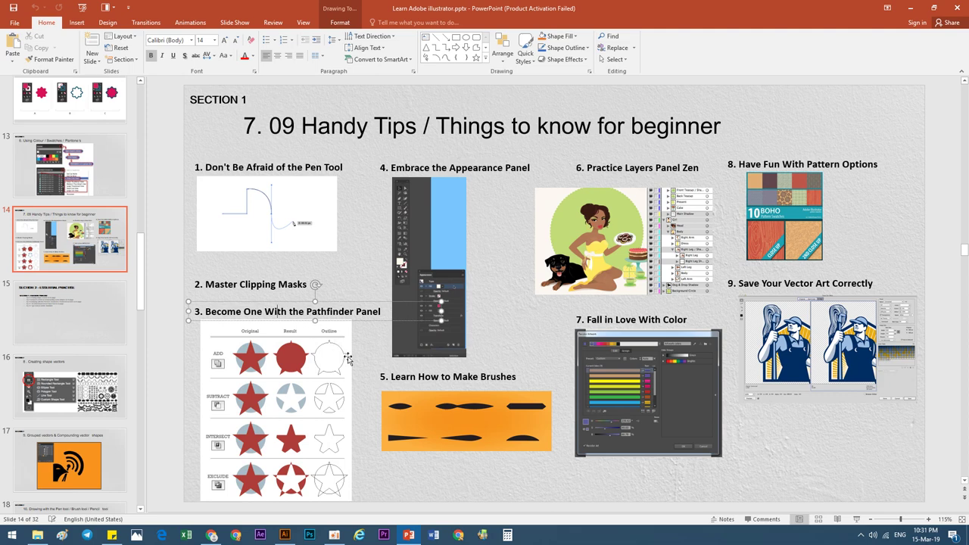
pyautogui.click(277, 376)
pyautogui.rightClick(277, 376)
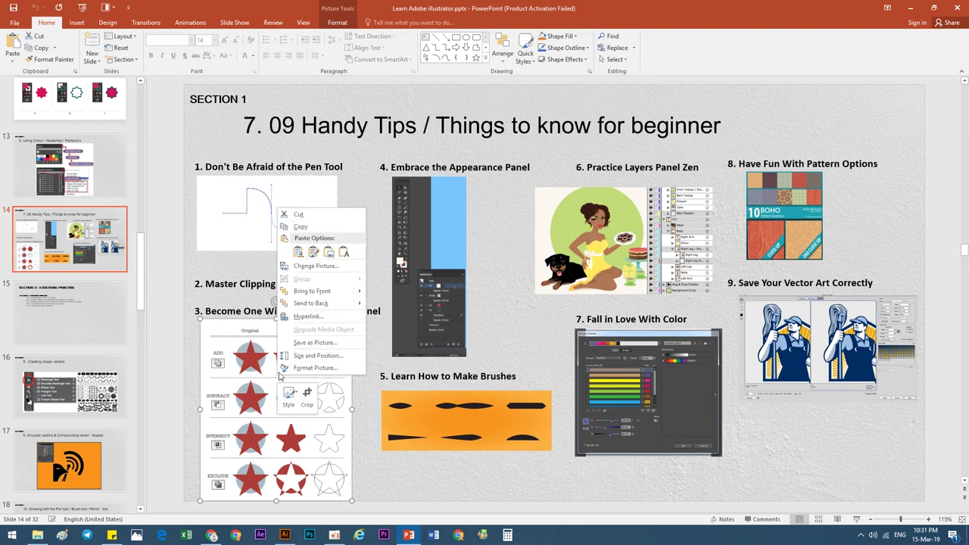
pyautogui.click(299, 227)
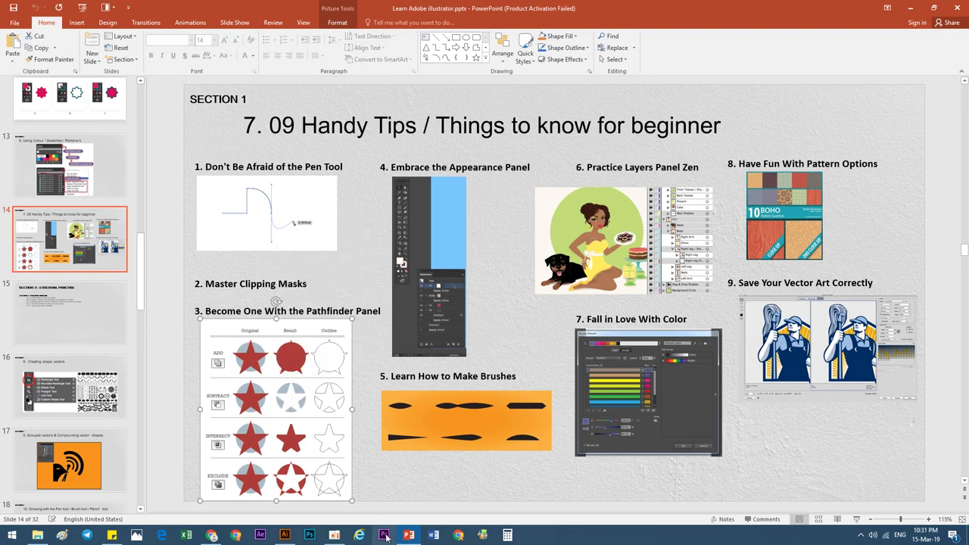
# Paste the Pathfinder chart into the Illustrator document and move it well clear of the portrait.
pyautogui.click(284, 535)
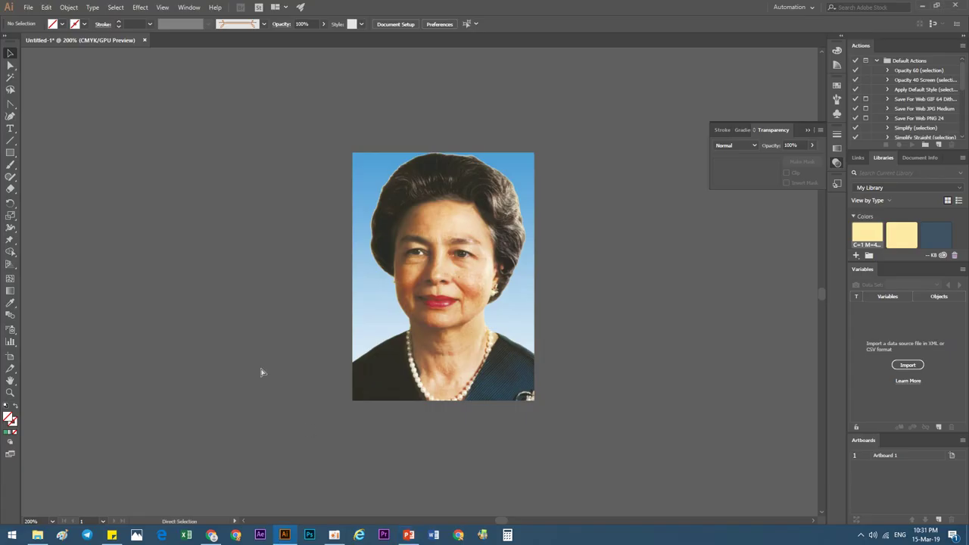
pyautogui.hotkey('ctrl', 'v')
pyautogui.moveTo(261, 356); pyautogui.dragTo(230, 349)
pyautogui.click(615, 329)
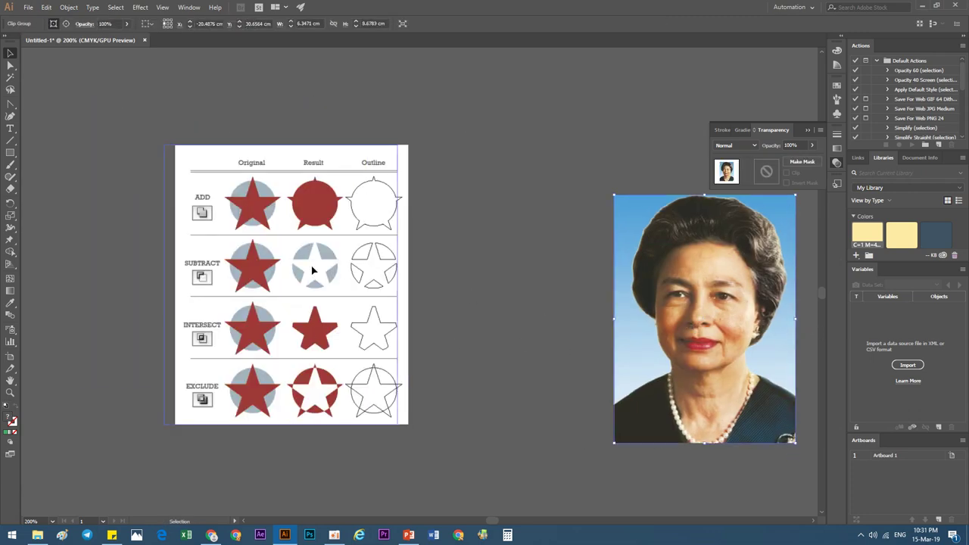
pyautogui.press('Delete')
pyautogui.moveTo(259, 255); pyautogui.dragTo(230, 225)
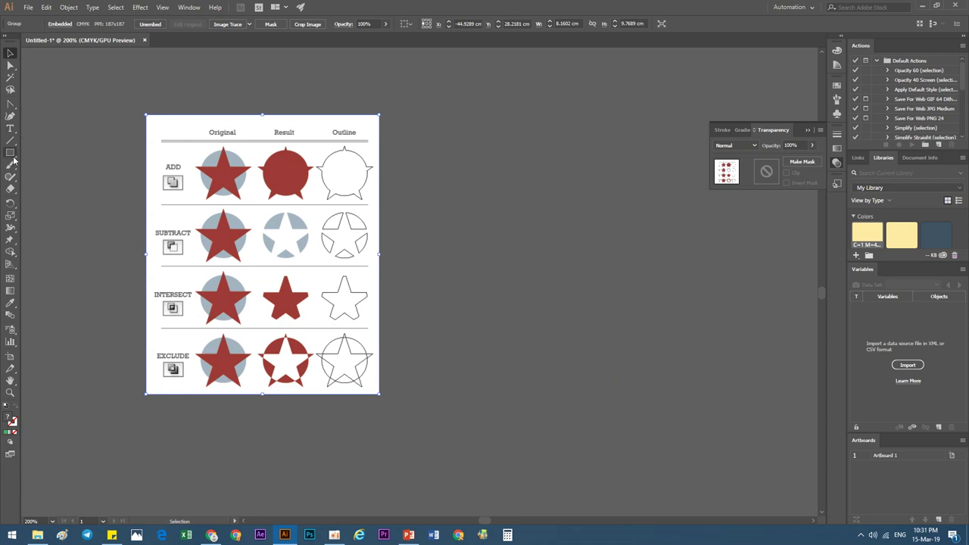
# Draw a seven-pointed star about 5.82 x 5.79 cm beside the Pathfinder chart, discarding the first attempt.
pyautogui.moveTo(12, 156); pyautogui.dragTo(57, 201)
pyautogui.moveTo(471, 156); pyautogui.dragTo(503, 214)
pyautogui.hotkey('ctrl', 'z')
pyautogui.moveTo(438, 134); pyautogui.dragTo(477, 208)
pyautogui.press('Down')
pyautogui.press('Down')
pyautogui.press('Down')
pyautogui.press('Down')
pyautogui.press('Down')
pyautogui.press('Down')
pyautogui.press('Down')
pyautogui.press('Down')
pyautogui.press('Down')
pyautogui.press('Down')
pyautogui.press('Down')
pyautogui.press('Down')
pyautogui.press('Up')
pyautogui.press('Up')
pyautogui.press('Up')
# Fill the star with a dark red swatch.
pyautogui.click(62, 24)
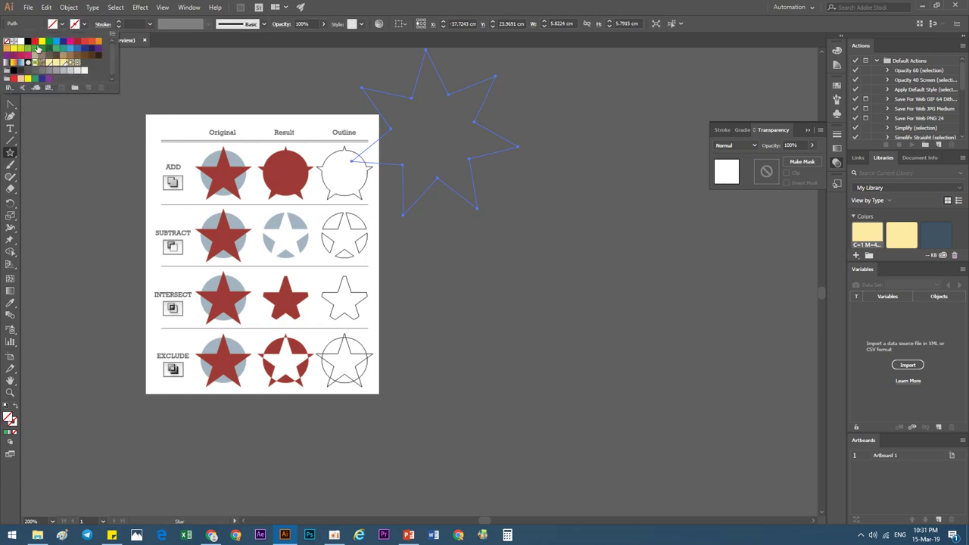
pyautogui.click(41, 43)
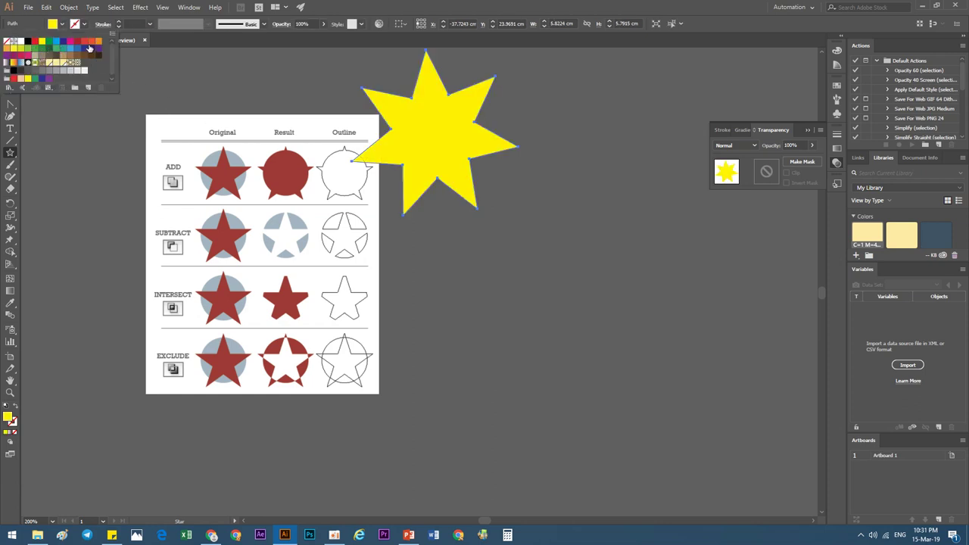
pyautogui.click(88, 48)
pyautogui.click(79, 44)
pyautogui.press('Escape')
pyautogui.press('v')
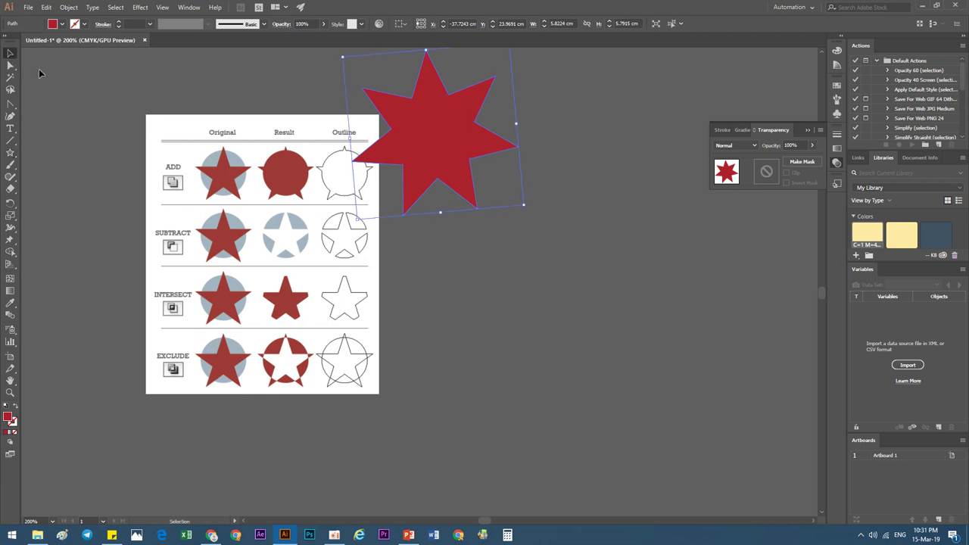
# Scale the star down to about 3.95 x 3.93 cm and duplicate it to make a row of three stars.
pyautogui.moveTo(483, 128); pyautogui.dragTo(584, 265)
pyautogui.moveTo(626, 342); pyautogui.dragTo(510, 233)
pyautogui.keyDown('space'); pyautogui.moveTo(440, 232); pyautogui.dragTo(315, 204); pyautogui.keyUp('space')
pyautogui.keyDown('alt'); pyautogui.moveTo(345, 175); pyautogui.dragTo(584, 186); pyautogui.keyUp('alt')
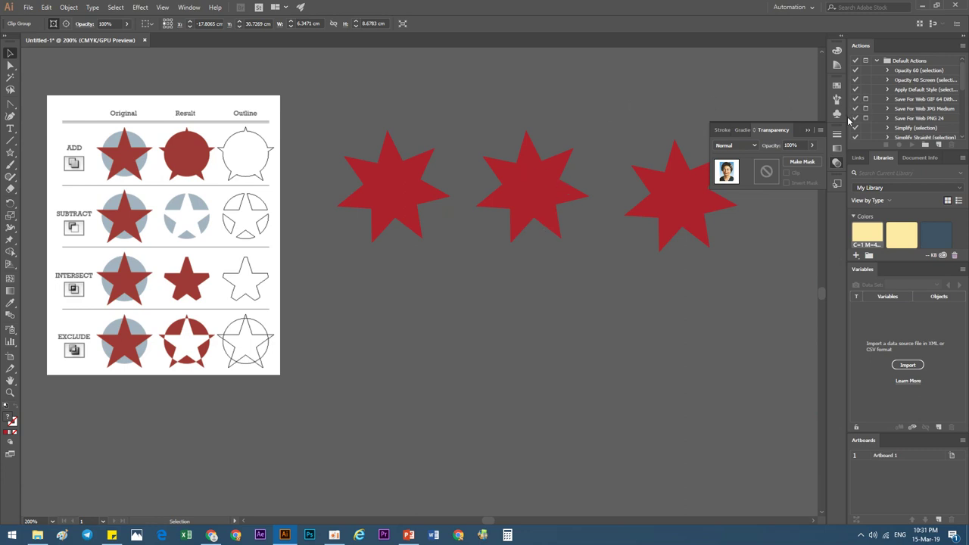
# Collapse the Transparency settings and bring up the Pathfinder options above the stars.
pyautogui.click(838, 166)
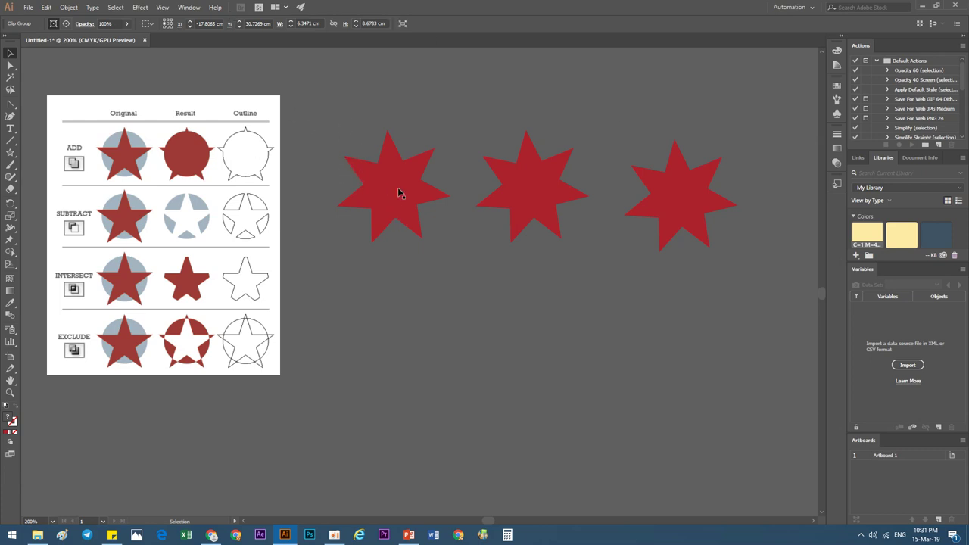
pyautogui.click(162, 7)
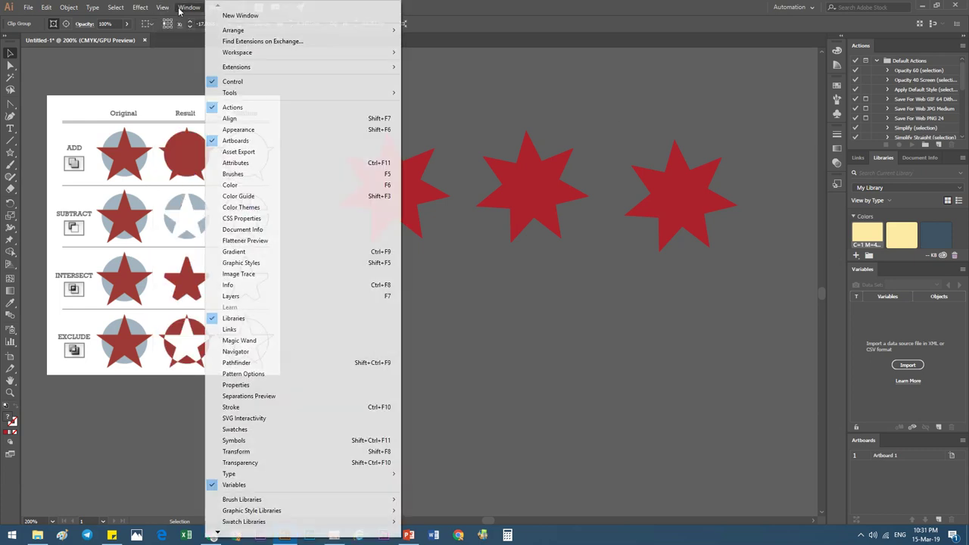
pyautogui.moveTo(194, 6)
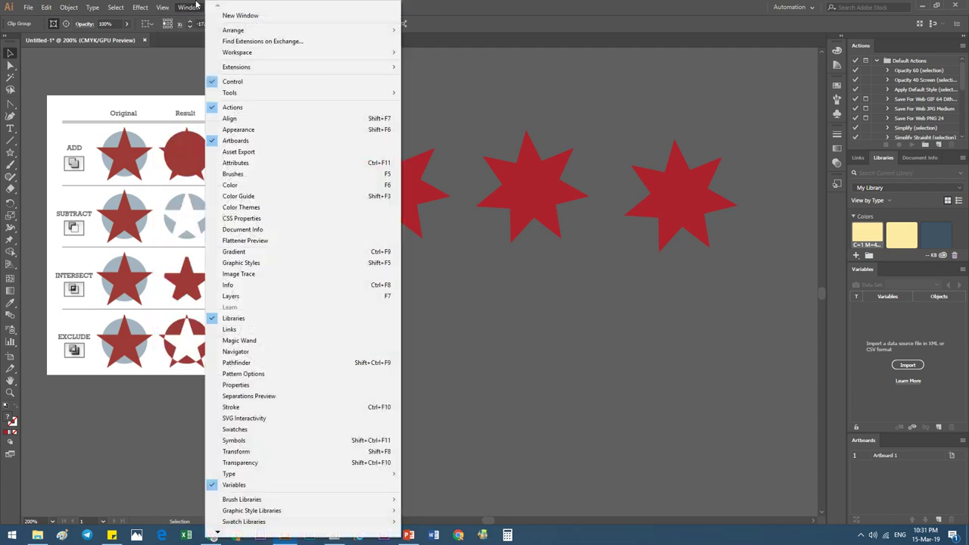
pyautogui.click(254, 363)
pyautogui.moveTo(294, 205); pyautogui.dragTo(414, 69)
# Move the first two stars lower and overlap the second star with the first.
pyautogui.moveTo(396, 183); pyautogui.dragTo(411, 246)
pyautogui.moveTo(517, 215); pyautogui.dragTo(392, 235)
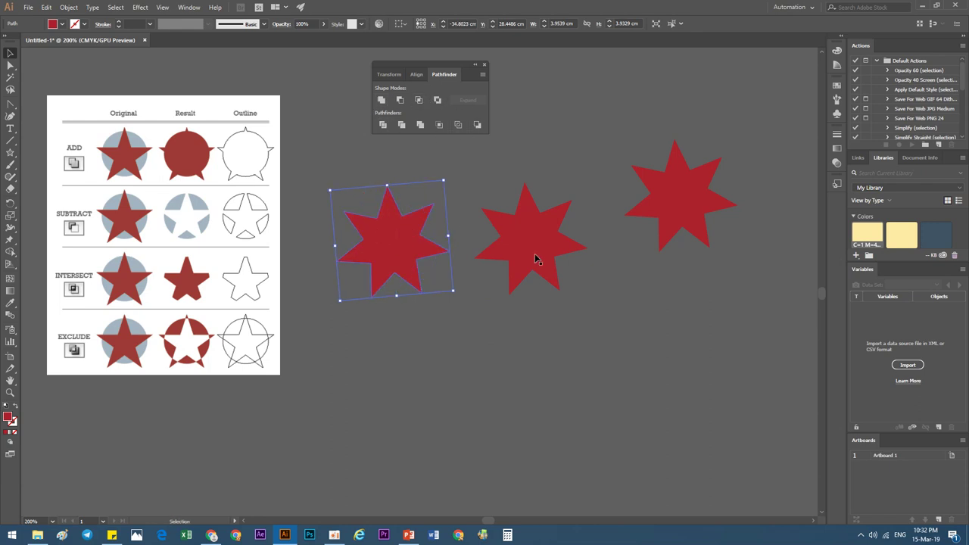
pyautogui.moveTo(480, 263); pyautogui.dragTo(444, 255)
# Unite the two overlapping stars with the Pathfinder and move the merged shape.
pyautogui.moveTo(434, 329); pyautogui.dragTo(371, 141)
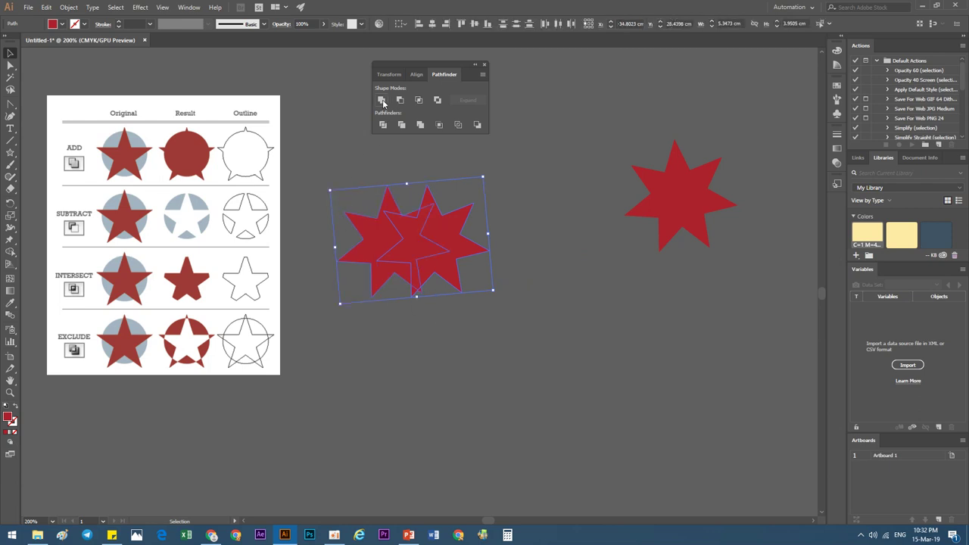
pyautogui.click(383, 102)
pyautogui.click(411, 320)
pyautogui.moveTo(432, 239); pyautogui.dragTo(415, 283)
# Undo the merge of the stars and shift the second star lower so it overlaps the first diagonally.
pyautogui.hotkey('ctrl', 'z')
pyautogui.hotkey('ctrl', 'z')
pyautogui.hotkey('ctrl', 'z')
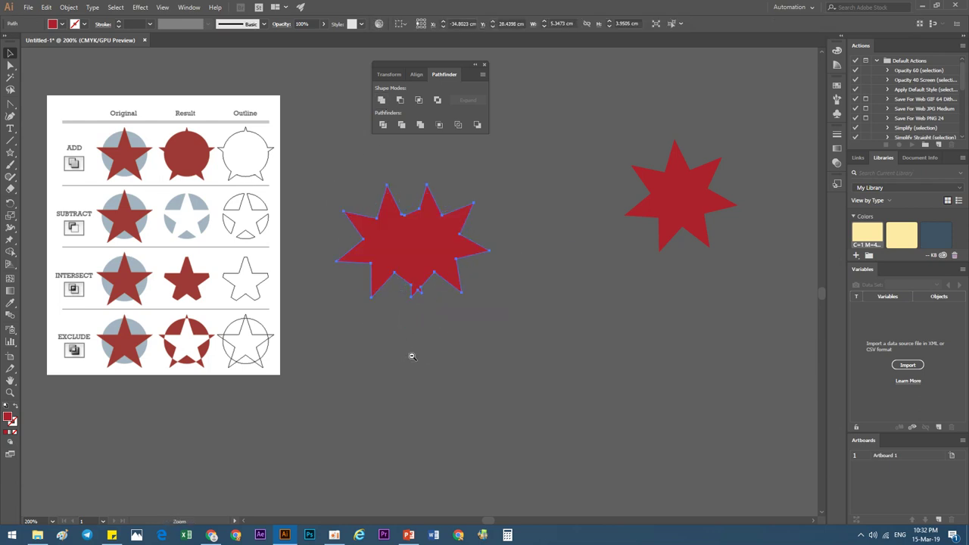
pyautogui.hotkey('ctrl', 'z')
pyautogui.moveTo(447, 249); pyautogui.dragTo(442, 288)
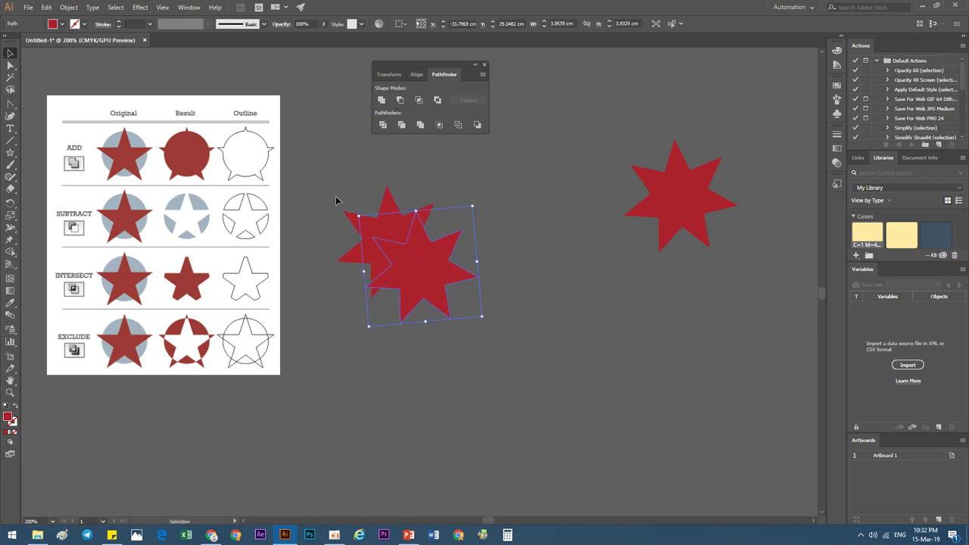
# Subtract the front star from the back star with Minus Front and undo the subtraction.
pyautogui.moveTo(337, 200); pyautogui.dragTo(448, 296)
pyautogui.click(399, 99)
pyautogui.click(375, 353)
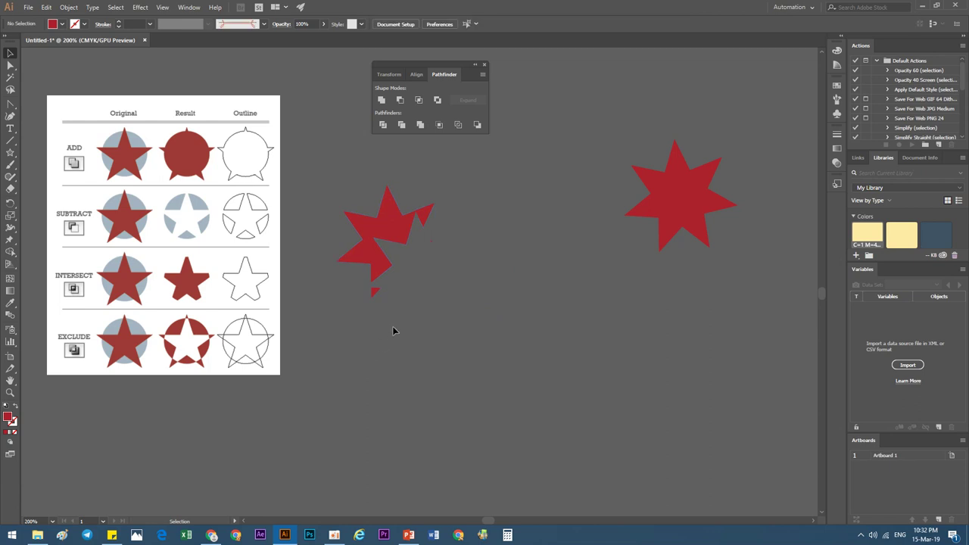
pyautogui.hotkey('ctrl', 'z')
pyautogui.click(381, 361)
# Shift the second star away to reduce the overlap, intersect the two stars, and undo the intersection.
pyautogui.moveTo(432, 288); pyautogui.dragTo(463, 296)
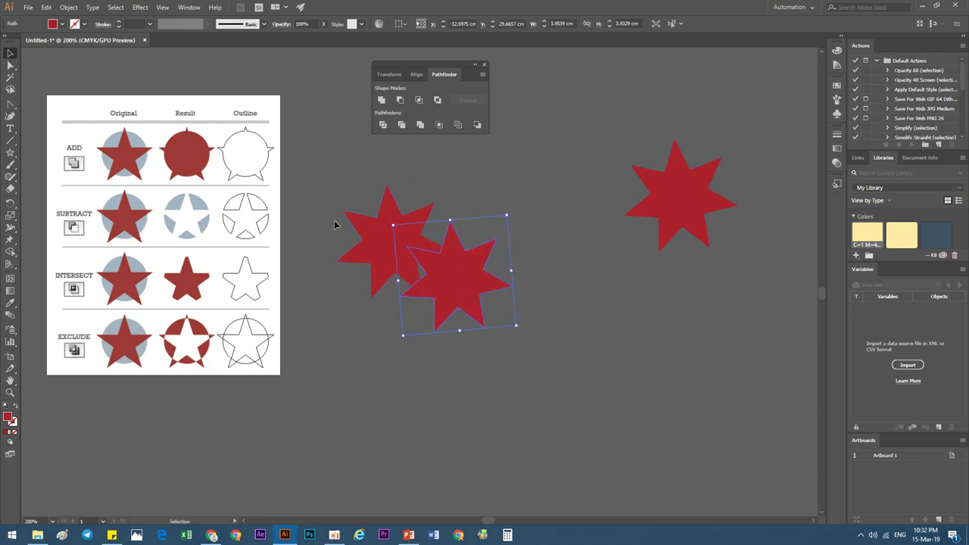
pyautogui.keyDown('shift'); pyautogui.click(360, 197); pyautogui.keyUp('shift')
pyautogui.click(419, 99)
pyautogui.hotkey('ctrl', 'z')
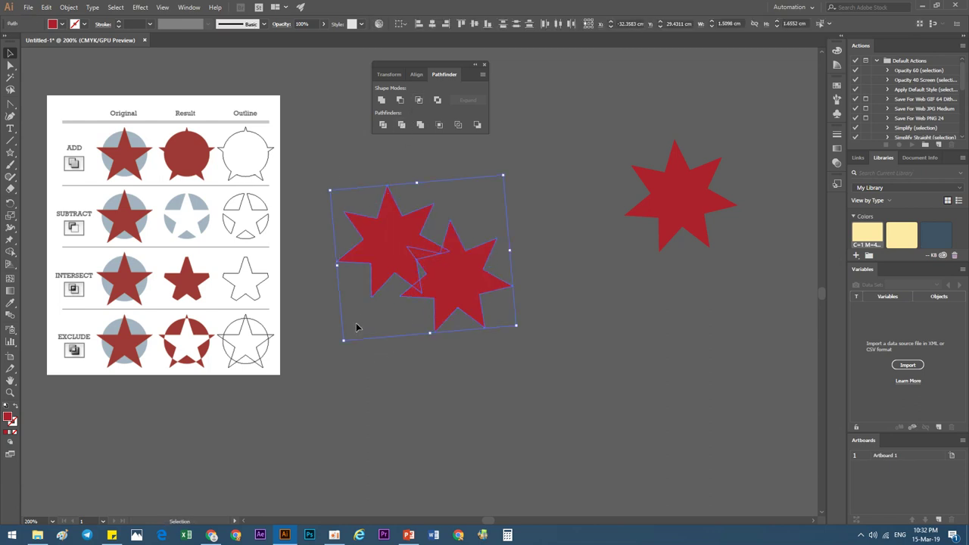
pyautogui.click(357, 327)
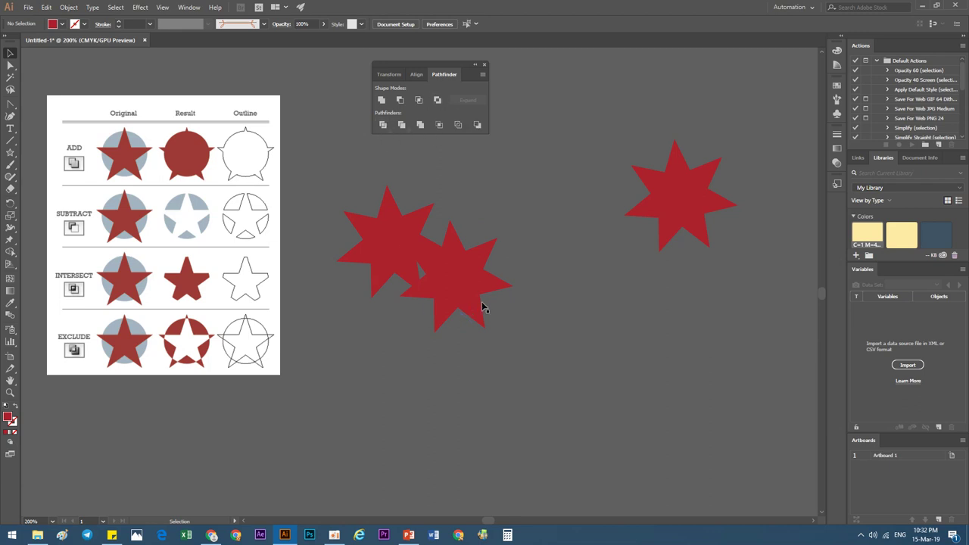
# Divide the two overlapping stars with the Pathfinder, ungroup the pieces, and undo these changes.
pyautogui.click(447, 296)
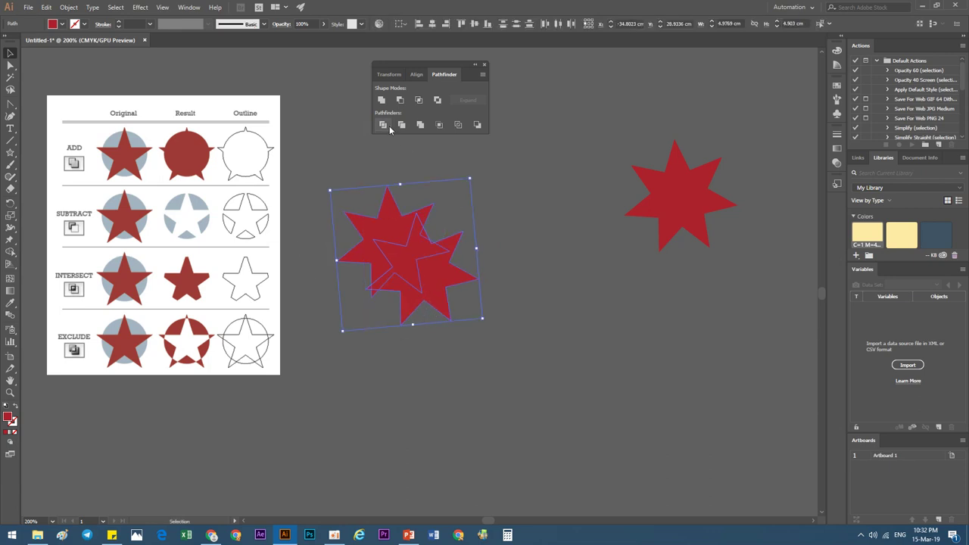
pyautogui.hotkey('ctrl', 'g')
pyautogui.moveTo(413, 283); pyautogui.dragTo(513, 373)
pyautogui.rightClick(446, 280)
pyautogui.click(470, 359)
pyautogui.hotkey('ctrl', 'z')
pyautogui.hotkey('ctrl', 'z')
pyautogui.hotkey('ctrl', 'z')
pyautogui.hotkey('ctrl', 'z')
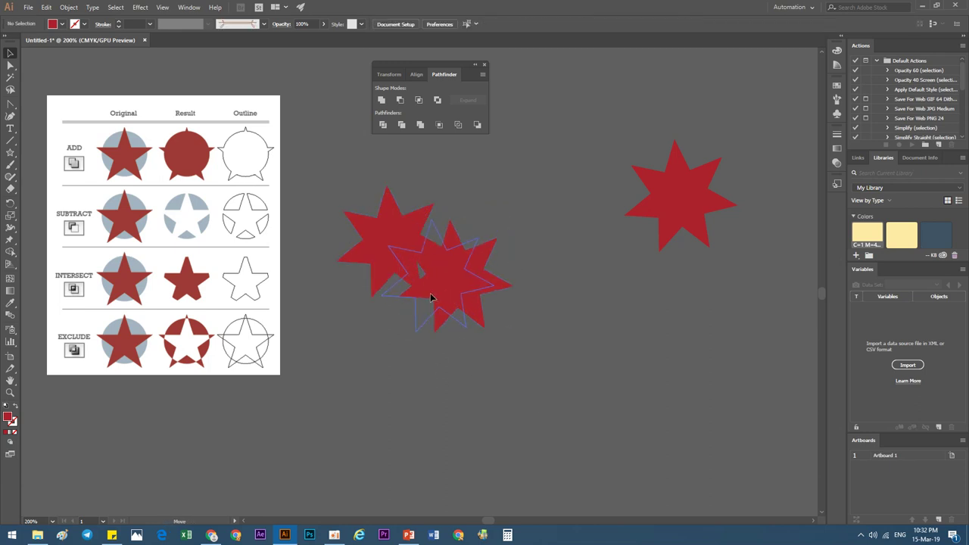
# Trim the overlapping stars with the Pathfinder, move the result aside, and ungroup it.
pyautogui.moveTo(431, 296); pyautogui.dragTo(412, 295)
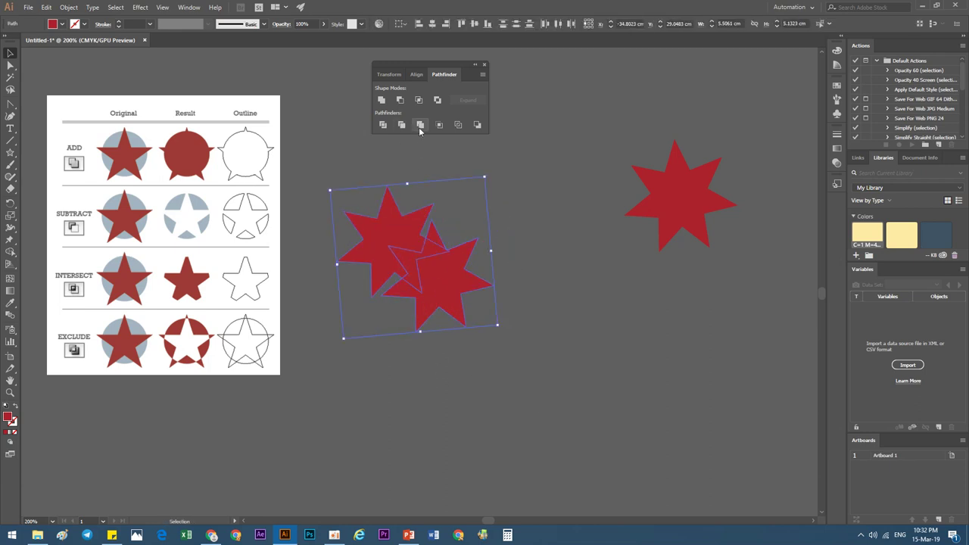
pyautogui.moveTo(401, 143); pyautogui.dragTo(389, 389)
pyautogui.moveTo(457, 265); pyautogui.dragTo(550, 269)
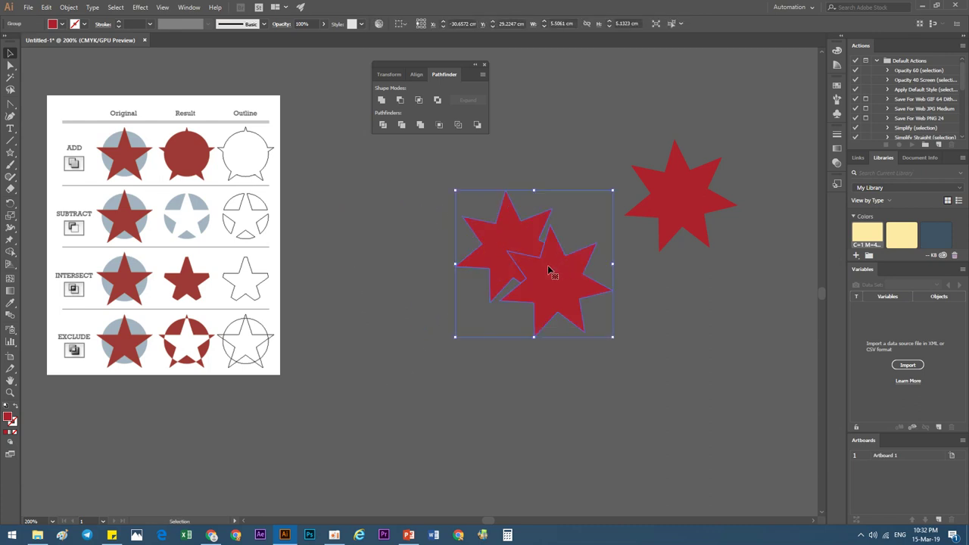
pyautogui.rightClick(550, 267)
pyautogui.click(532, 325)
# Undo the trim and the moves to restore the two whole stars.
pyautogui.hotkey('ctrl', 'z')
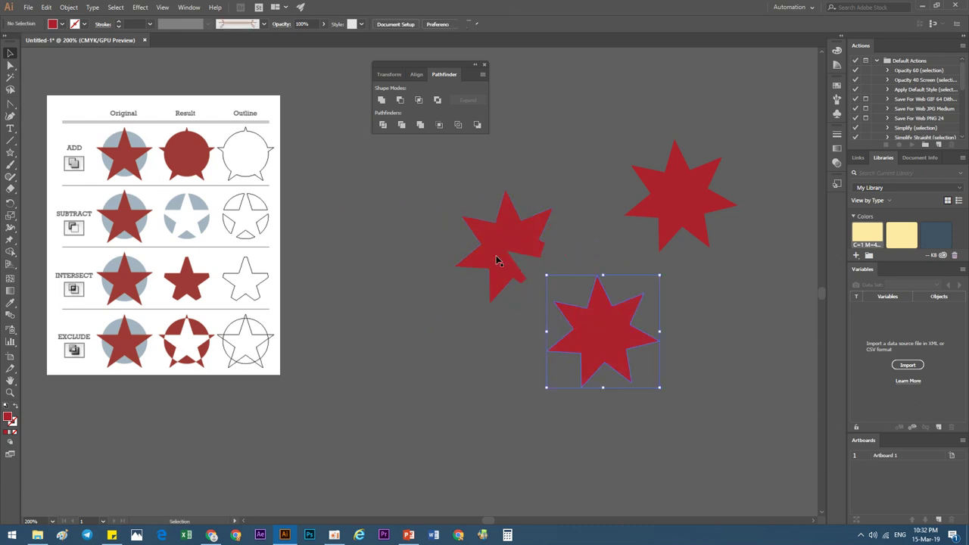
pyautogui.hotkey('ctrl', 'z')
pyautogui.hotkey('ctrl', 'shift', 'z')
pyautogui.hotkey('ctrl', 'shift', 'z')
pyautogui.hotkey('ctrl', 'z')
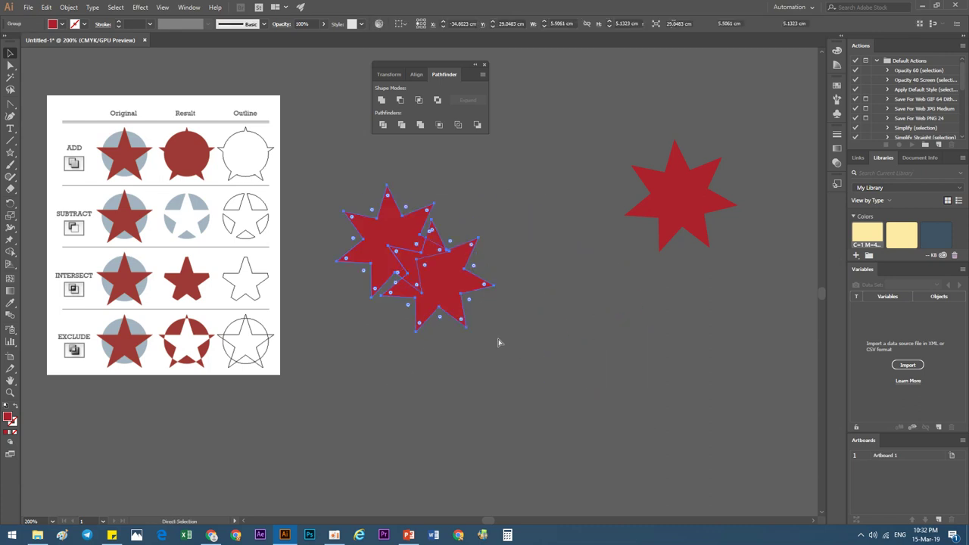
pyautogui.hotkey('ctrl', 'z')
pyautogui.press('v')
# Shift the second star around beside the first one and delete both overlapping stars.
pyautogui.moveTo(466, 292); pyautogui.dragTo(489, 295)
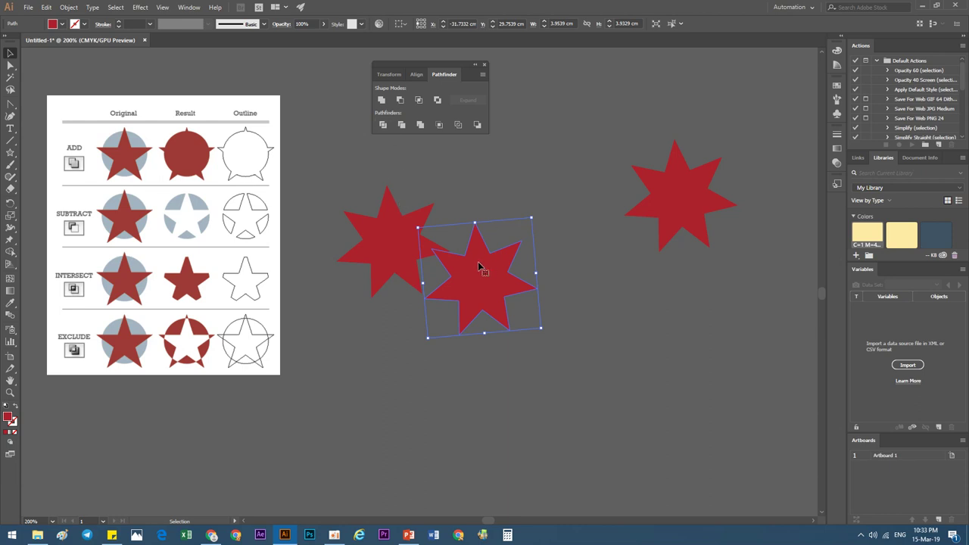
pyautogui.moveTo(479, 266); pyautogui.dragTo(450, 275)
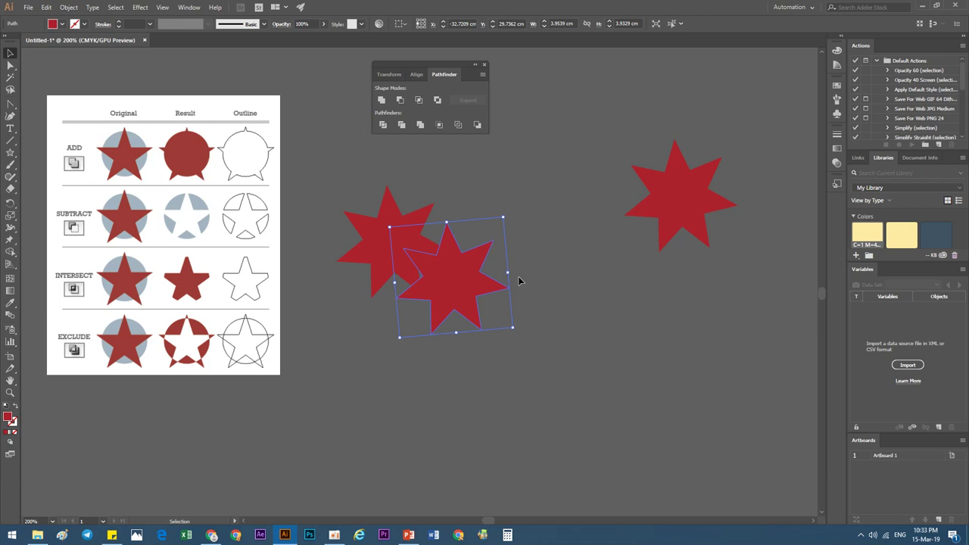
pyautogui.moveTo(480, 294); pyautogui.dragTo(513, 269)
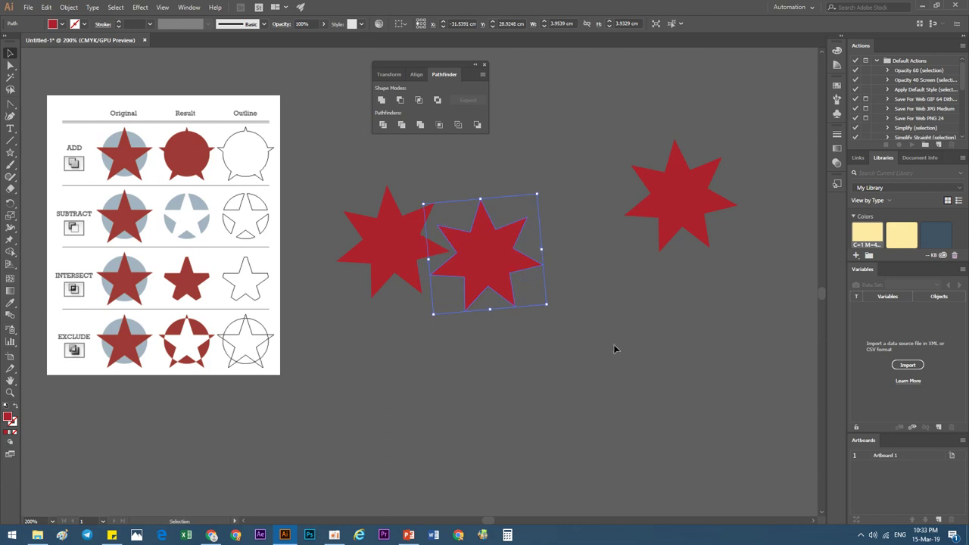
pyautogui.keyDown('shift'); pyautogui.click(404, 247); pyautogui.keyUp('shift')
pyautogui.press('Delete')
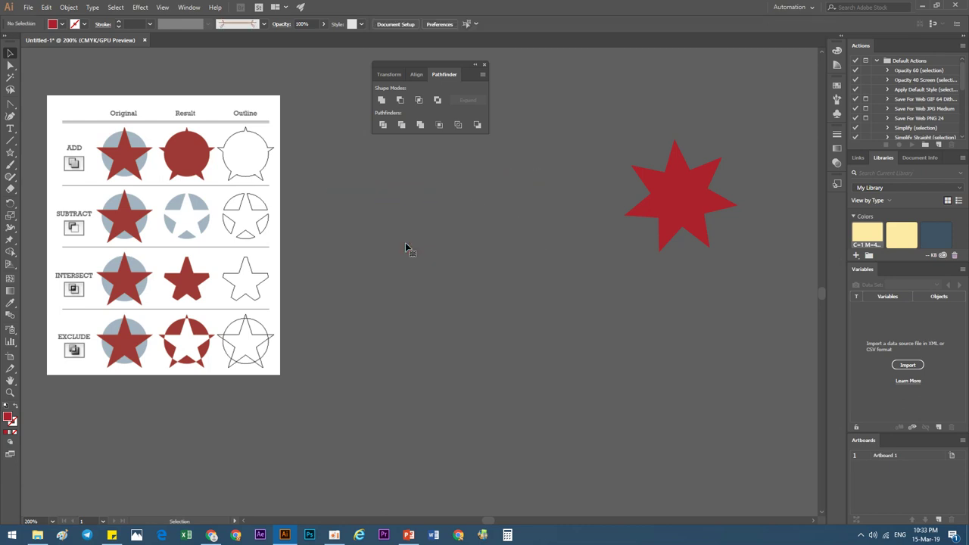
# Switch to the PowerPoint tips slide, select the "5. Learn How to Make Brushes" heading, and return to Illustrator.
pyautogui.click(408, 535)
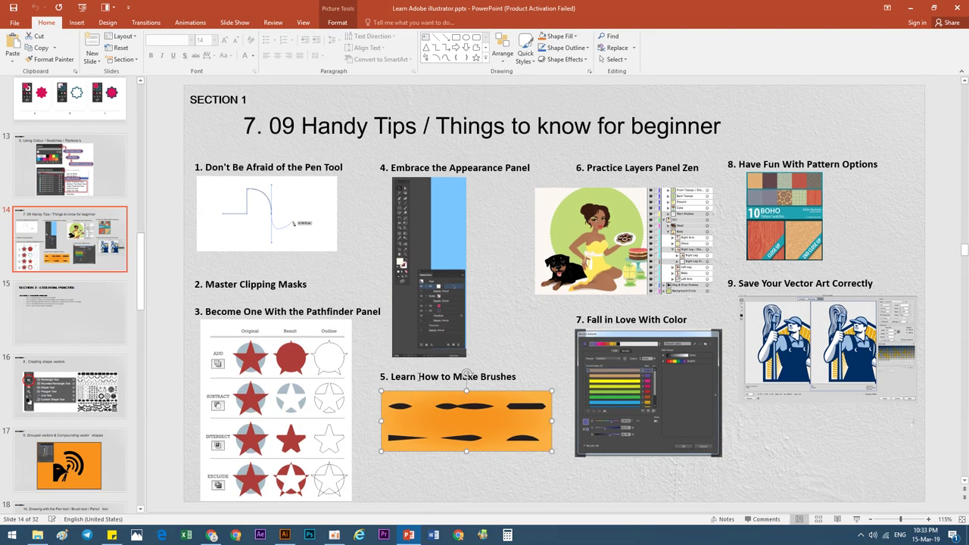
pyautogui.click(418, 377)
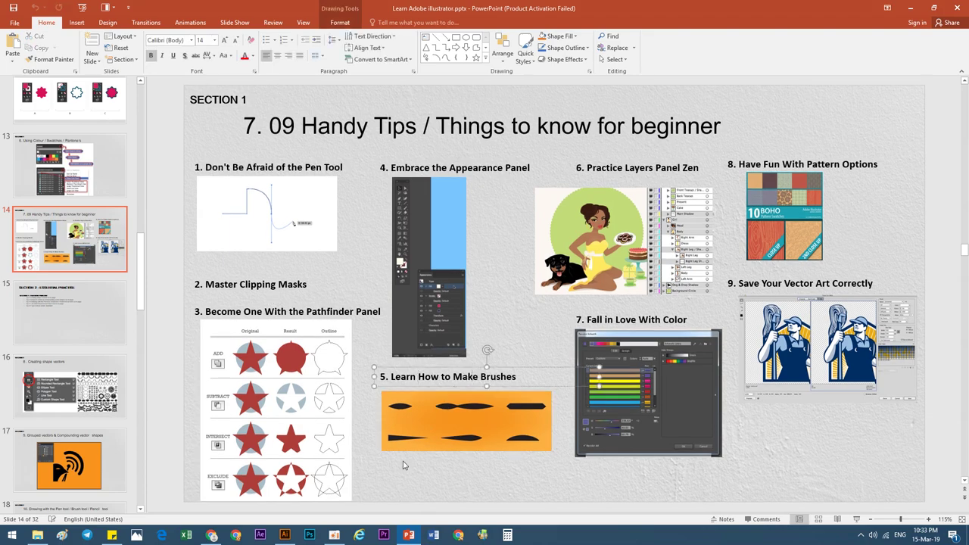
pyautogui.click(409, 535)
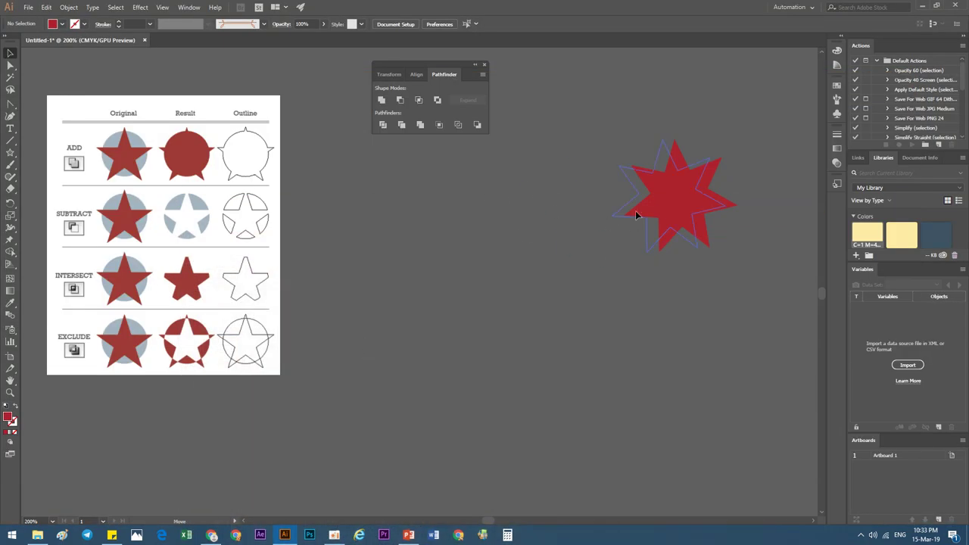
# Move the portrait aside and place the remaining star in the open space of the canvas.
pyautogui.moveTo(639, 220); pyautogui.dragTo(426, 257)
pyautogui.moveTo(474, 215); pyautogui.dragTo(229, 246)
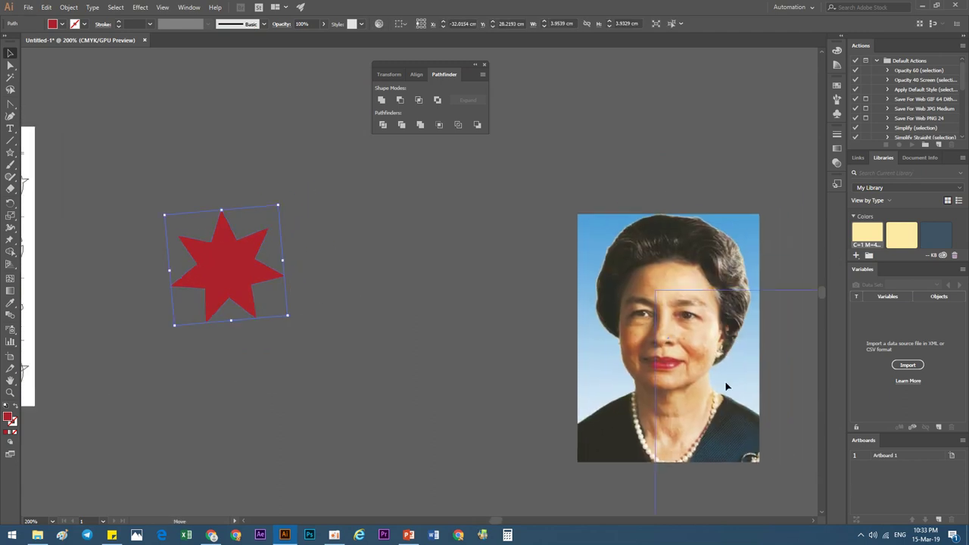
pyautogui.moveTo(724, 389); pyautogui.dragTo(811, 468)
pyautogui.moveTo(261, 255); pyautogui.dragTo(442, 264)
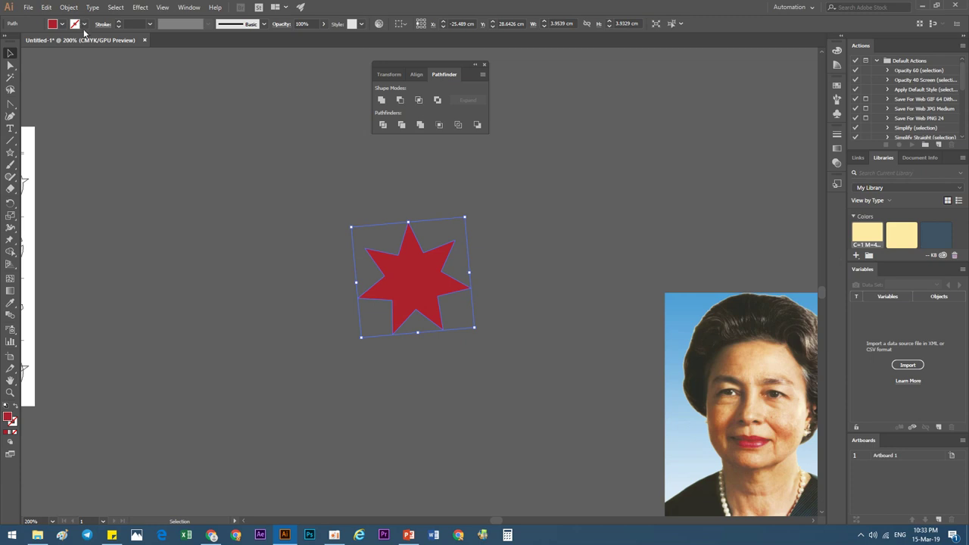
# Give the star a 0.75 pt black stroke with the lens-shaped width profile and reposition the star.
pyautogui.click(118, 21)
pyautogui.click(207, 25)
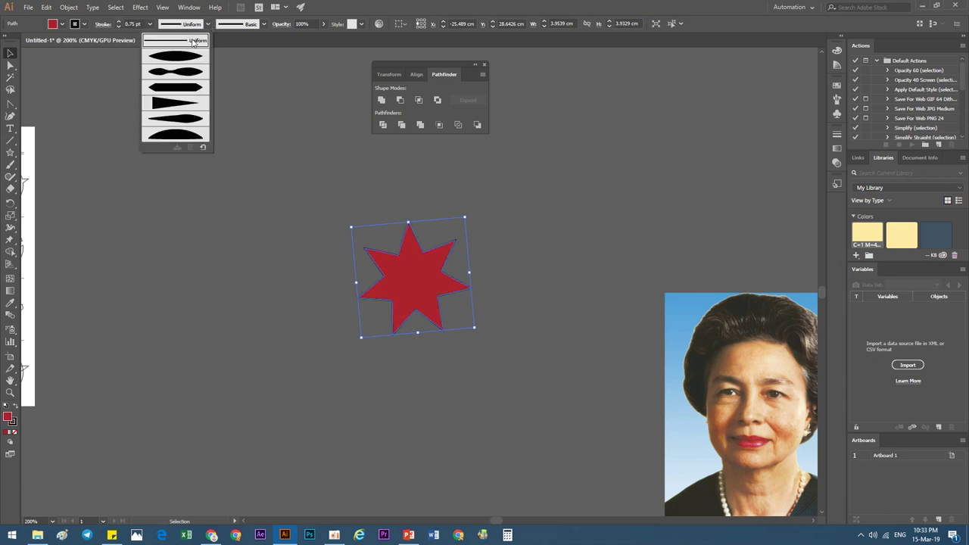
pyautogui.click(175, 56)
pyautogui.moveTo(421, 281); pyautogui.dragTo(314, 262)
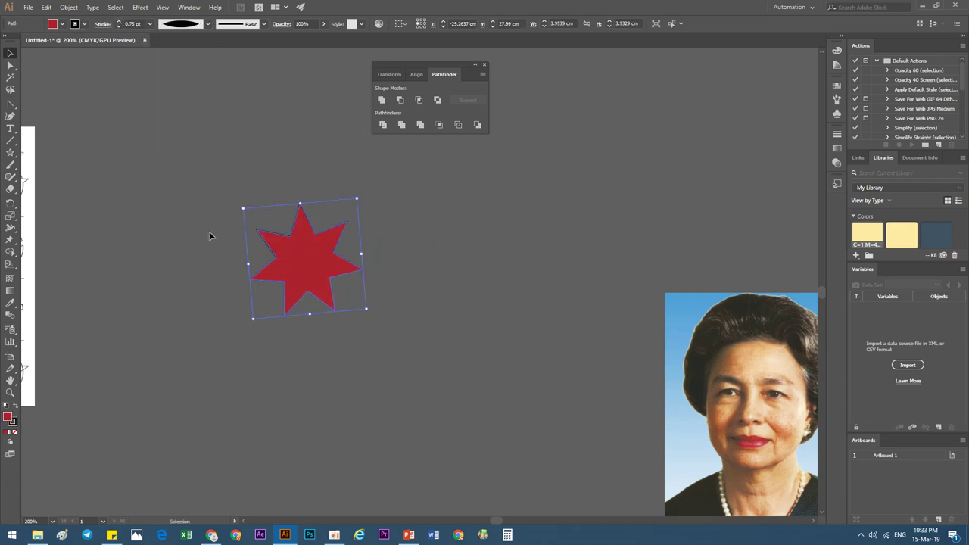
# Draw a horizontal line about 5.3 cm long above the star with the lens-shaped width profile and a 14 pt stroke.
pyautogui.click(11, 141)
pyautogui.moveTo(143, 146); pyautogui.dragTo(296, 146)
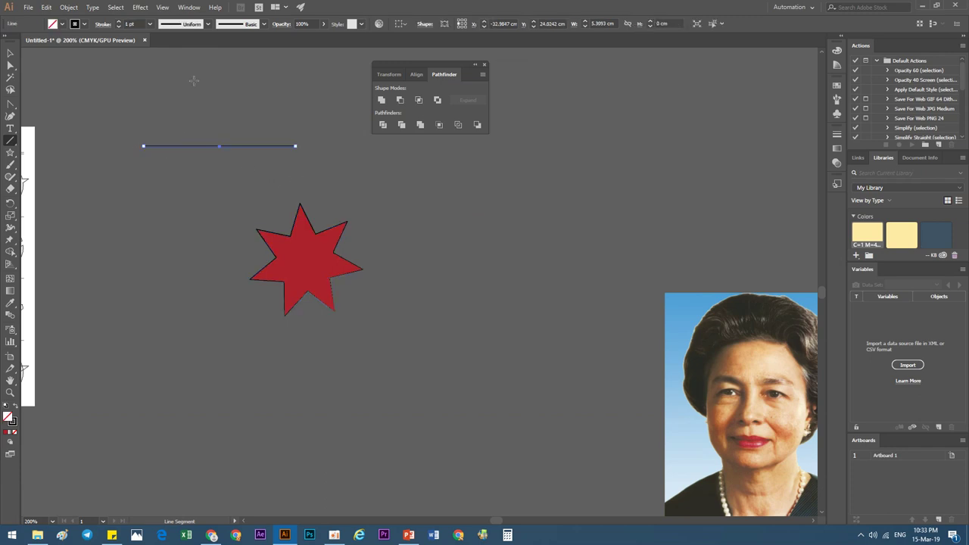
pyautogui.click(207, 25)
pyautogui.click(182, 65)
pyautogui.click(118, 21)
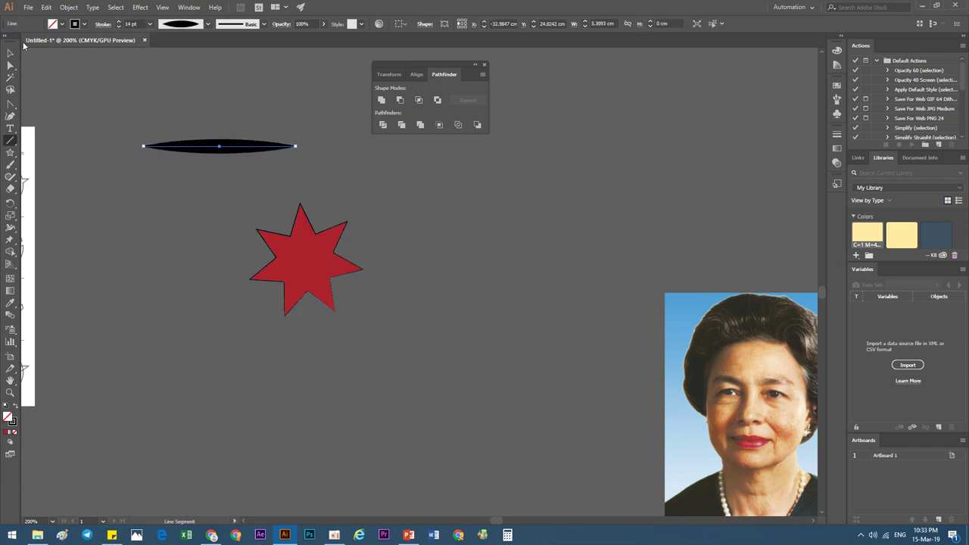
# Apply the arched width profile to the line and reset the list of width profiles.
pyautogui.click(11, 53)
pyautogui.moveTo(135, 131); pyautogui.dragTo(294, 237)
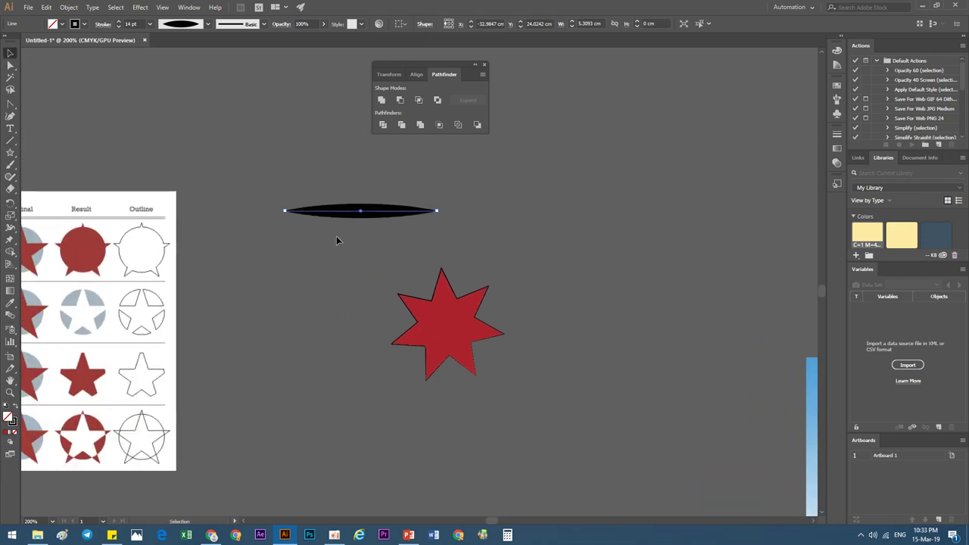
pyautogui.click(207, 24)
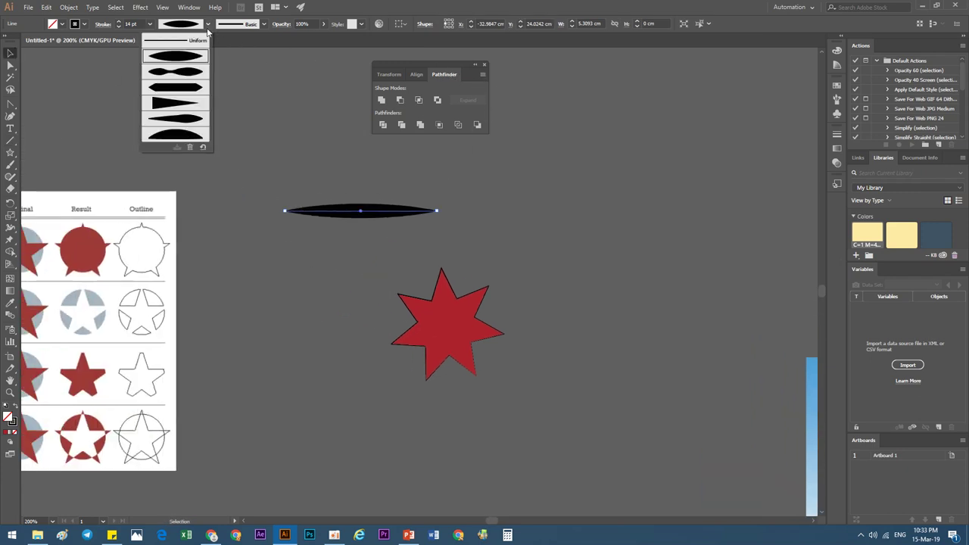
pyautogui.click(188, 134)
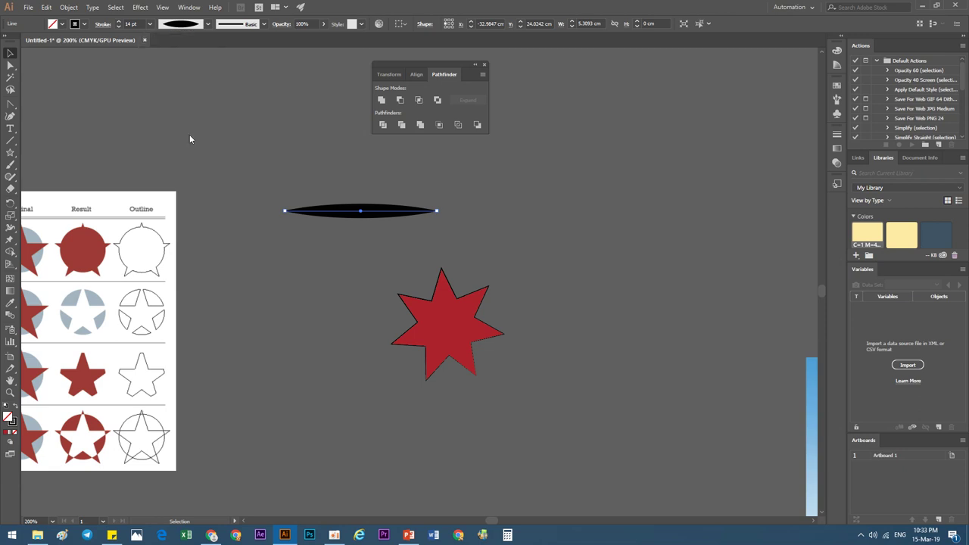
pyautogui.click(209, 26)
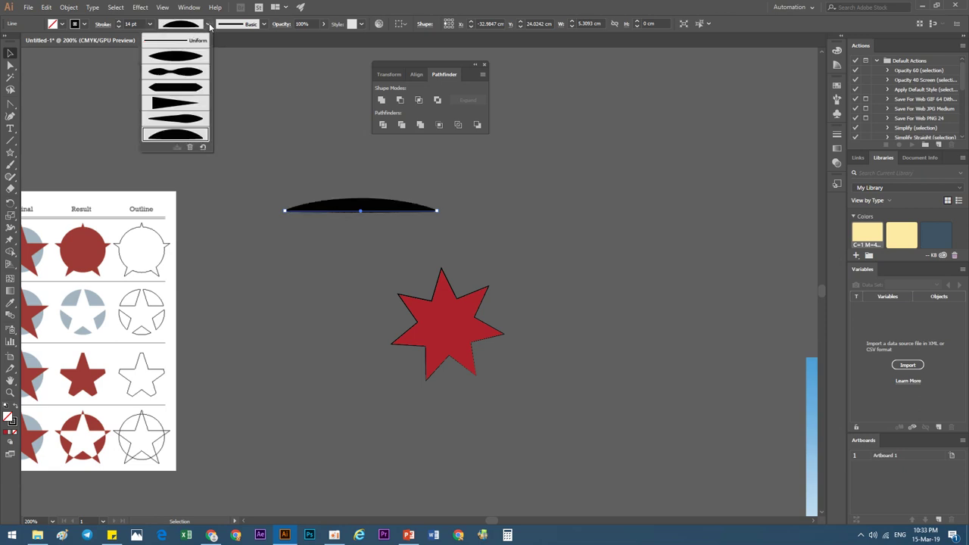
pyautogui.click(202, 147)
pyautogui.click(521, 280)
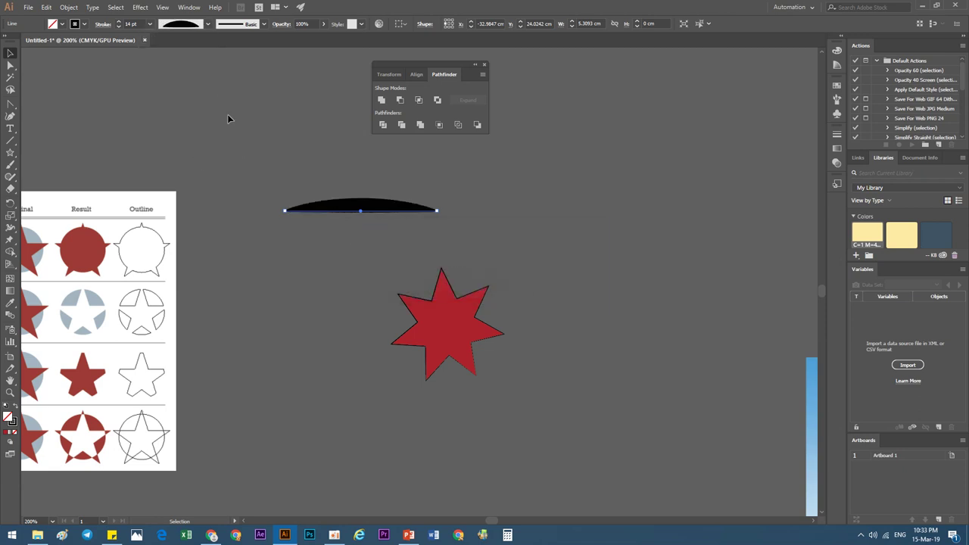
# Apply the double-bulge width profile to the line and move the line farther up from the star.
pyautogui.click(208, 25)
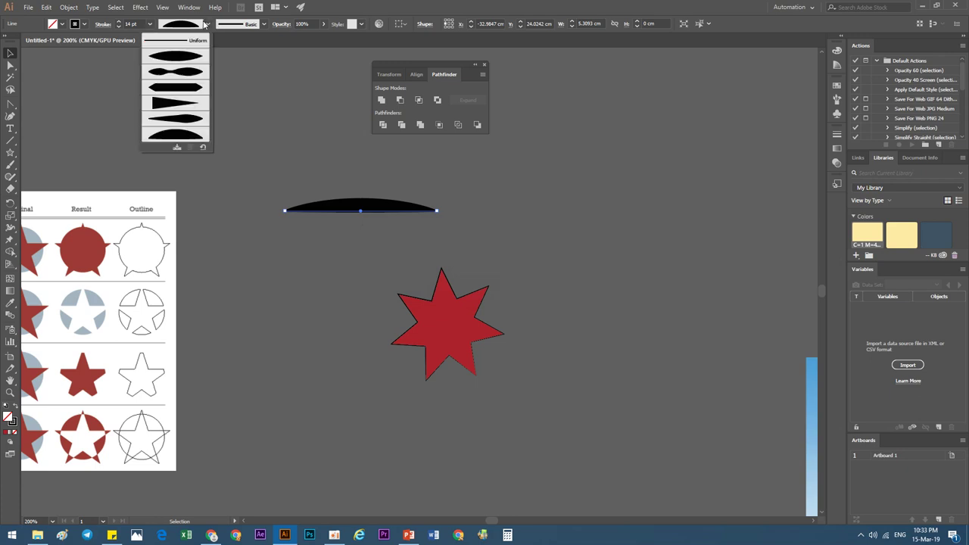
pyautogui.click(192, 78)
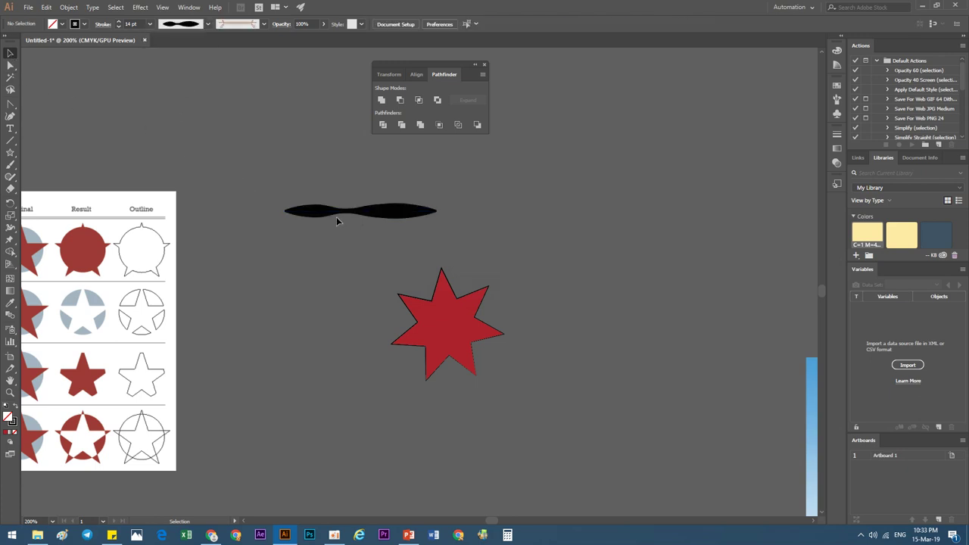
pyautogui.moveTo(341, 216); pyautogui.dragTo(255, 121)
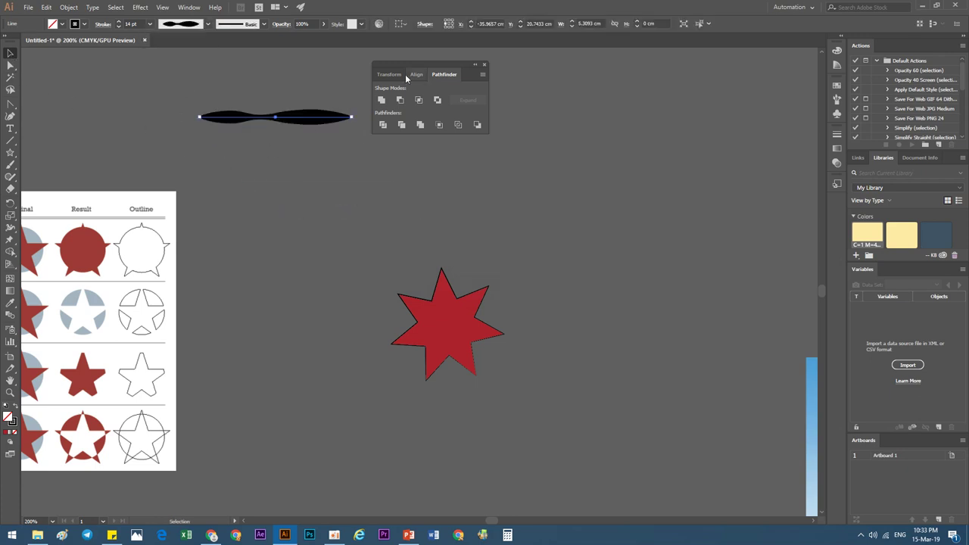
# Apply a rough charcoal-like brush to the line's stroke.
pyautogui.click(261, 25)
pyautogui.click(228, 80)
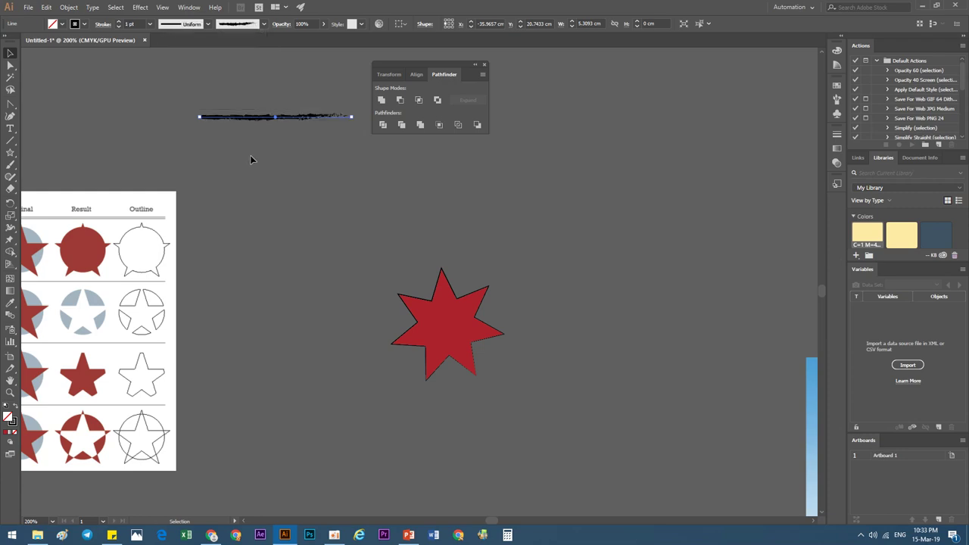
# Switch to the PowerPoint tips slide and select the pictures for tips 7, Color, and 9, Save Your Vector Art Correctly.
pyautogui.click(408, 535)
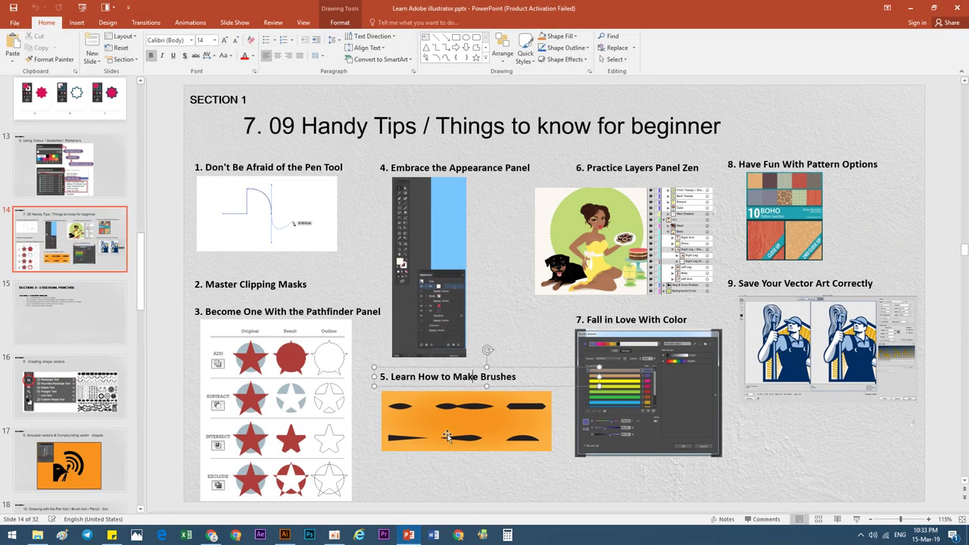
pyautogui.click(656, 399)
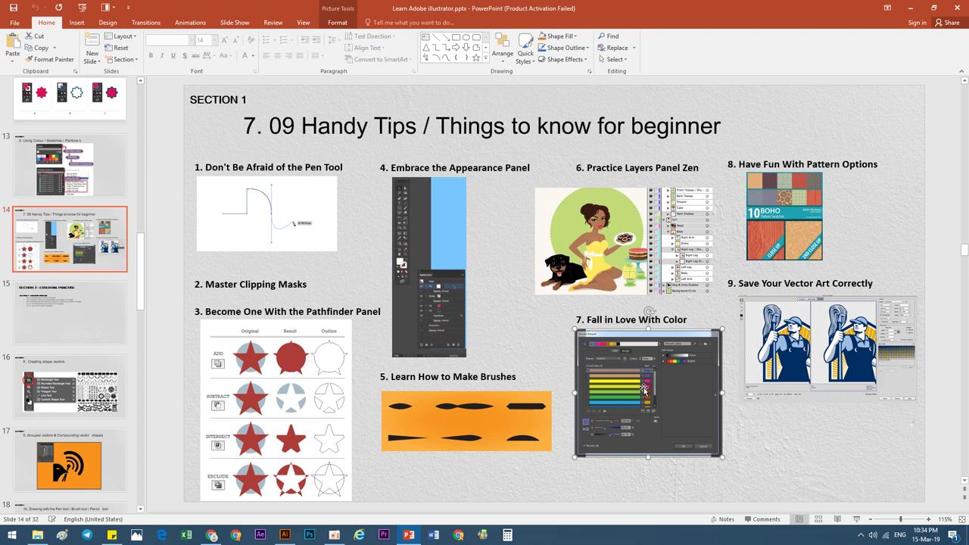
pyautogui.click(801, 333)
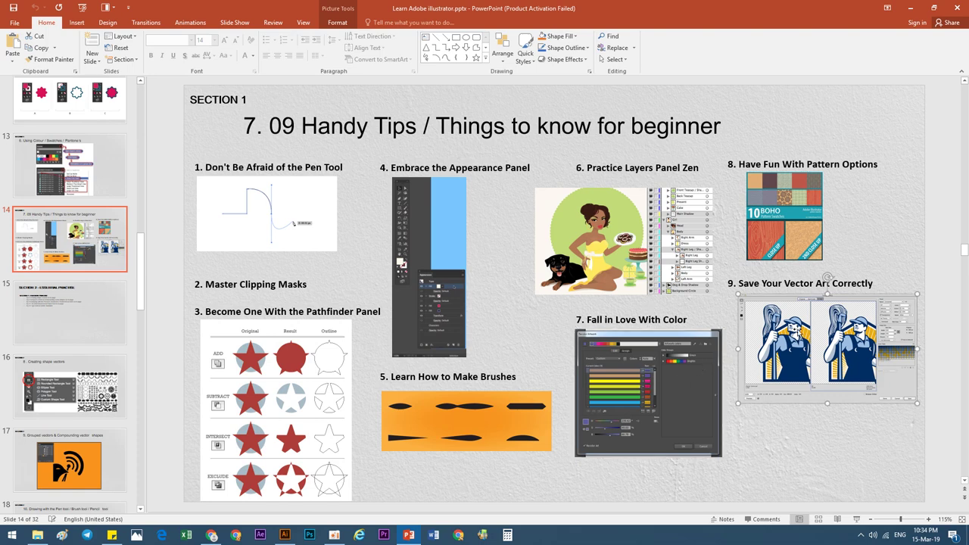
# Deselect the picture on the tips slide and switch to Illustrator.
pyautogui.click(764, 456)
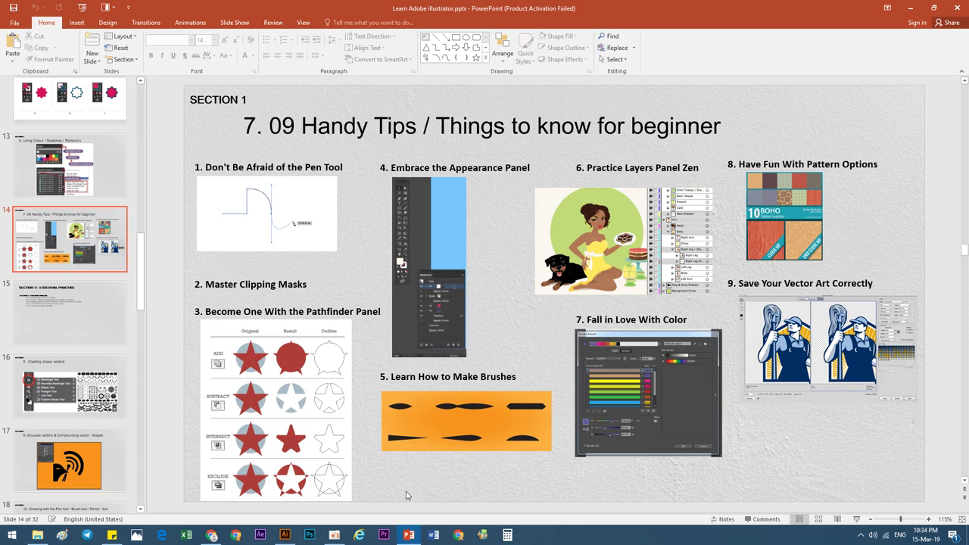
pyautogui.click(285, 534)
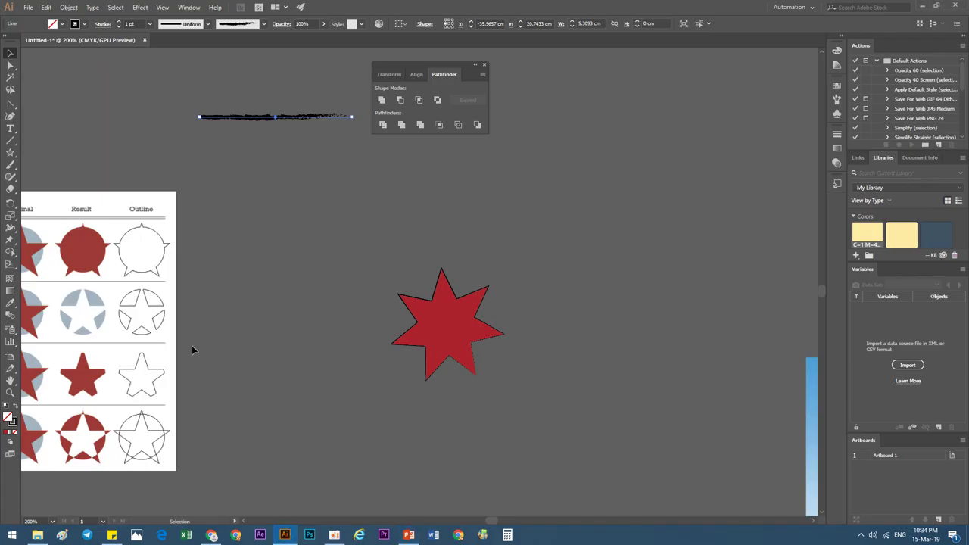
pyautogui.click(36, 8)
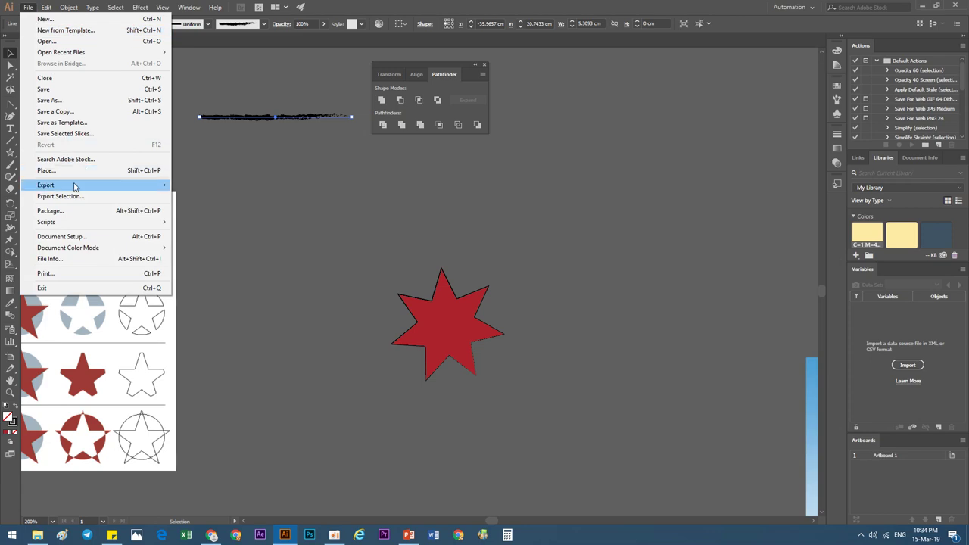
pyautogui.moveTo(151, 185)
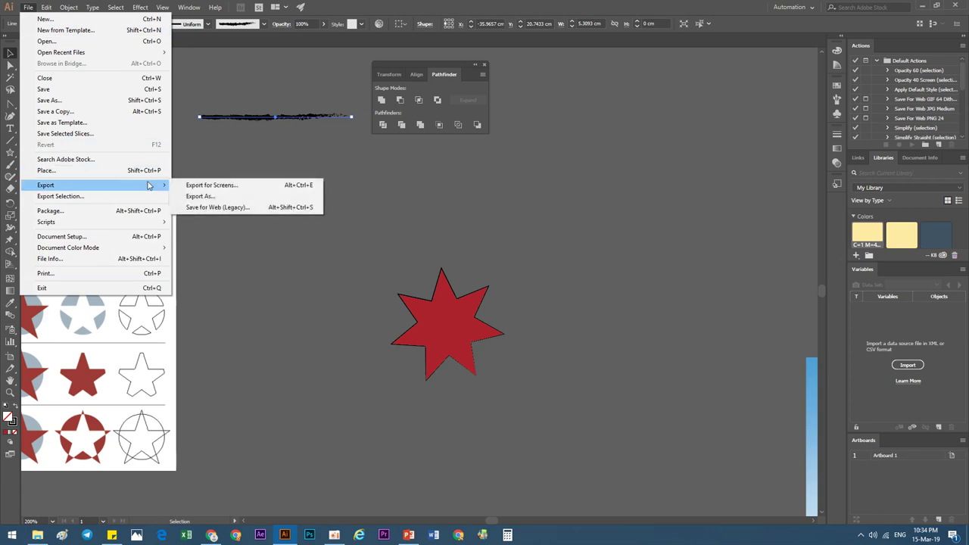
pyautogui.click(218, 207)
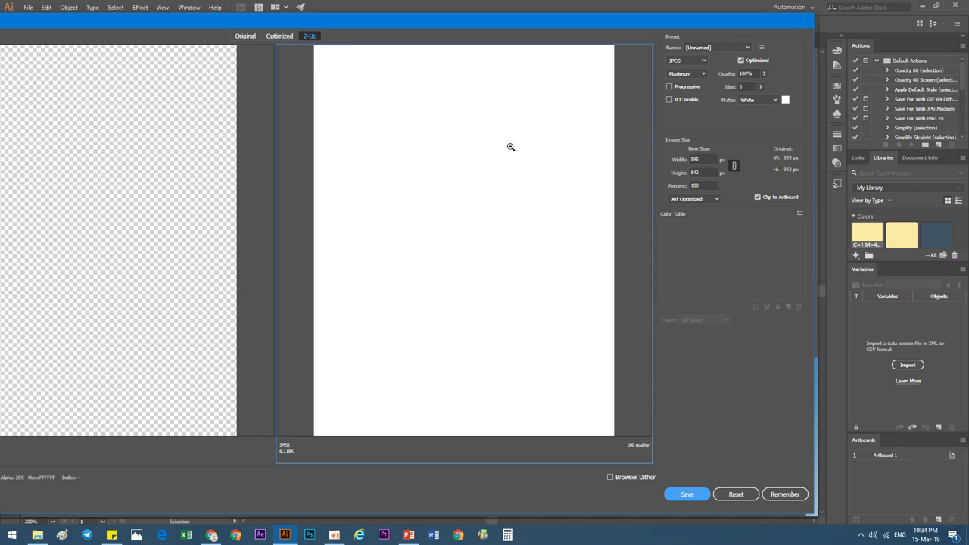
pyautogui.keyDown('alt'); pyautogui.click(510, 145); pyautogui.keyUp('alt')
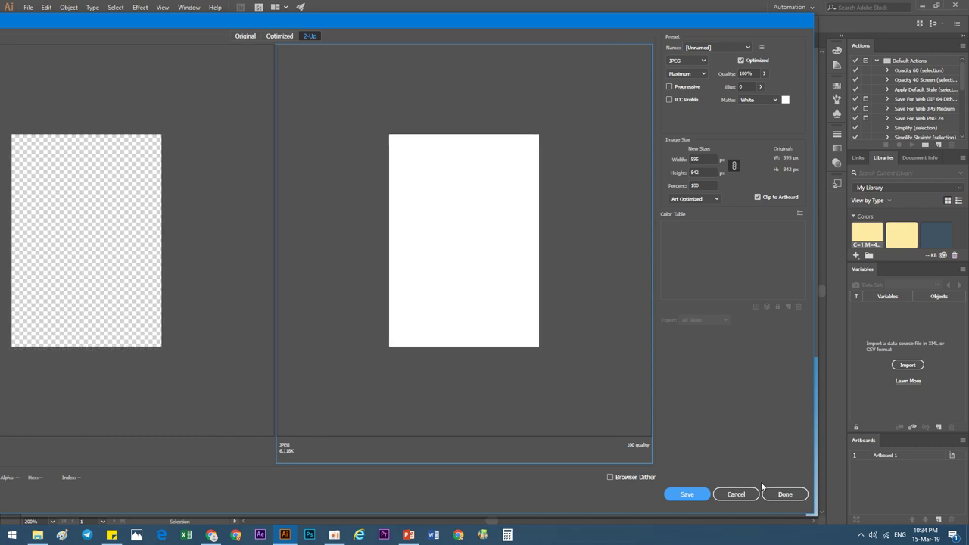
pyautogui.click(742, 494)
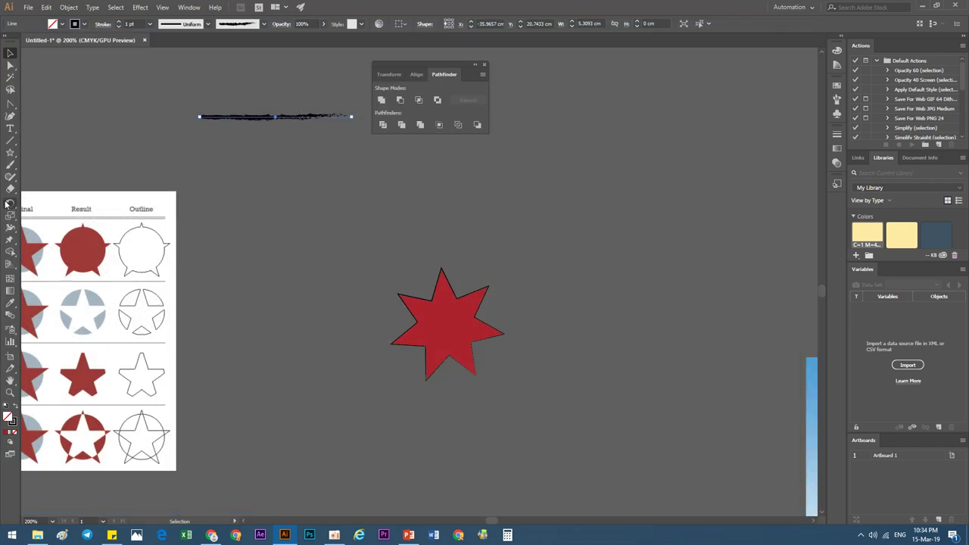
# Draw a new artboard about 8.4 by 5.6 cm around the red star and open Save for Web for it.
pyautogui.click(10, 356)
pyautogui.moveTo(314, 239); pyautogui.dragTo(554, 398)
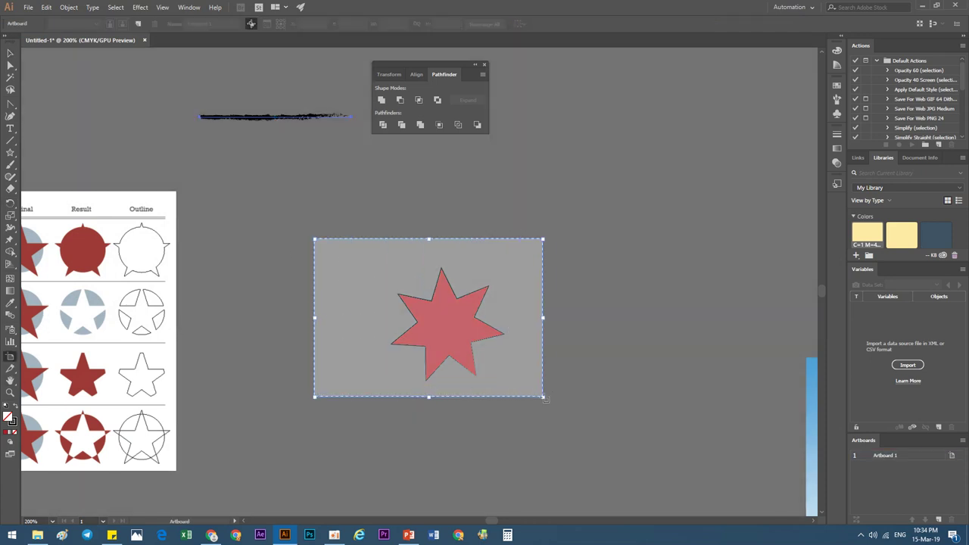
pyautogui.click(28, 7)
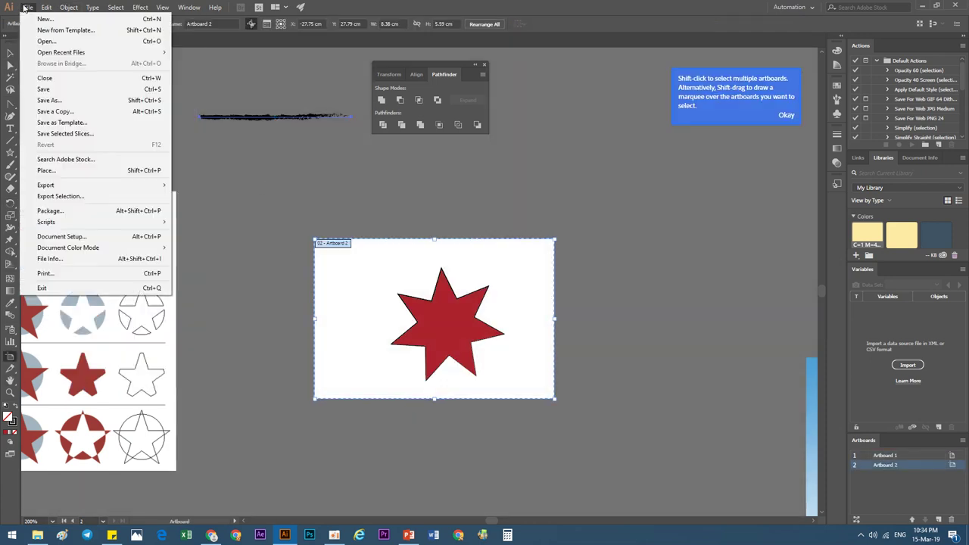
pyautogui.moveTo(114, 184)
pyautogui.click(223, 207)
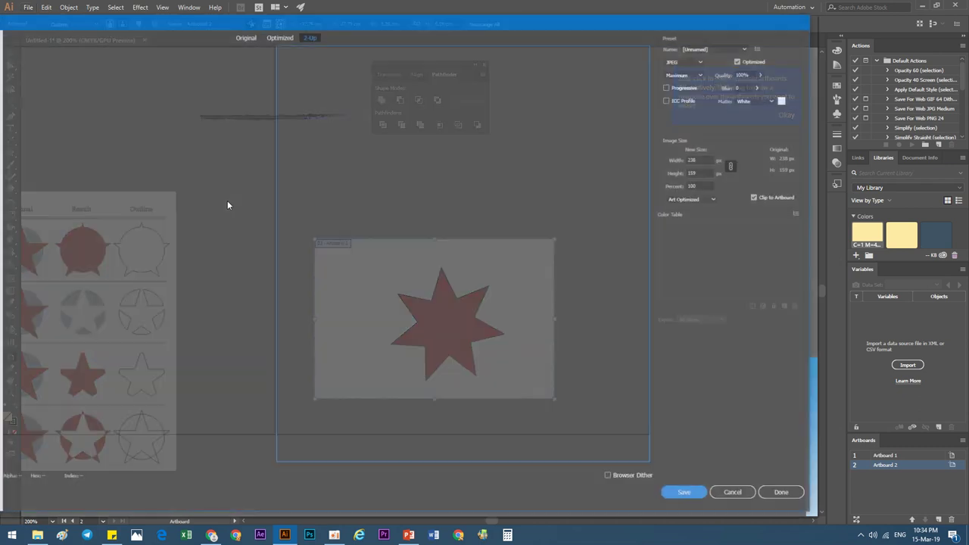
# Examine the export format and JPEG quality options, keeping JPEG at Maximum quality.
pyautogui.click(687, 60)
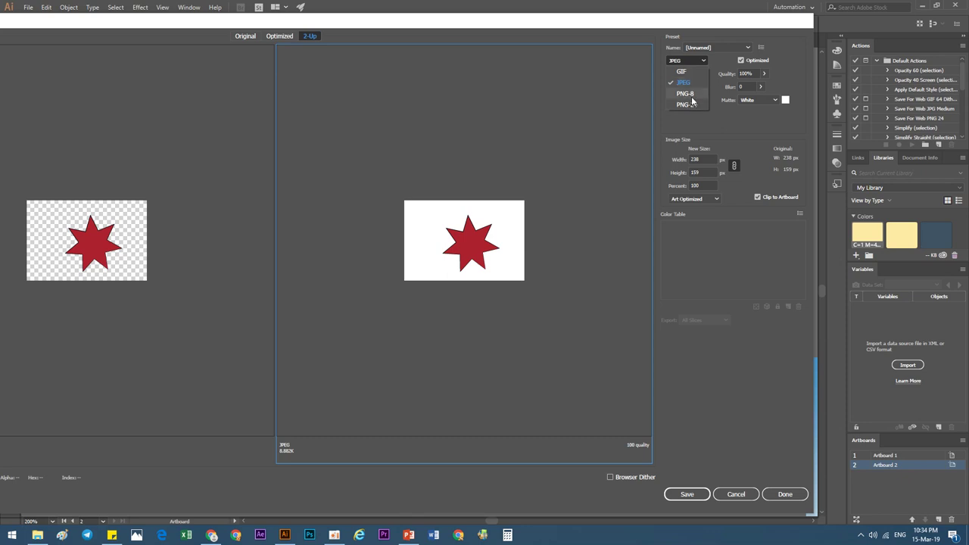
pyautogui.click(712, 127)
pyautogui.click(681, 75)
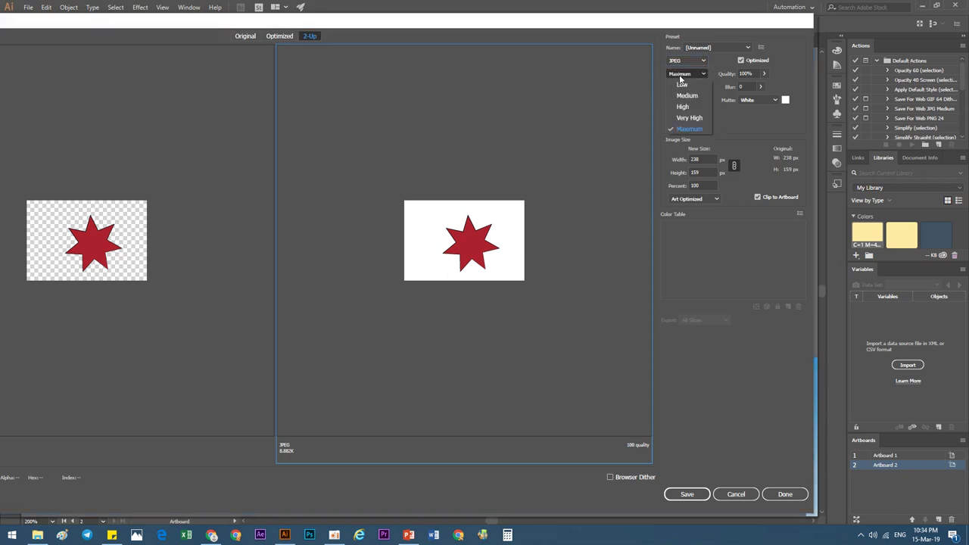
pyautogui.click(689, 129)
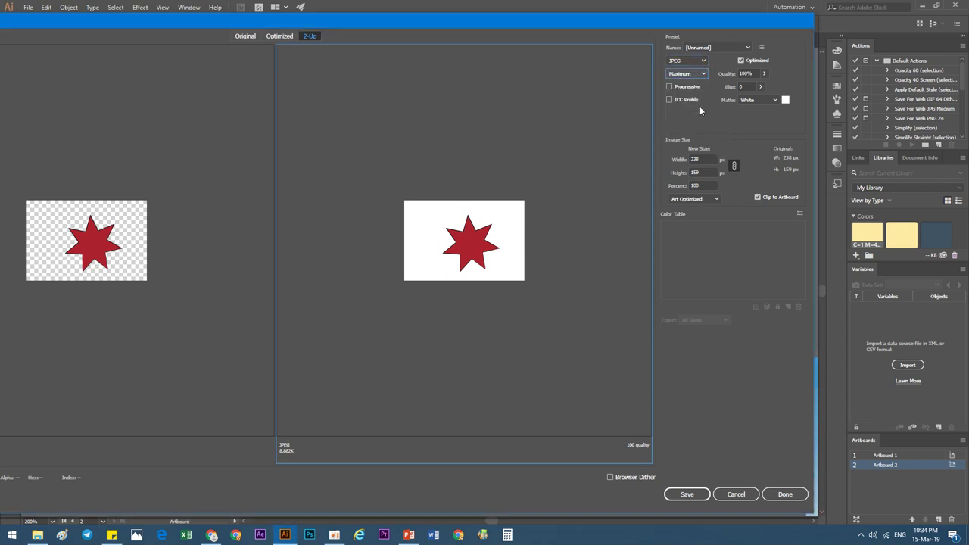
pyautogui.click(746, 74)
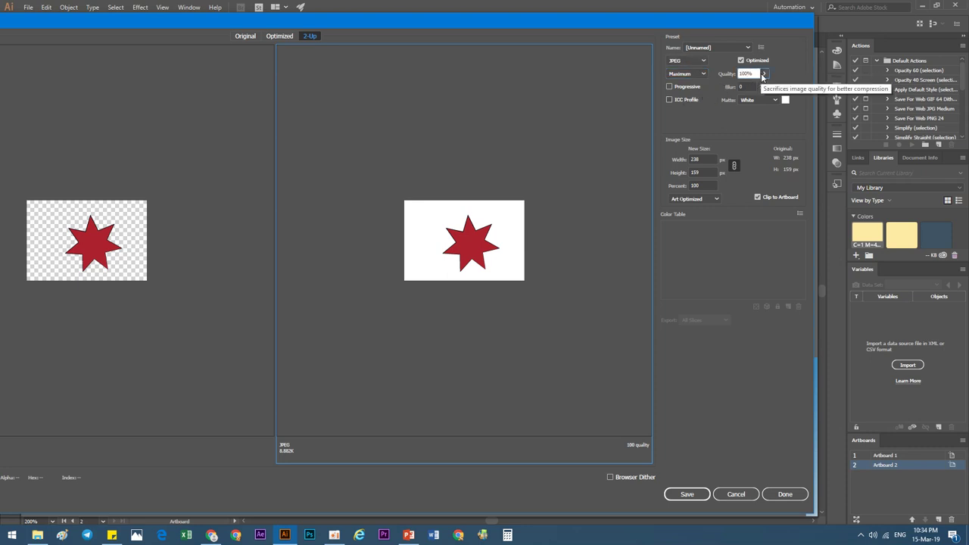
pyautogui.click(764, 73)
pyautogui.click(725, 126)
# Try the Black and None matte options on the JPEG preview and return the matte to White.
pyautogui.click(753, 100)
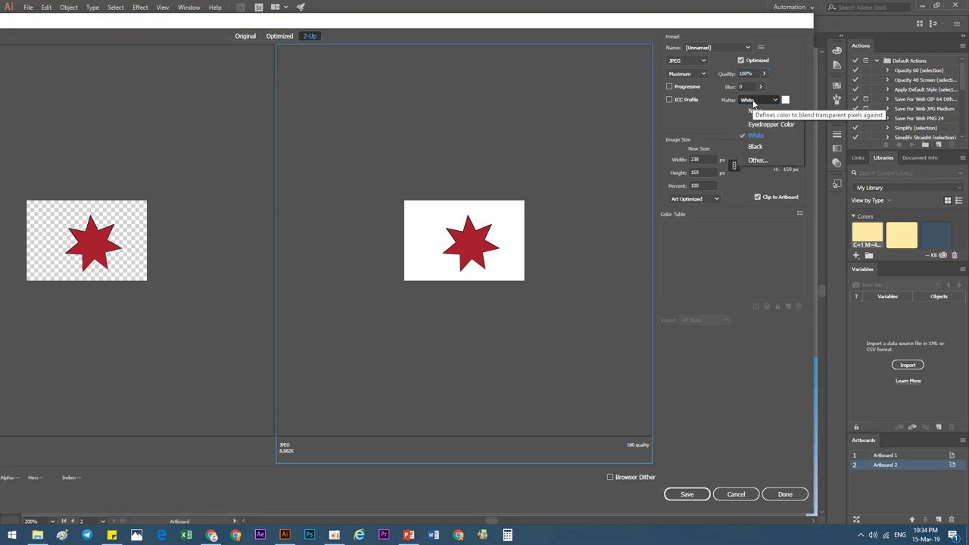
pyautogui.click(757, 146)
pyautogui.click(757, 102)
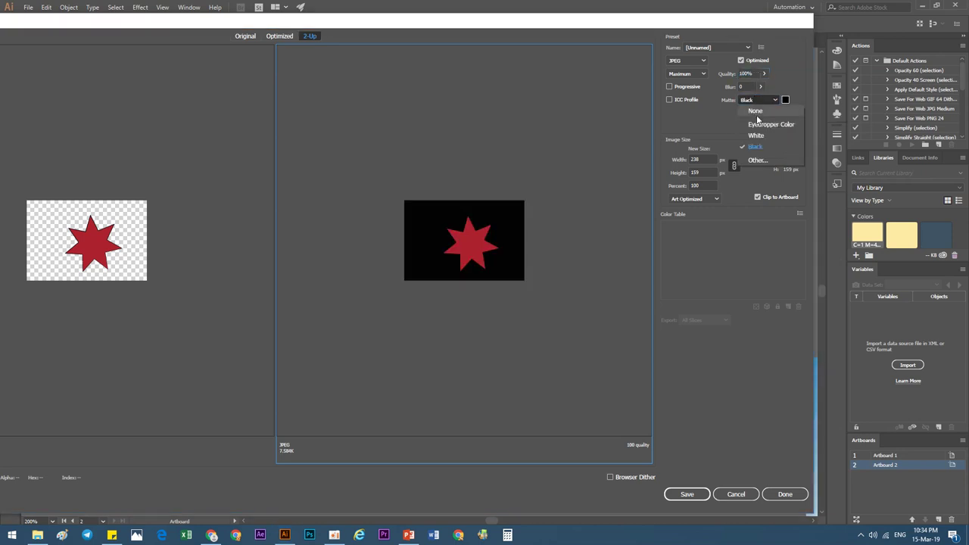
pyautogui.click(755, 111)
pyautogui.click(759, 102)
pyautogui.click(753, 135)
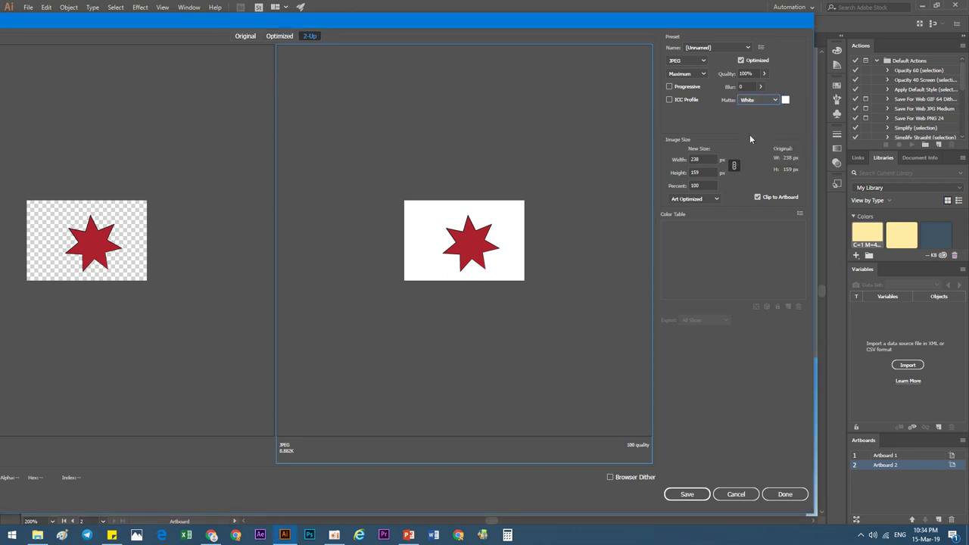
# Set the exported image's width to 1238 px with proportions linked.
pyautogui.click(690, 160)
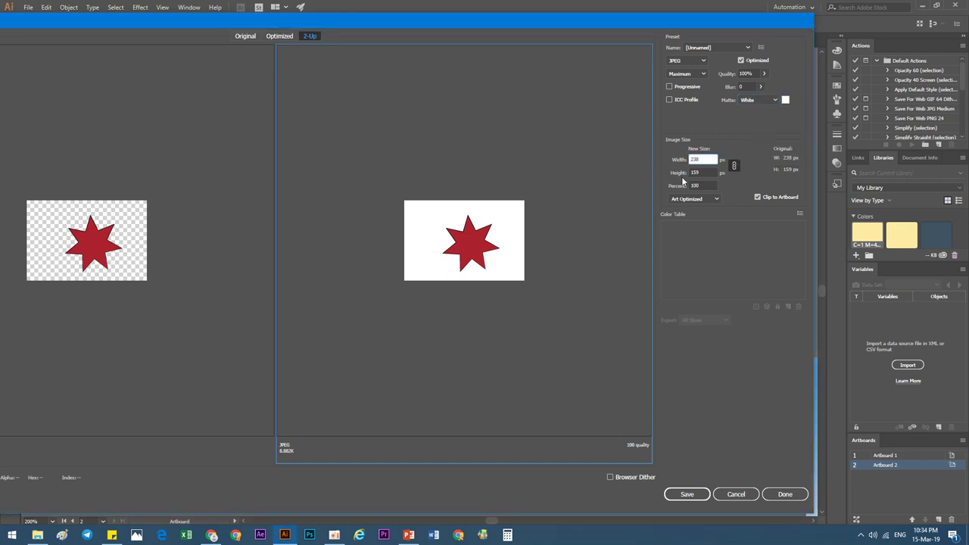
pyautogui.press('Home')
pyautogui.write('1')
pyautogui.press('Tab')
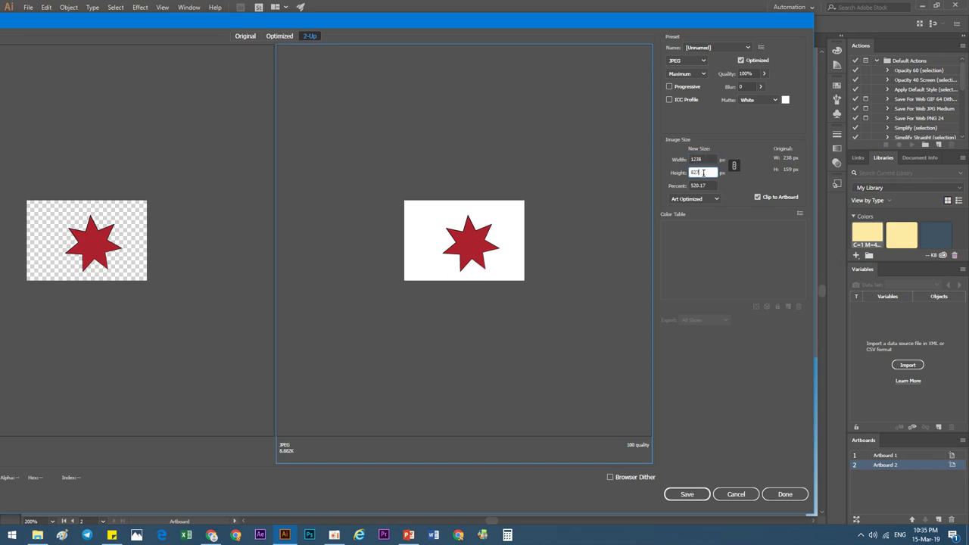
# Try Type Optimized anti-aliasing for the export and return it to Art Optimized.
pyautogui.click(693, 200)
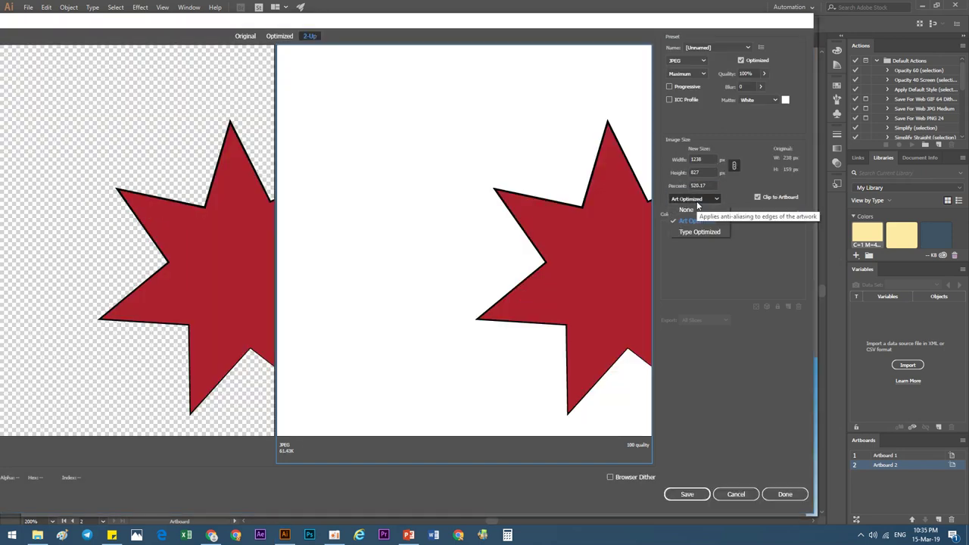
pyautogui.click(692, 231)
pyautogui.click(694, 200)
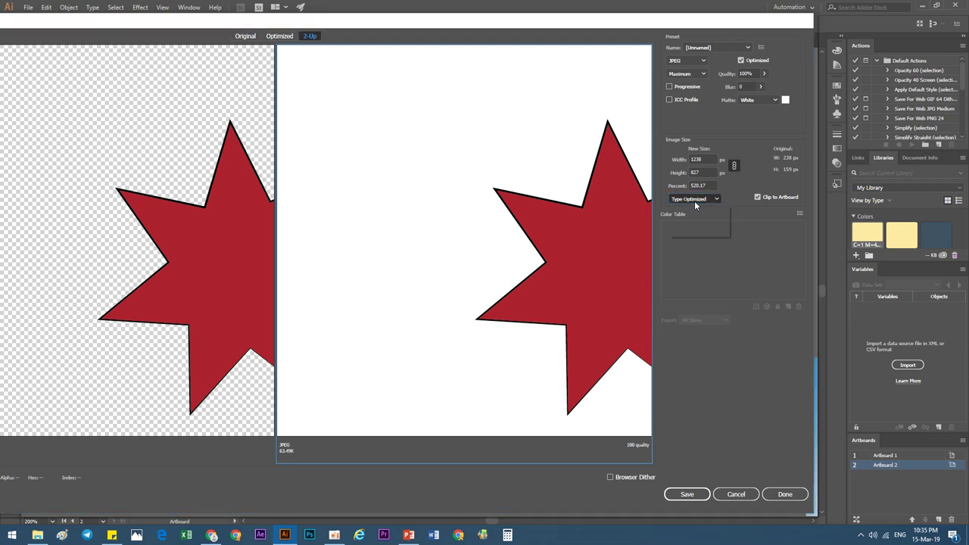
pyautogui.click(689, 220)
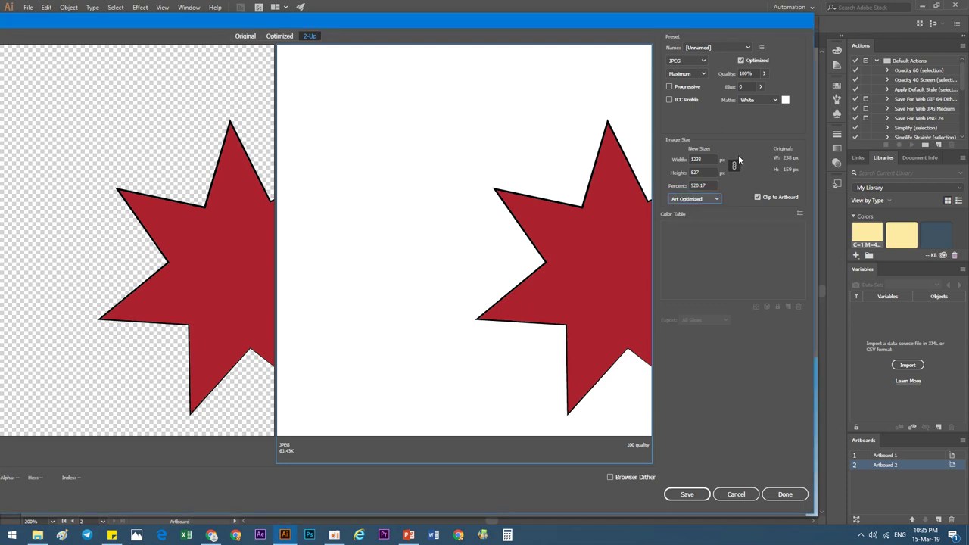
# Change the export format to GIF and examine its color reduction, matte and transparency dither options.
pyautogui.click(692, 61)
pyautogui.click(681, 71)
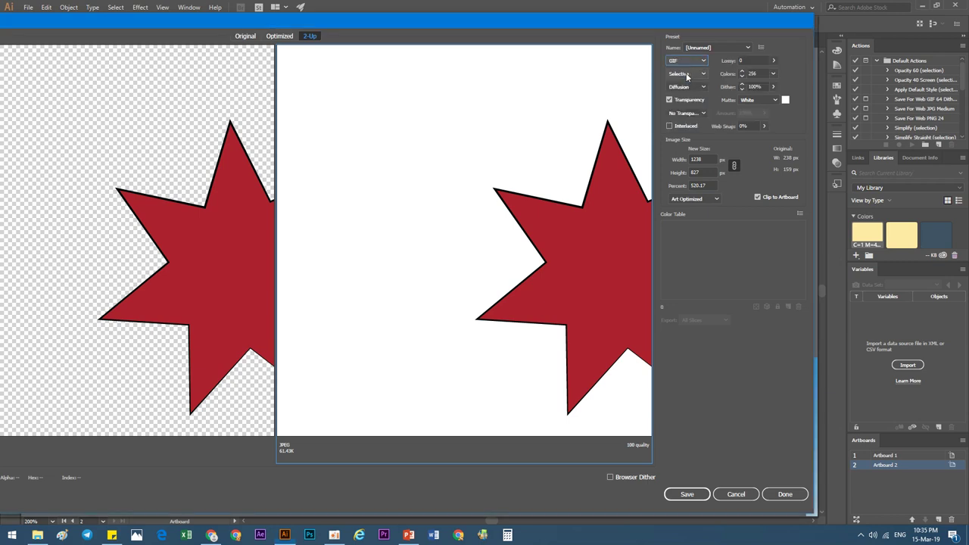
pyautogui.click(689, 73)
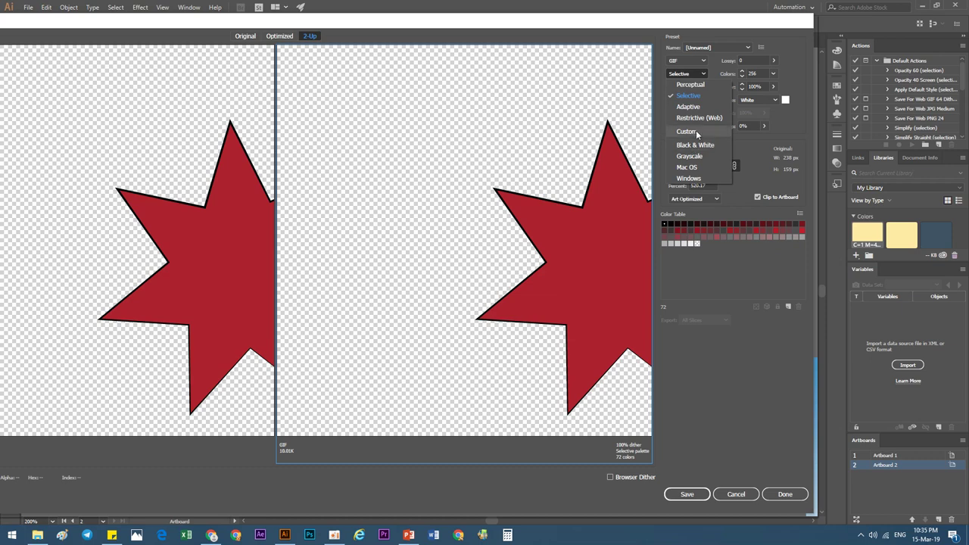
pyautogui.click(718, 273)
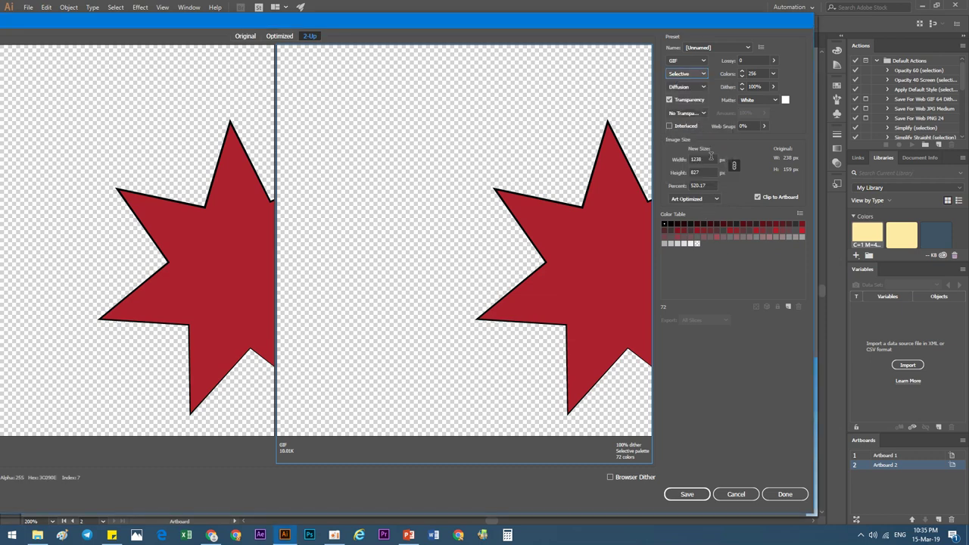
pyautogui.click(773, 60)
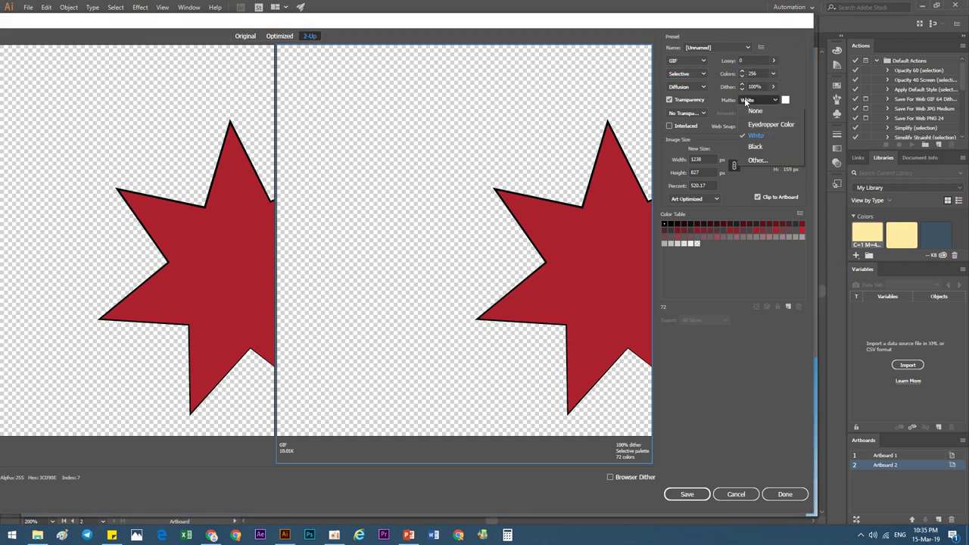
pyautogui.click(688, 113)
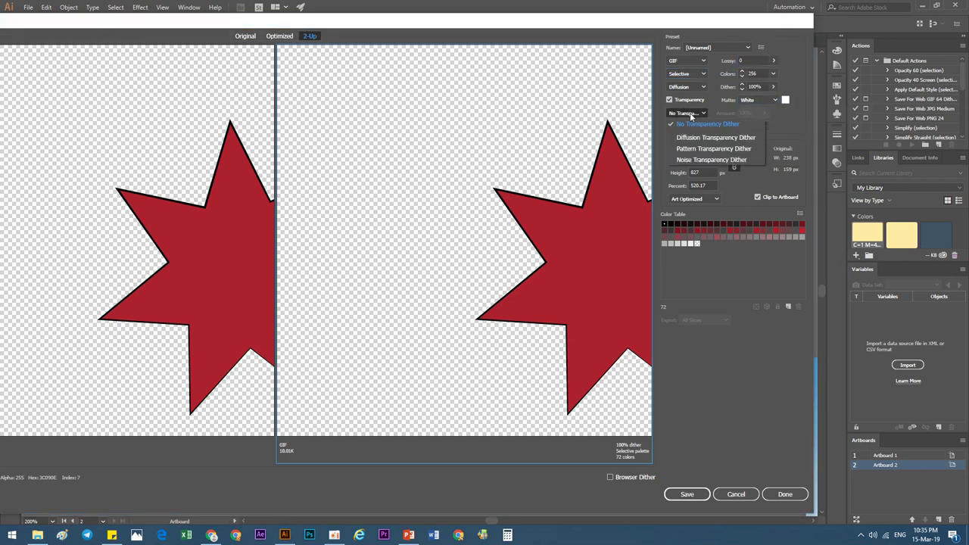
pyautogui.click(690, 123)
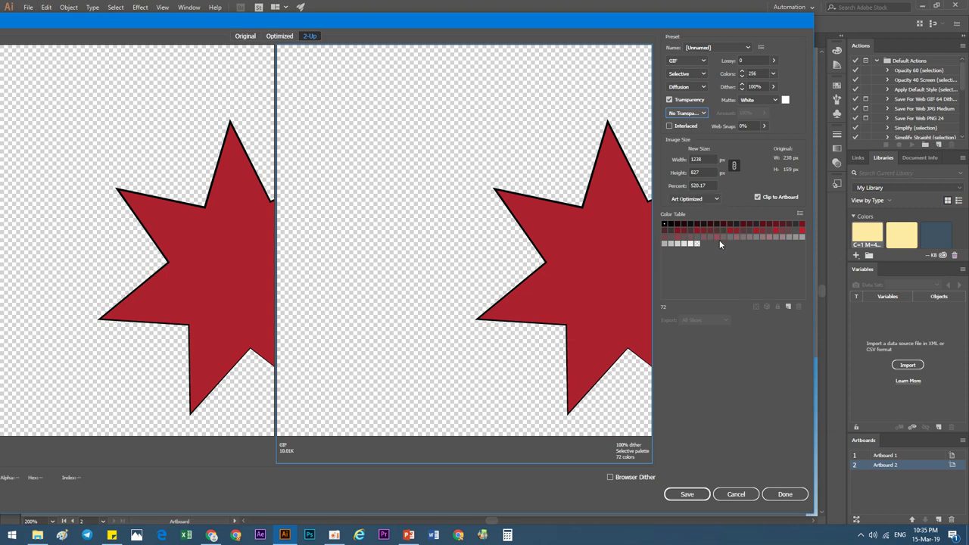
# Change the export format to PNG-8 and examine its color reduction, dither, transparency and image size settings.
pyautogui.click(694, 62)
pyautogui.click(690, 95)
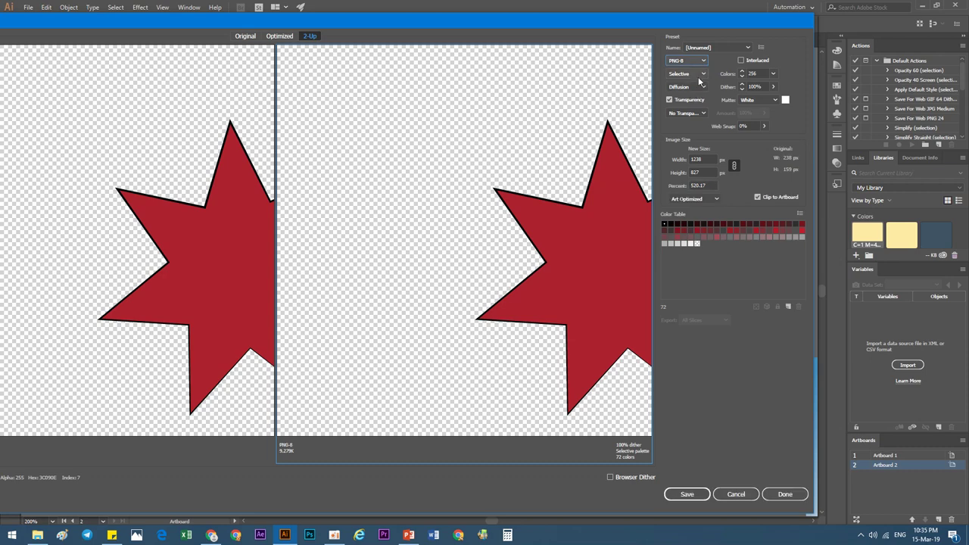
pyautogui.click(698, 75)
pyautogui.click(699, 75)
pyautogui.click(698, 75)
pyautogui.click(698, 75)
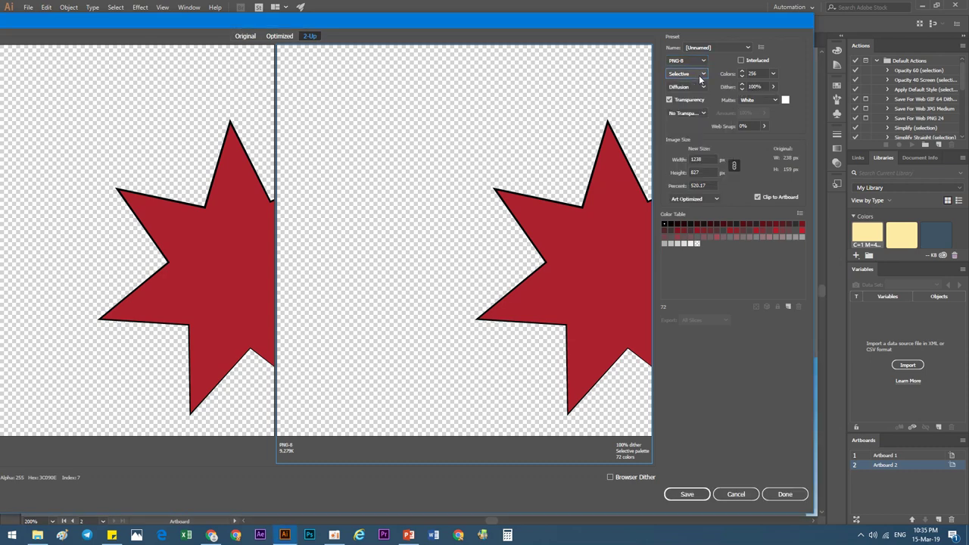
pyautogui.click(704, 111)
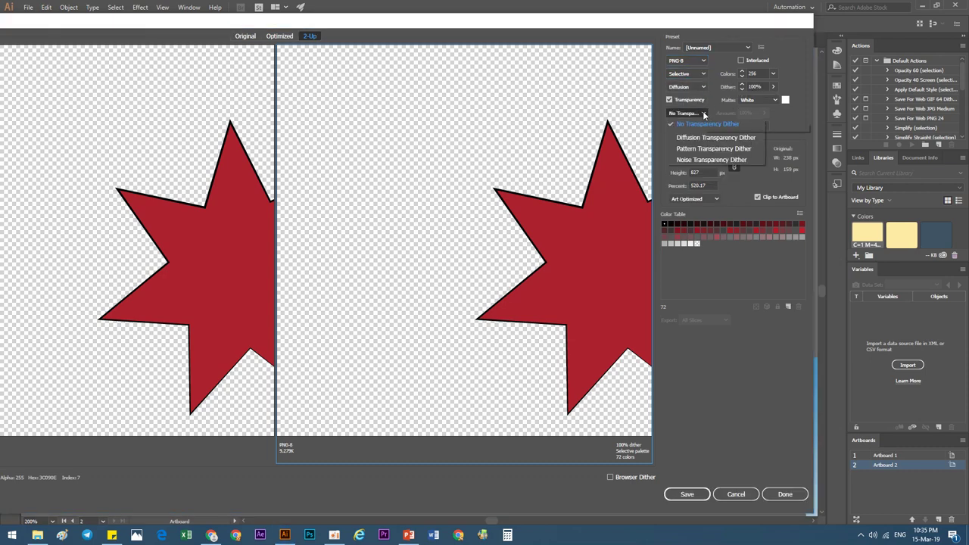
pyautogui.click(702, 87)
pyautogui.click(702, 89)
pyautogui.click(755, 87)
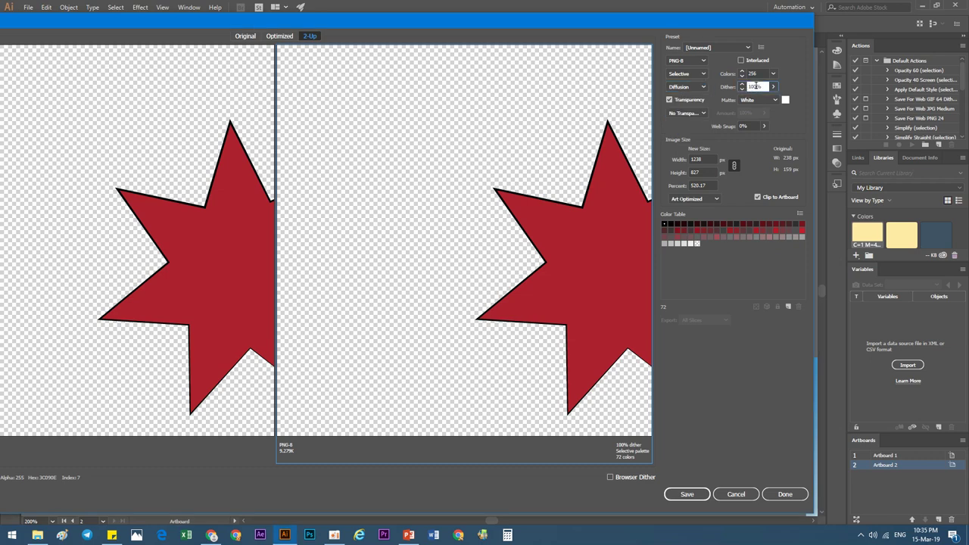
pyautogui.click(698, 173)
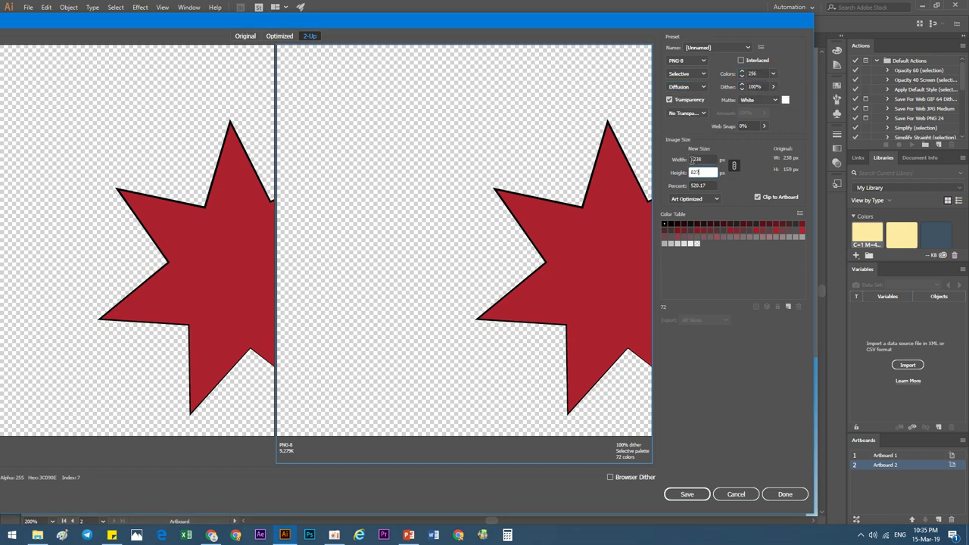
# Compare the PNG-24 and PNG-8 export options, including PNG-8's color reduction and dither, ending on PNG-24 with its image size fields.
pyautogui.click(690, 63)
pyautogui.click(692, 100)
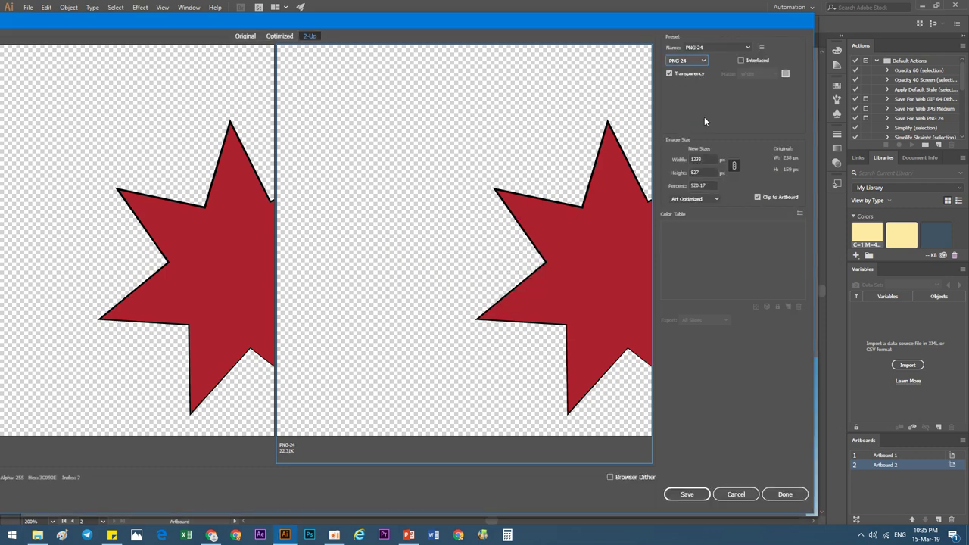
pyautogui.click(691, 60)
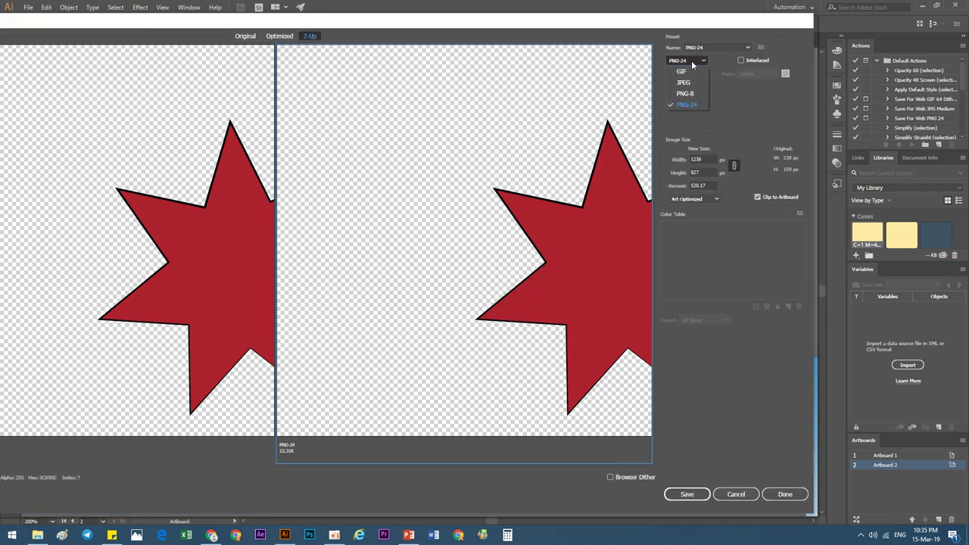
pyautogui.click(685, 94)
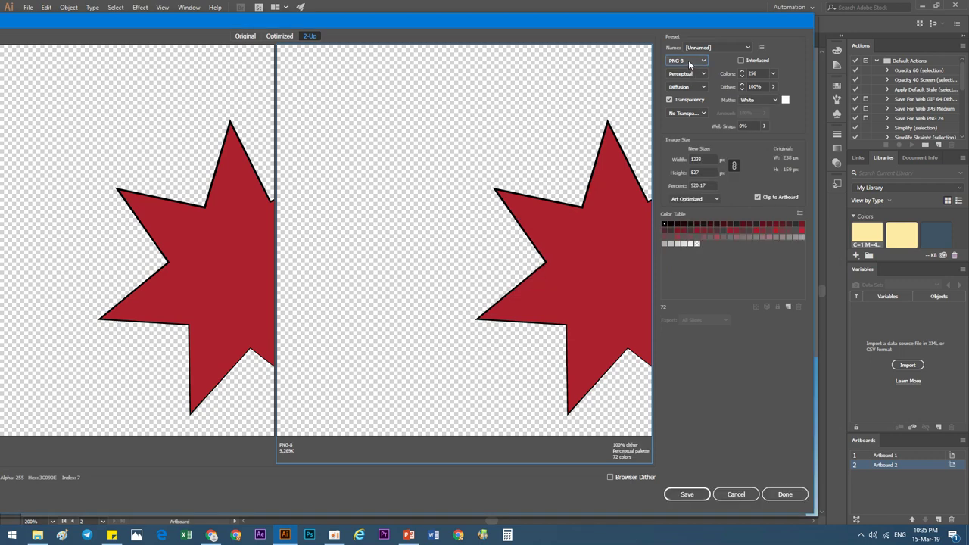
pyautogui.click(686, 73)
pyautogui.click(688, 84)
pyautogui.click(691, 62)
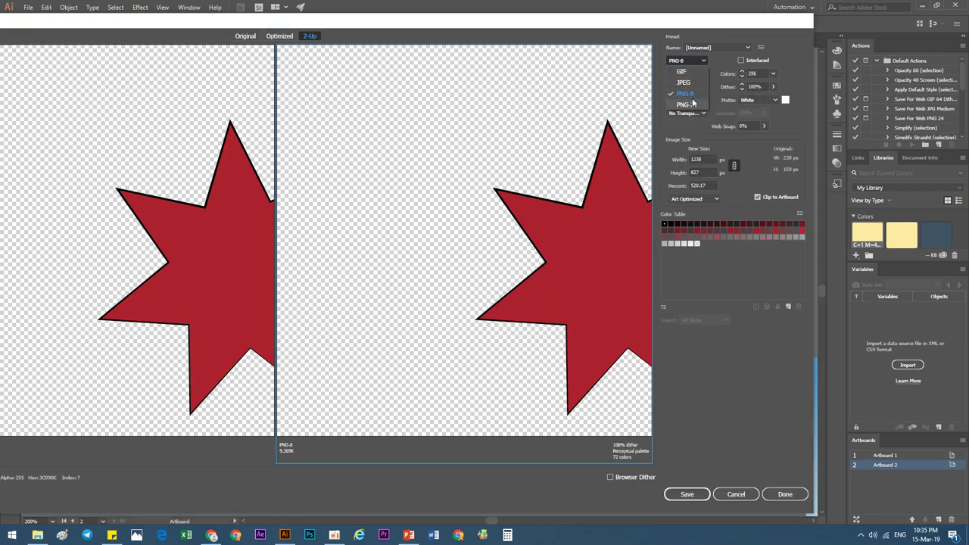
pyautogui.click(691, 101)
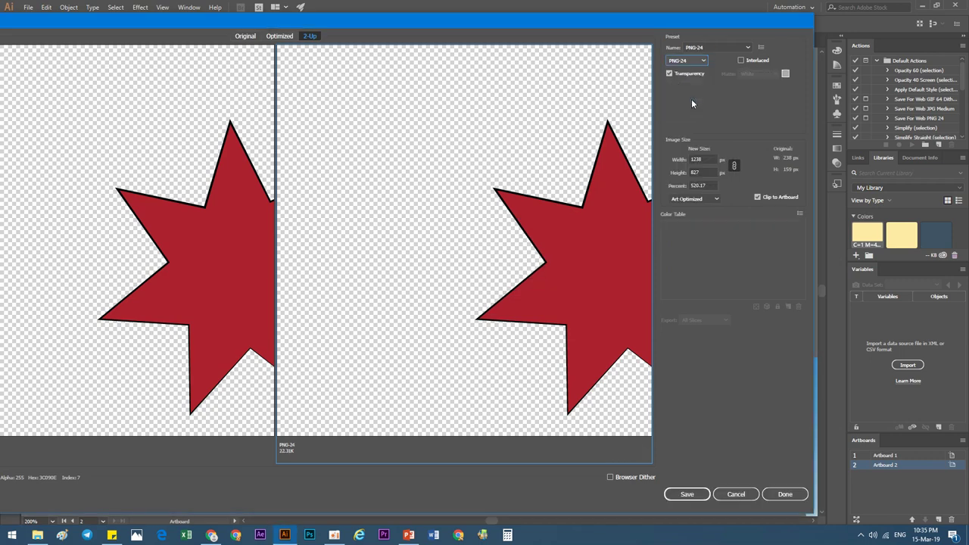
pyautogui.click(711, 158)
pyautogui.click(705, 185)
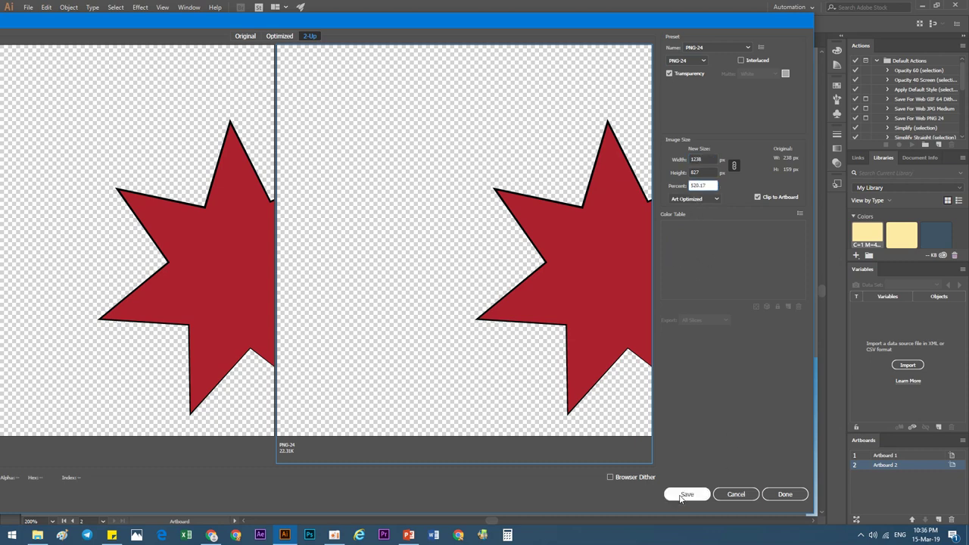
pyautogui.moveTo(736, 495); pyautogui.dragTo(663, 448)
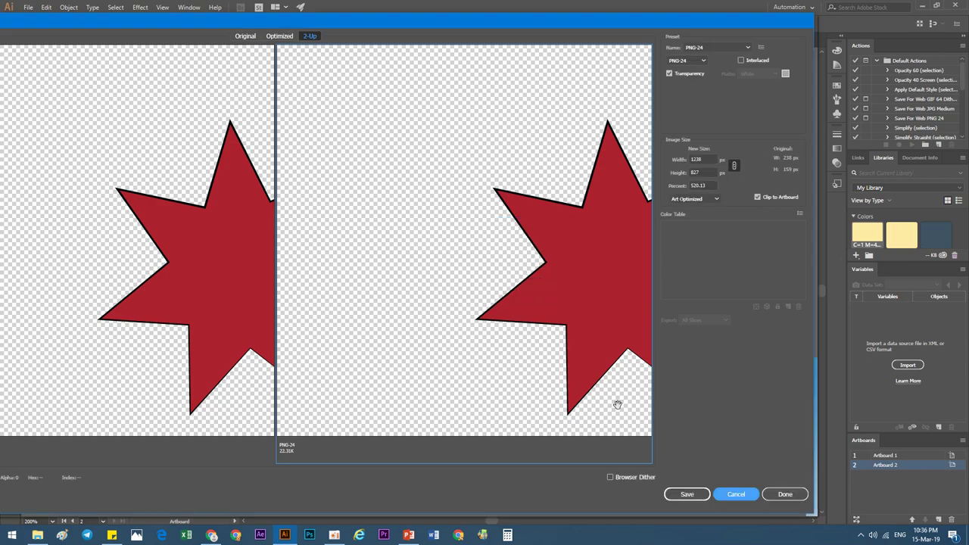
# Switch to the PowerPoint beginner tips slide and review the saving, brushes and Fall in Love With Color pictures.
pyautogui.click(408, 535)
pyautogui.click(675, 356)
pyautogui.click(810, 344)
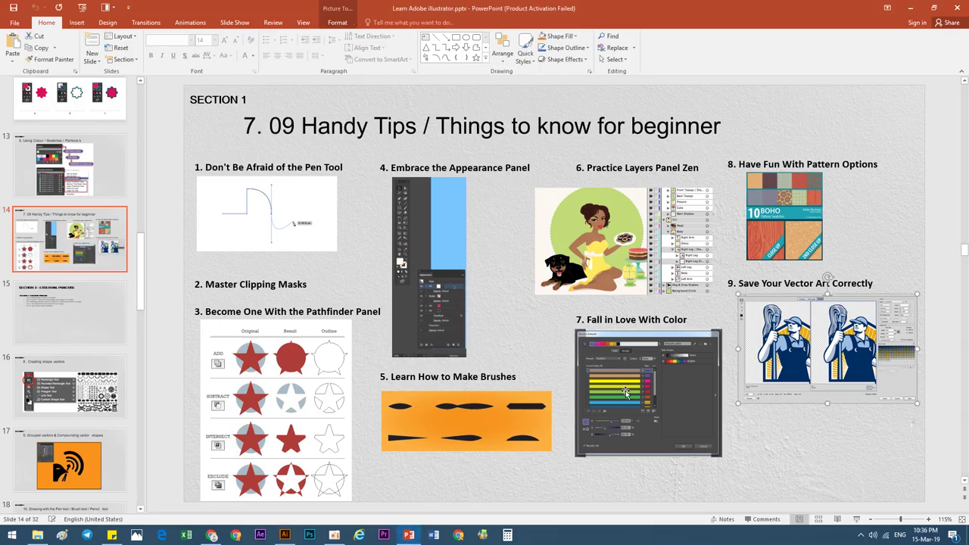
pyautogui.click(626, 393)
pyautogui.click(441, 416)
pyautogui.click(594, 391)
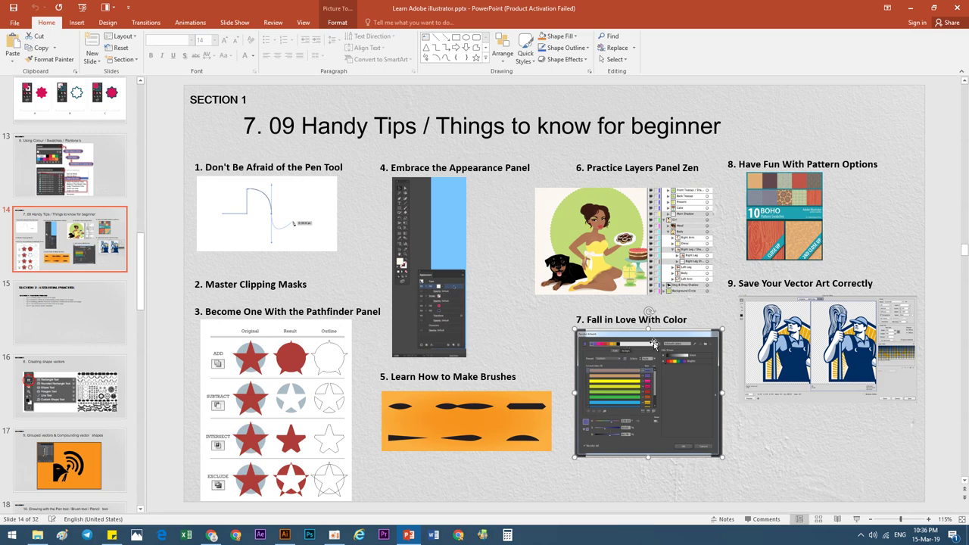
# Switch back to Illustrator, cancel the web export and leave artboard editing.
pyautogui.click(284, 535)
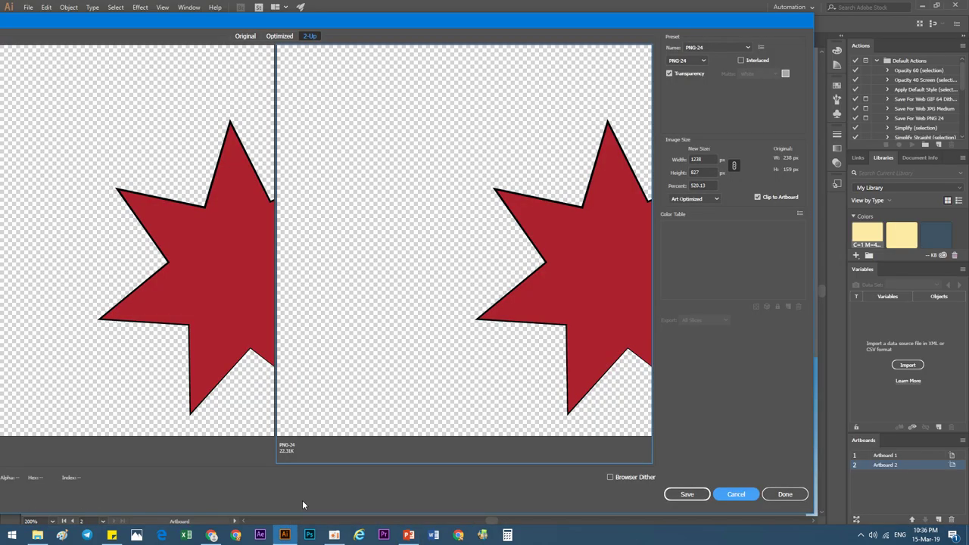
pyautogui.click(731, 494)
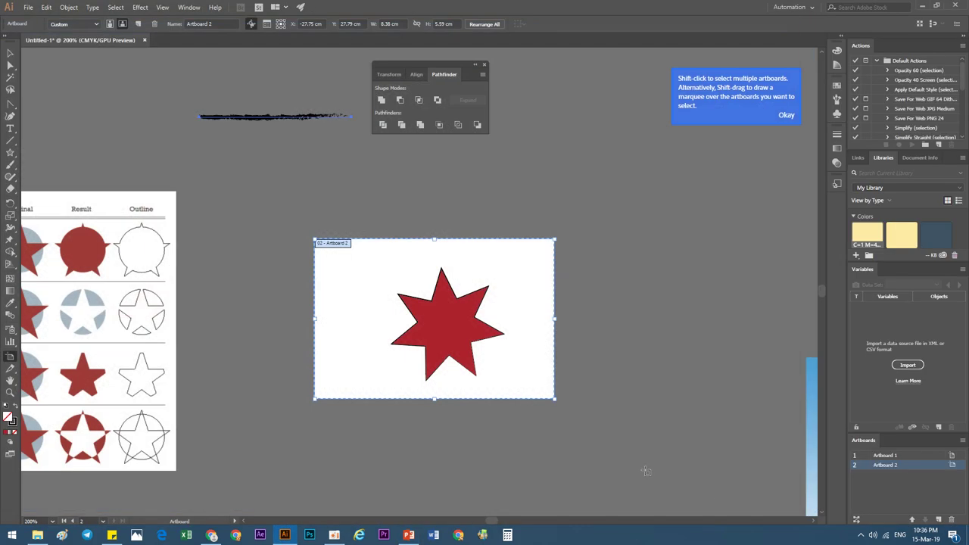
pyautogui.click(11, 53)
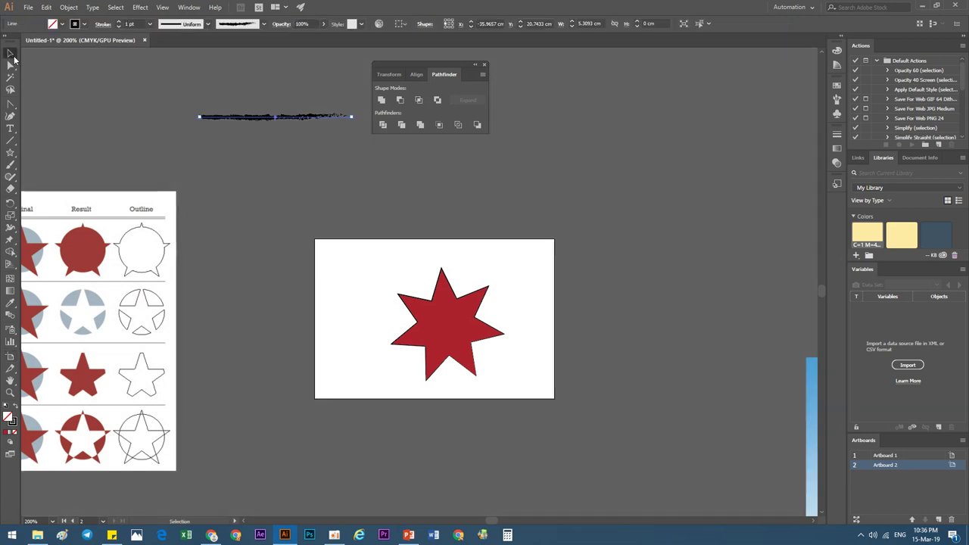
# Change the fill of the red seven-pointed star on Artboard 2 to a medium green with the Color Picker.
pyautogui.click(418, 316)
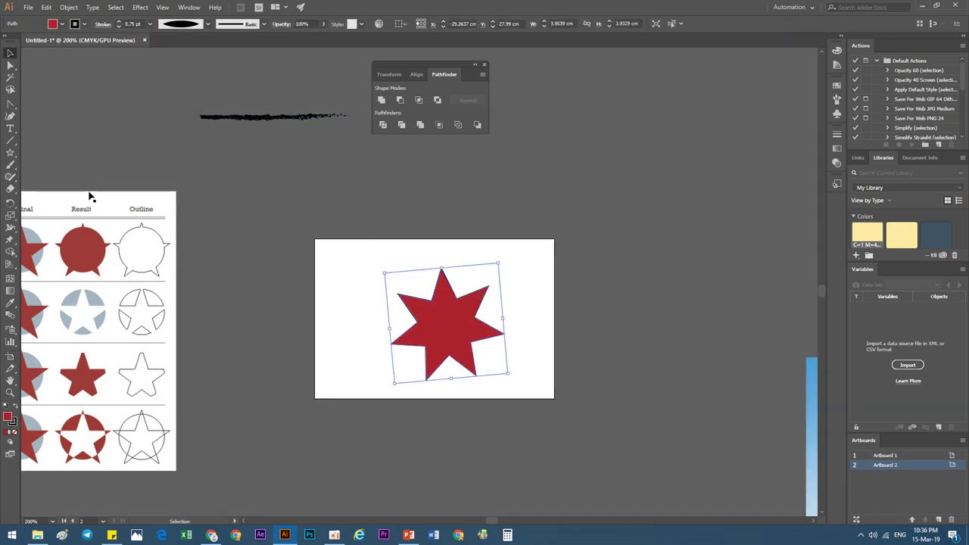
pyautogui.doubleClick(8, 417)
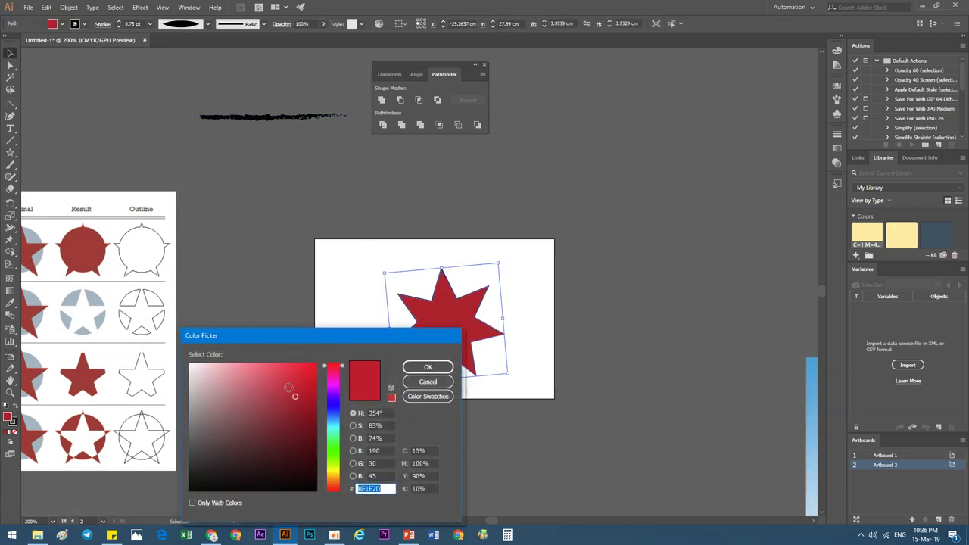
pyautogui.moveTo(289, 388)
pyautogui.mouseDown()
pyautogui.moveTo(224, 369)
pyautogui.moveTo(283, 436)
pyautogui.moveTo(283, 377)
pyautogui.mouseUp()
pyautogui.click(337, 452)
pyautogui.click(428, 367)
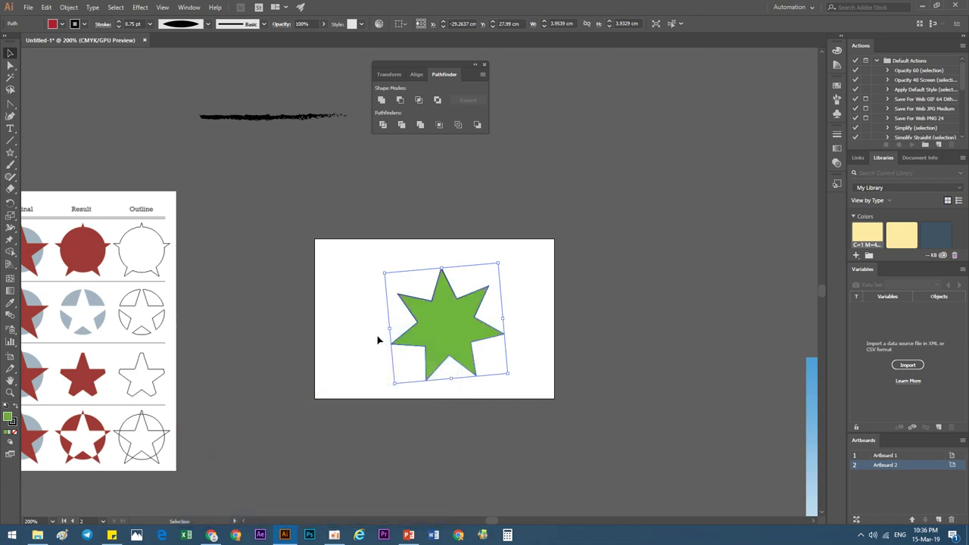
# Open Recolor Artwork for the green star and examine how its green and black colors are assigned.
pyautogui.click(380, 23)
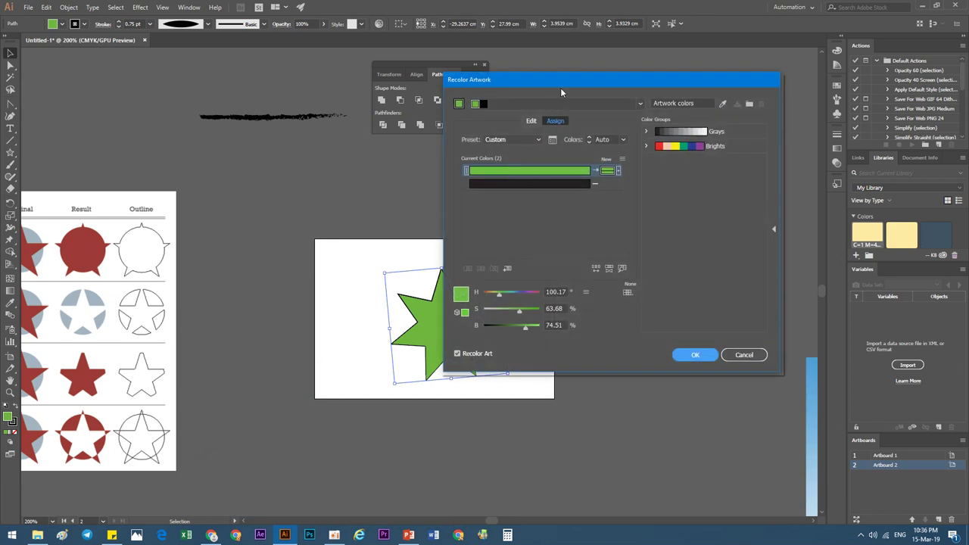
pyautogui.moveTo(560, 88); pyautogui.dragTo(606, 53)
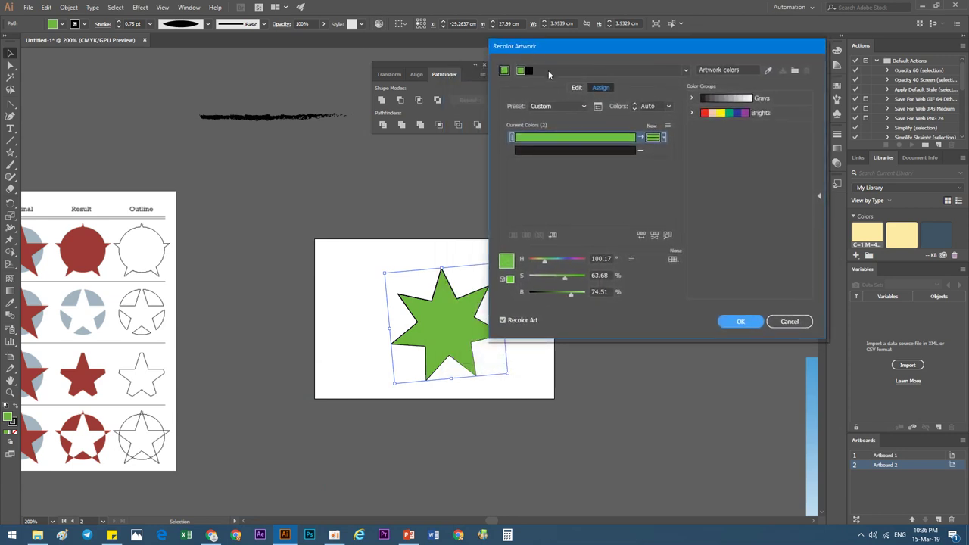
pyautogui.click(616, 152)
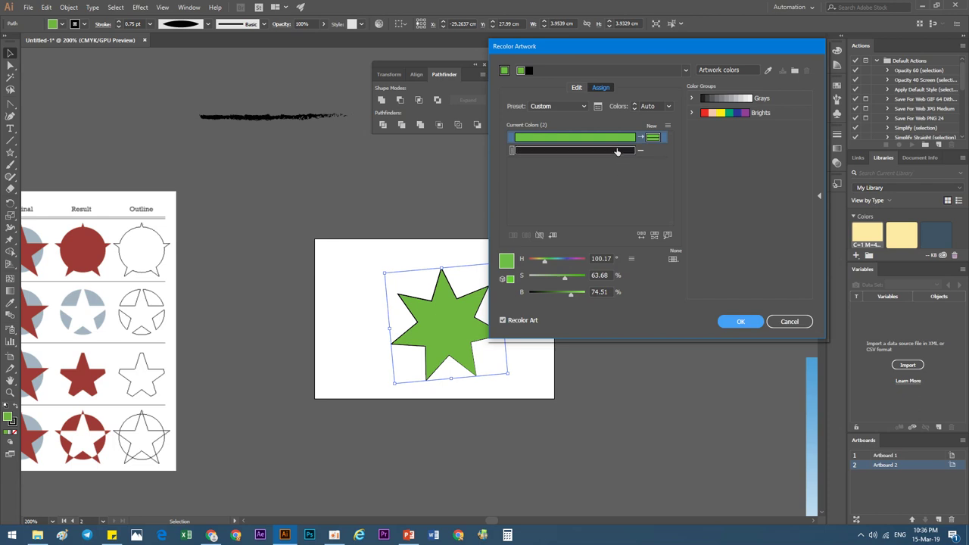
pyautogui.click(615, 139)
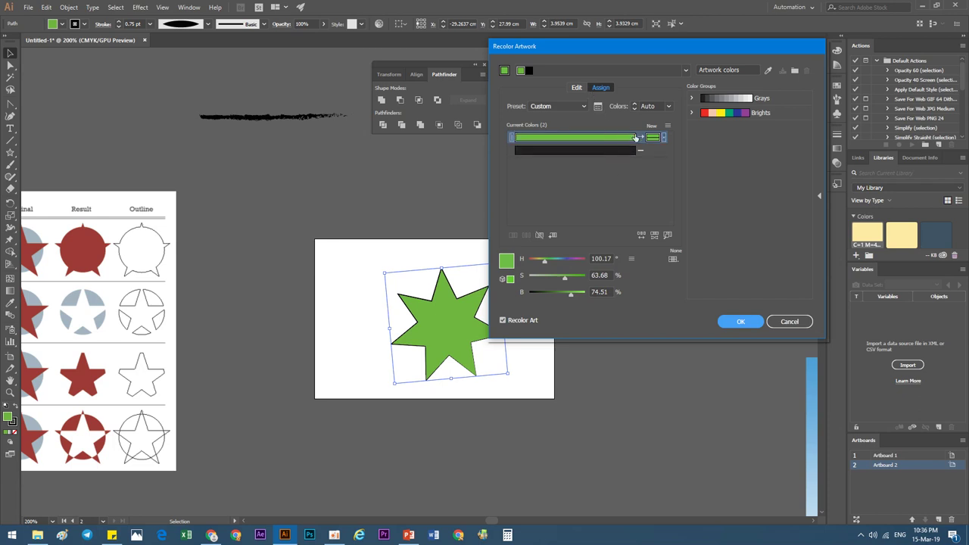
# Try editing the star's colors on the smooth color wheel, raising the brightness and shifting the fill through teal to bright red.
pyautogui.click(572, 89)
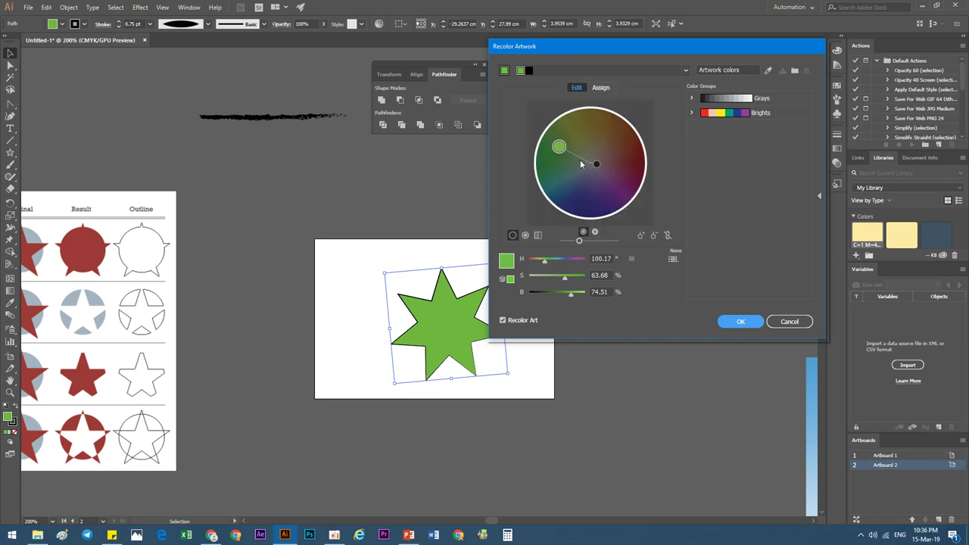
pyautogui.moveTo(584, 243); pyautogui.dragTo(619, 243)
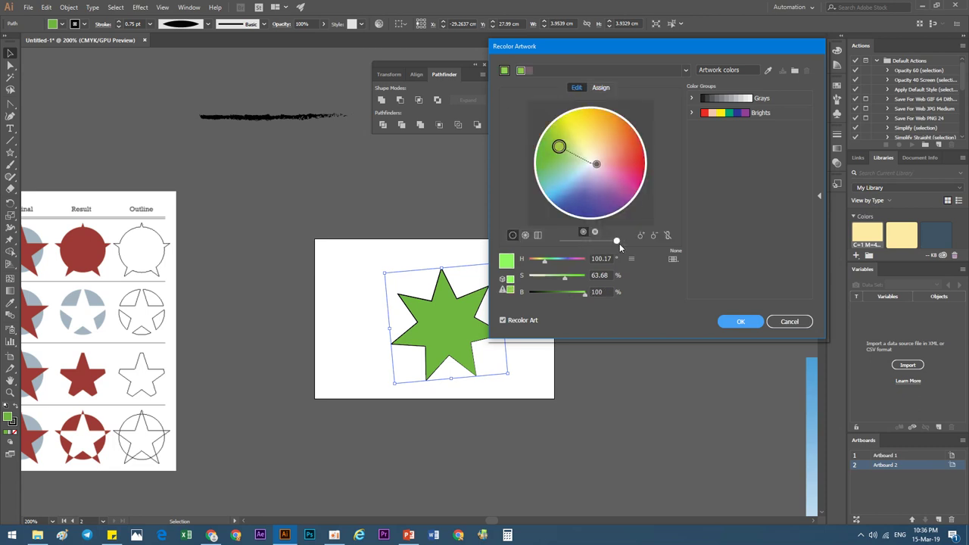
pyautogui.moveTo(558, 146); pyautogui.dragTo(572, 174)
pyautogui.moveTo(573, 174)
pyautogui.mouseDown()
pyautogui.moveTo(605, 174)
pyautogui.moveTo(601, 134)
pyautogui.moveTo(616, 190)
pyautogui.moveTo(566, 198)
pyautogui.moveTo(560, 161)
pyautogui.mouseUp()
pyautogui.click(597, 162)
pyautogui.moveTo(602, 134)
pyautogui.mouseDown()
pyautogui.moveTo(575, 134)
pyautogui.moveTo(561, 161)
pyautogui.moveTo(579, 144)
pyautogui.moveTo(534, 160)
pyautogui.moveTo(558, 159)
pyautogui.moveTo(553, 179)
pyautogui.mouseUp()
pyautogui.moveTo(598, 241); pyautogui.dragTo(616, 241)
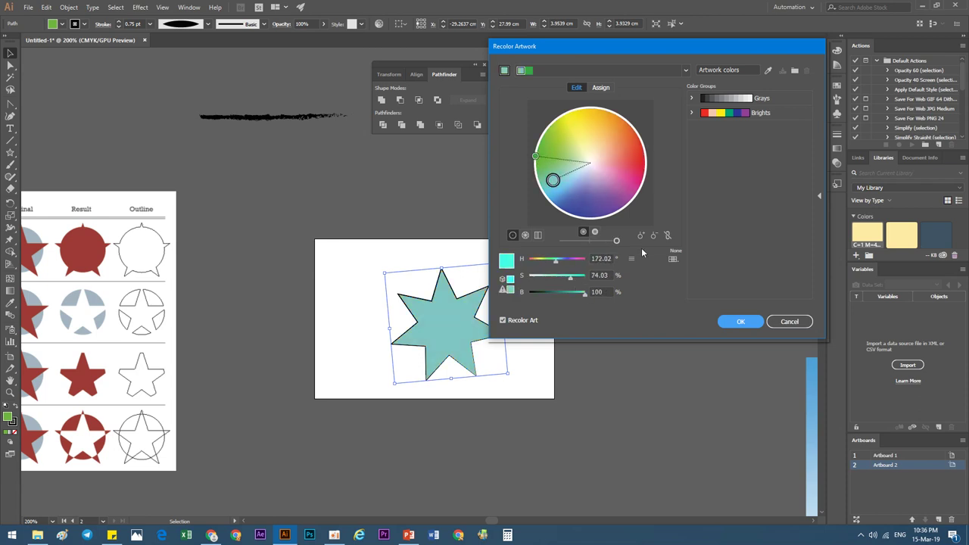
pyautogui.moveTo(555, 182)
pyautogui.mouseDown()
pyautogui.moveTo(513, 154)
pyautogui.moveTo(557, 149)
pyautogui.moveTo(599, 126)
pyautogui.moveTo(640, 156)
pyautogui.mouseUp()
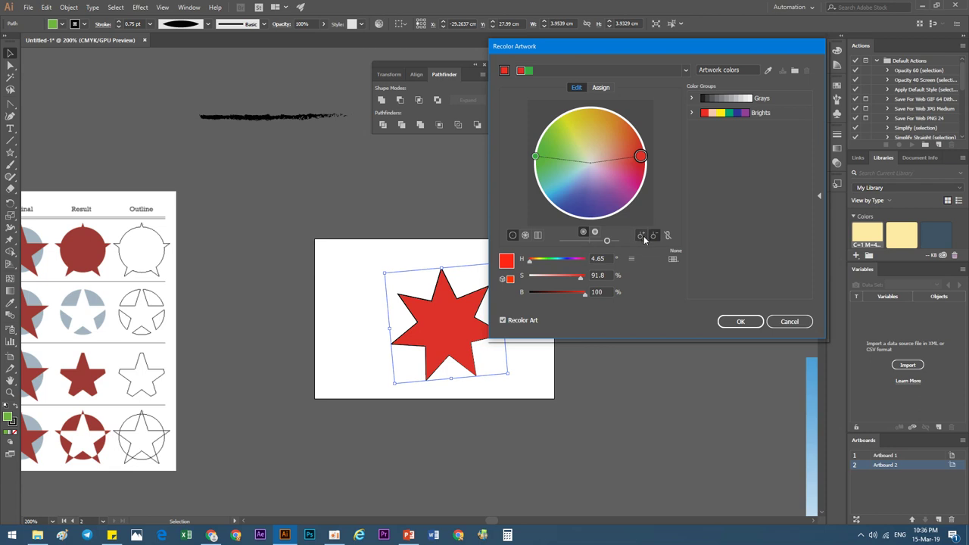
# Compare the wheel's saturation-and-hue and brightness-and-hue displays, and show it as a segmented color wheel.
pyautogui.click(593, 233)
pyautogui.click(583, 232)
pyautogui.click(594, 231)
pyautogui.click(526, 234)
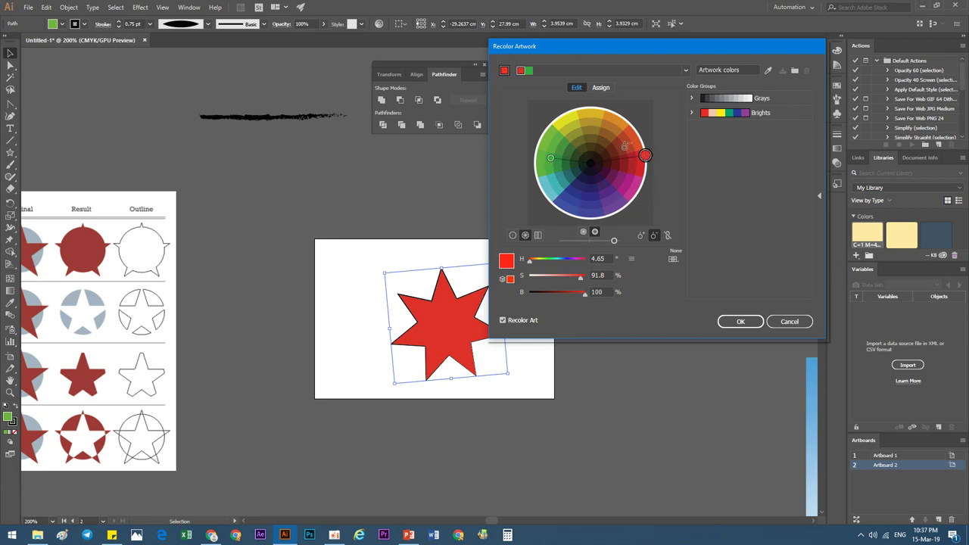
# Try adding a third color beside the red on the segmented wheel and shift the star's fill to orange, hue 35°.
pyautogui.click(640, 235)
pyautogui.click(641, 162)
pyautogui.moveTo(638, 174); pyautogui.dragTo(639, 211)
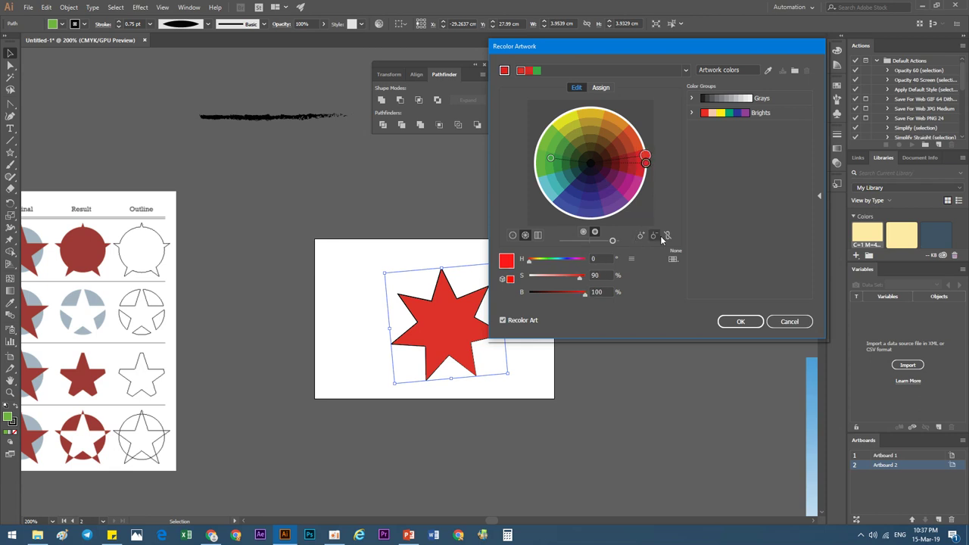
pyautogui.click(587, 232)
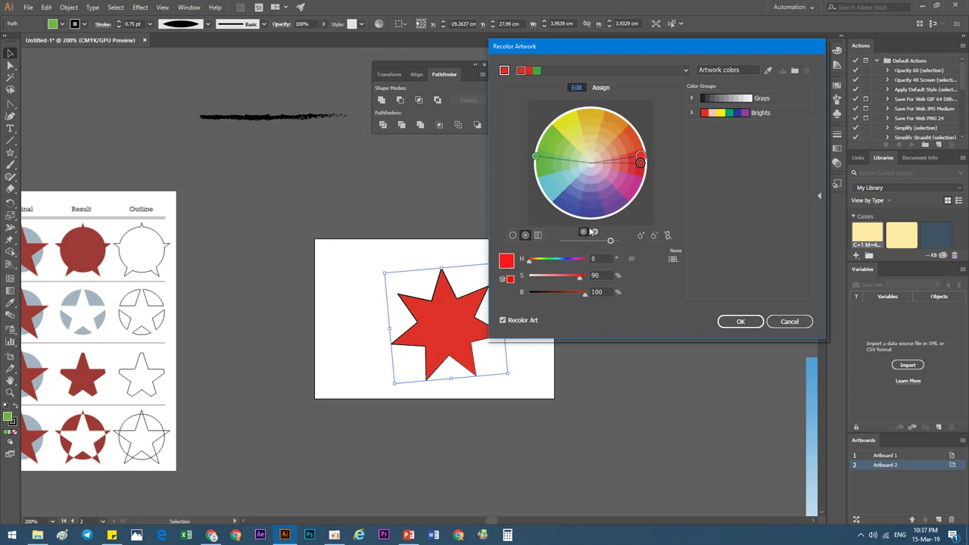
pyautogui.moveTo(640, 163)
pyautogui.mouseDown()
pyautogui.moveTo(617, 209)
pyautogui.moveTo(639, 155)
pyautogui.moveTo(614, 119)
pyautogui.moveTo(588, 110)
pyautogui.moveTo(599, 151)
pyautogui.moveTo(611, 126)
pyautogui.mouseUp()
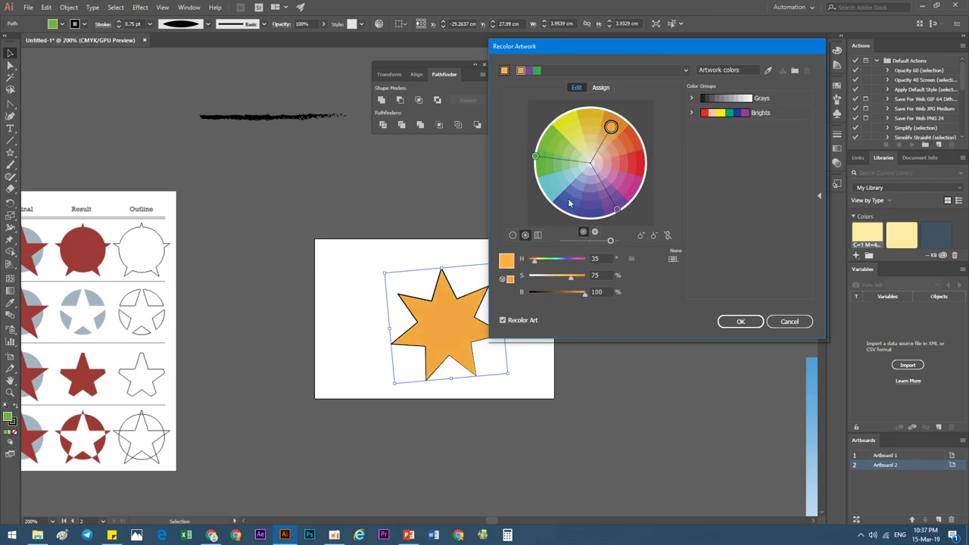
# Show the colors as bars, reorder them with green first, and try hues of 298° and 184° on that first color.
pyautogui.click(538, 235)
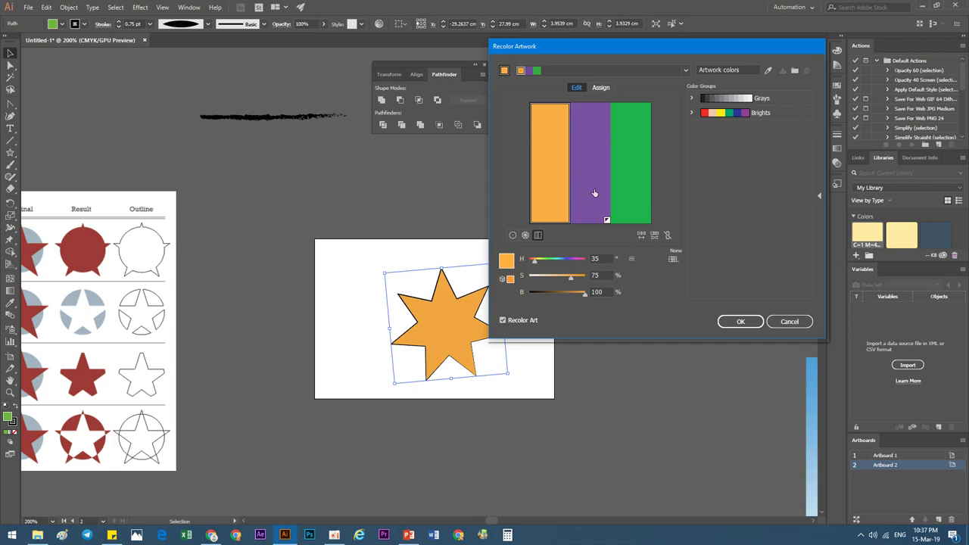
pyautogui.moveTo(589, 189); pyautogui.dragTo(543, 187)
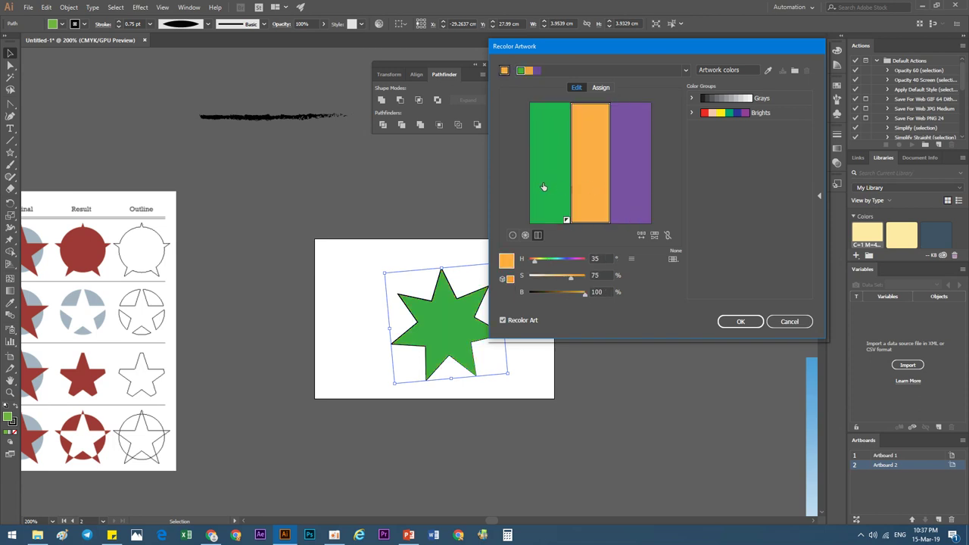
pyautogui.moveTo(557, 260); pyautogui.dragTo(576, 260)
pyautogui.click(583, 180)
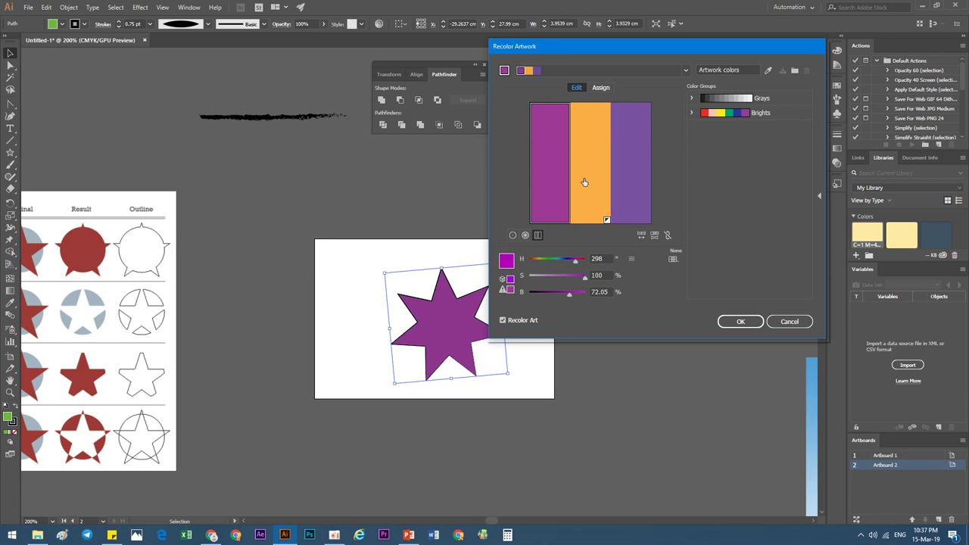
pyautogui.moveTo(575, 260); pyautogui.dragTo(557, 261)
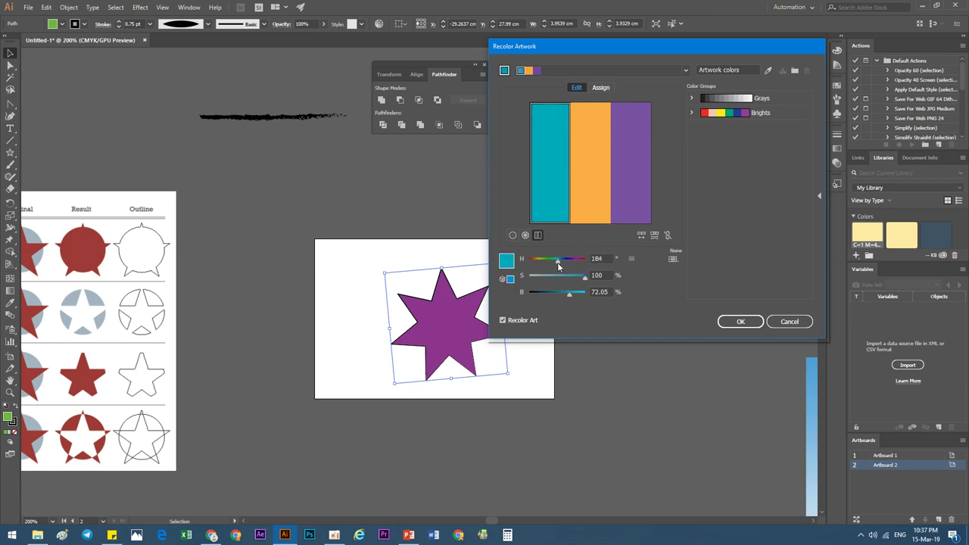
pyautogui.click(589, 176)
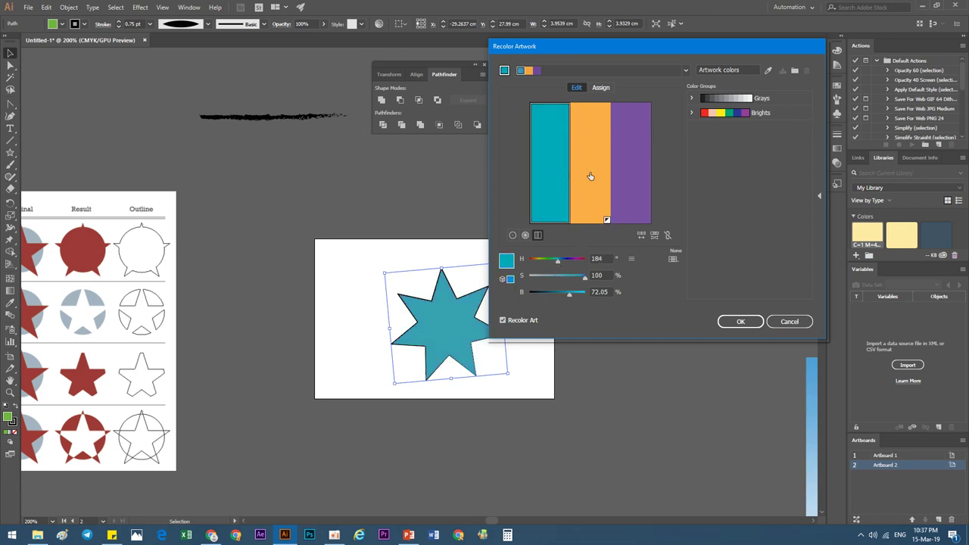
# Try changing the purple bar to a pale violet with hue 287°, saturation 31% and brightness 95%, and close Recolor Artwork without applying the edits.
pyautogui.click(557, 174)
pyautogui.moveTo(586, 179)
pyautogui.mouseDown()
pyautogui.moveTo(573, 219)
pyautogui.moveTo(590, 193)
pyautogui.mouseUp()
pyautogui.click(639, 194)
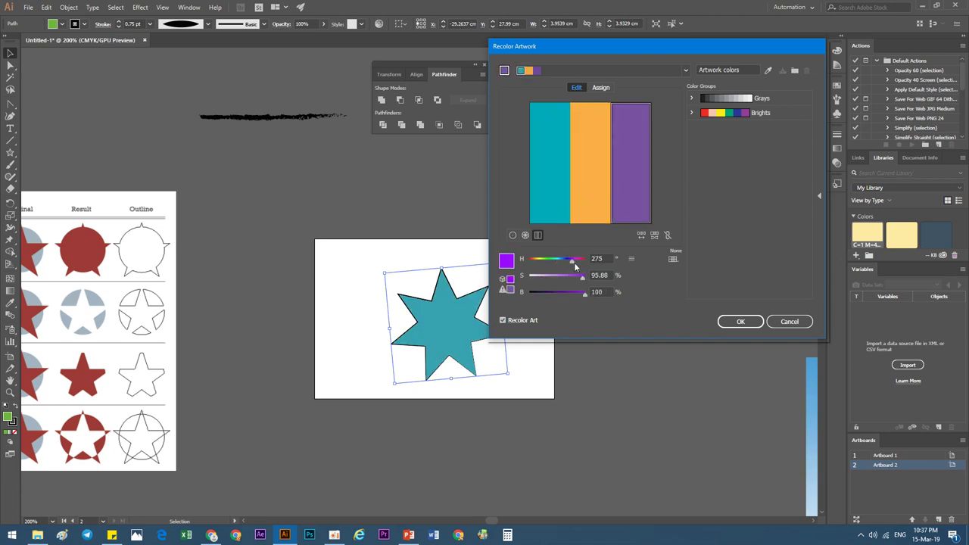
pyautogui.moveTo(575, 264); pyautogui.dragTo(582, 293)
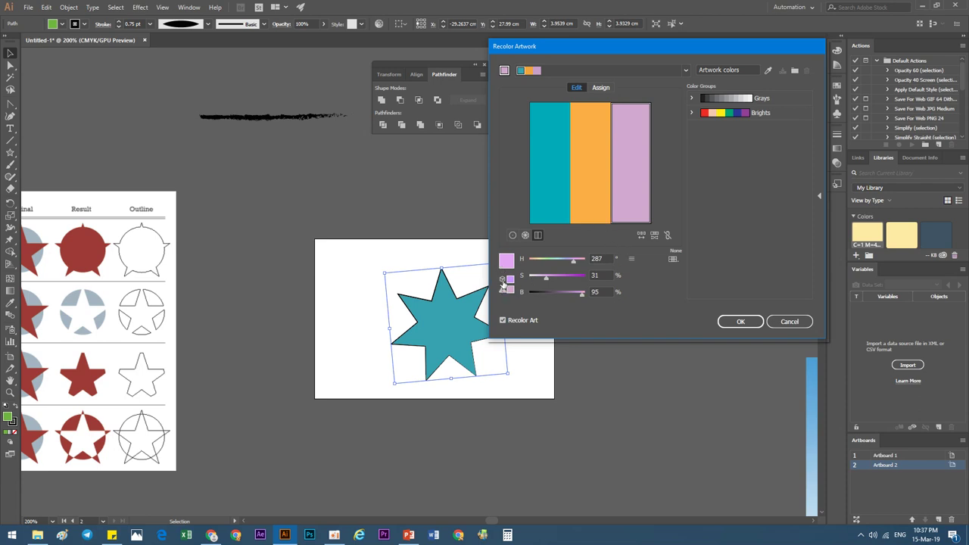
pyautogui.click(741, 322)
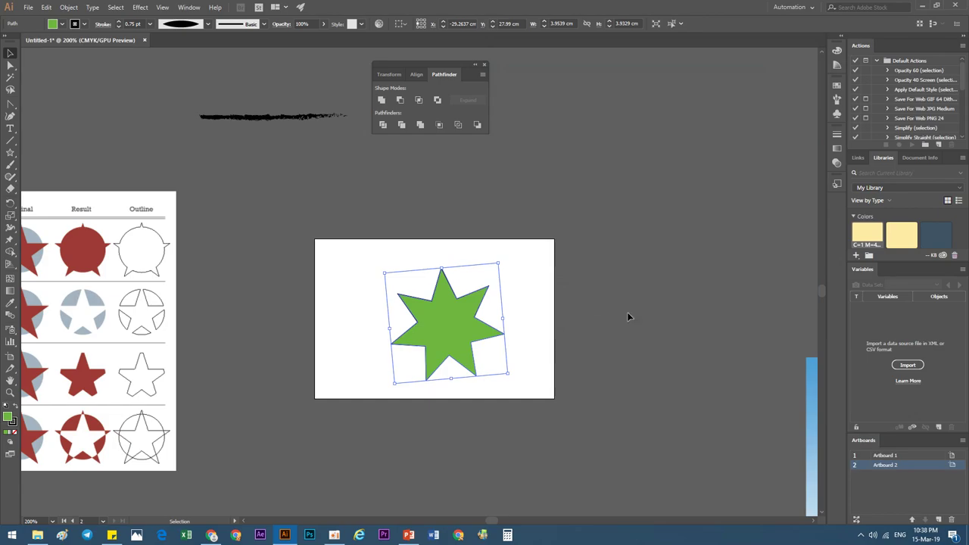
# Switch to the PowerPoint slide listing the nine beginner tips.
pyautogui.click(408, 535)
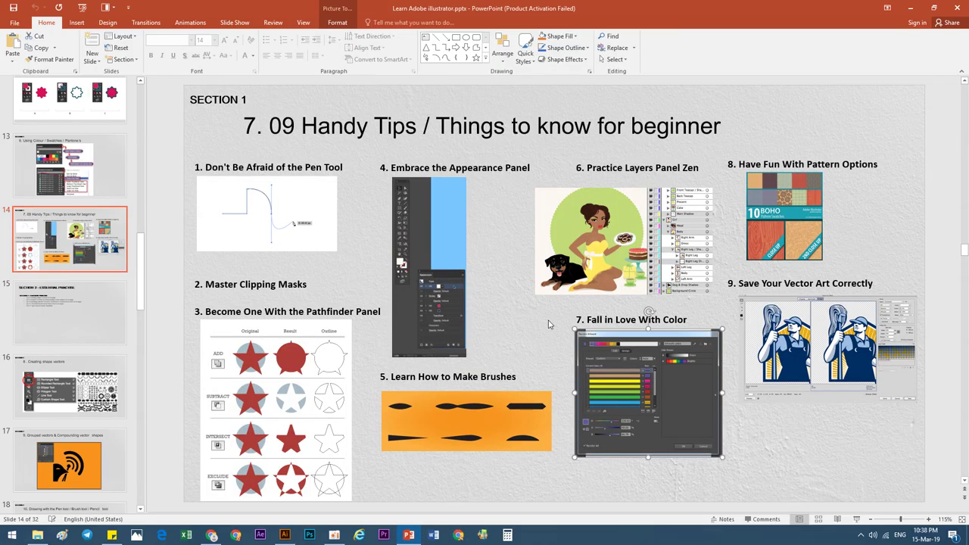